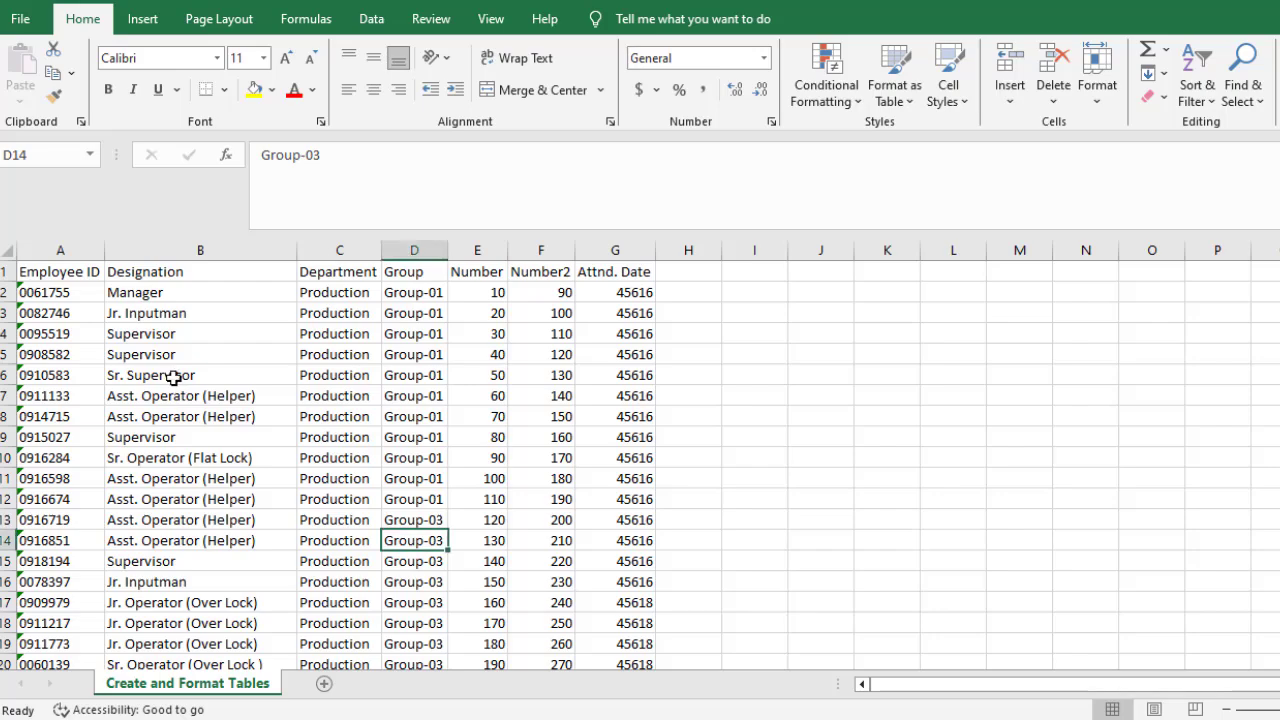
Step: Review the employee data columns from Employee ID through Number2
left_click(70, 313)
left_click_drag(71, 268, 52, 420)
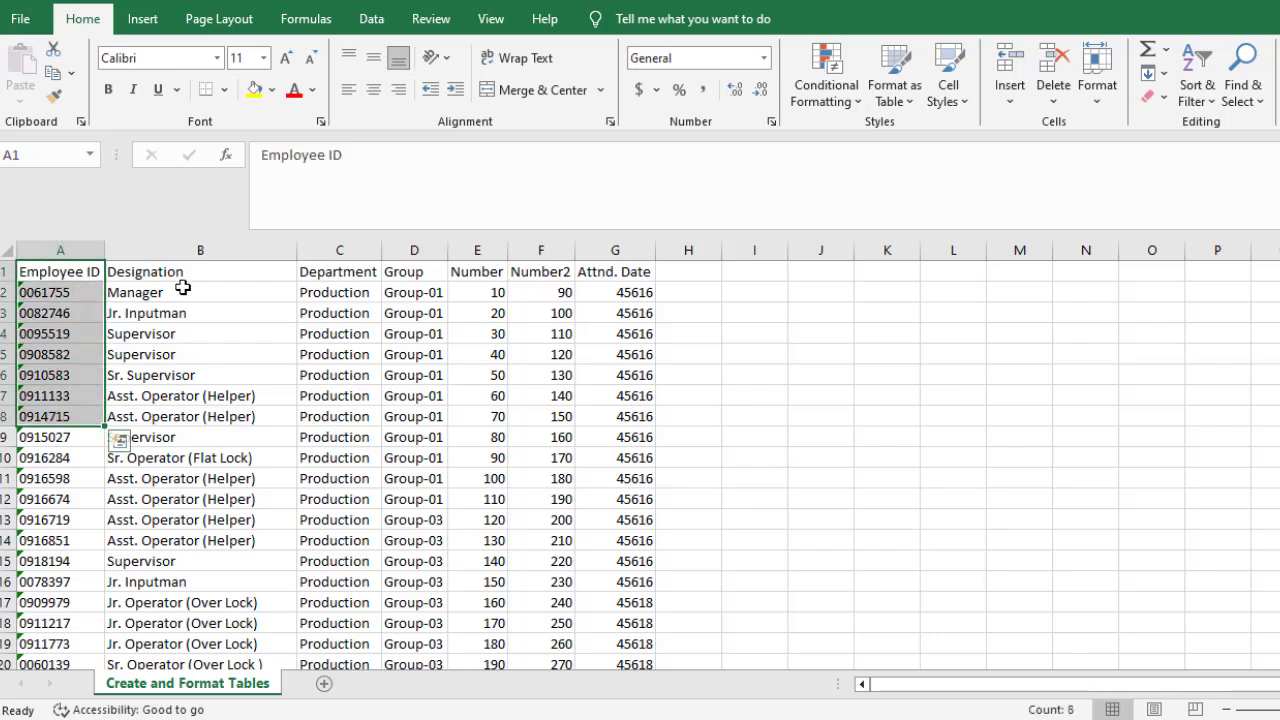
left_click_drag(180, 271, 176, 458)
left_click_drag(339, 271, 340, 416)
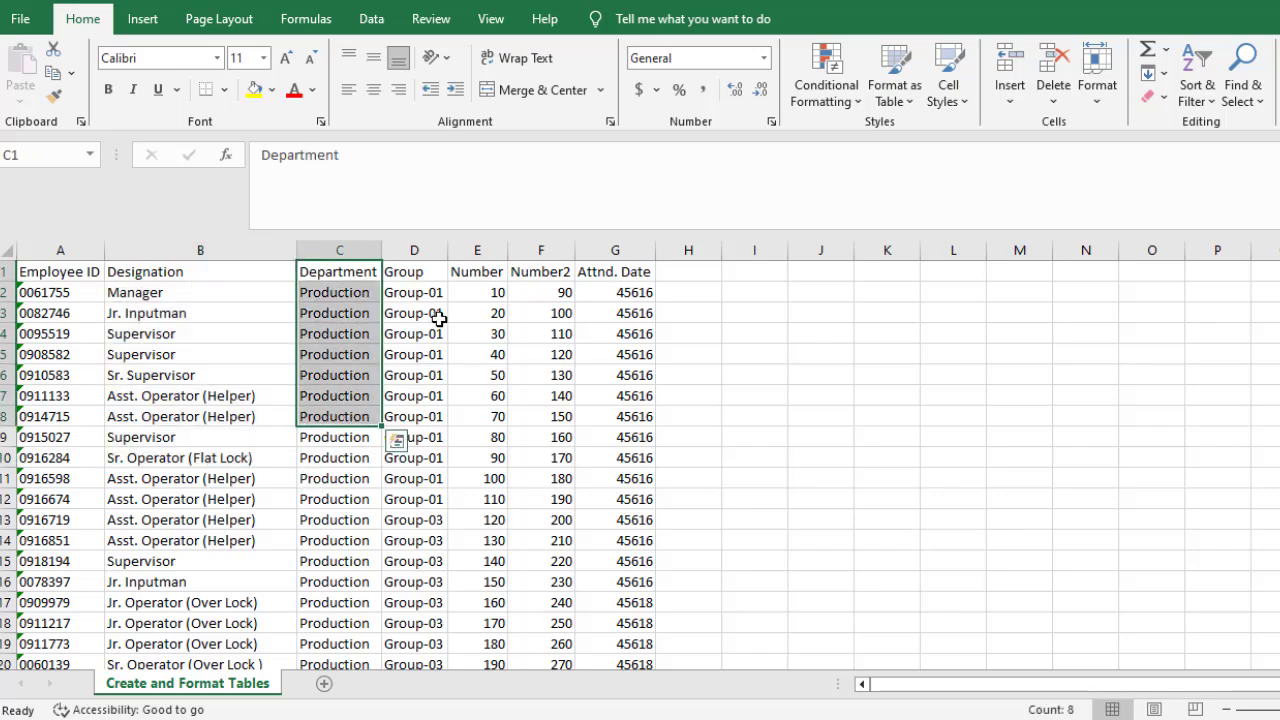
left_click_drag(414, 271, 414, 416)
left_click_drag(477, 271, 464, 437)
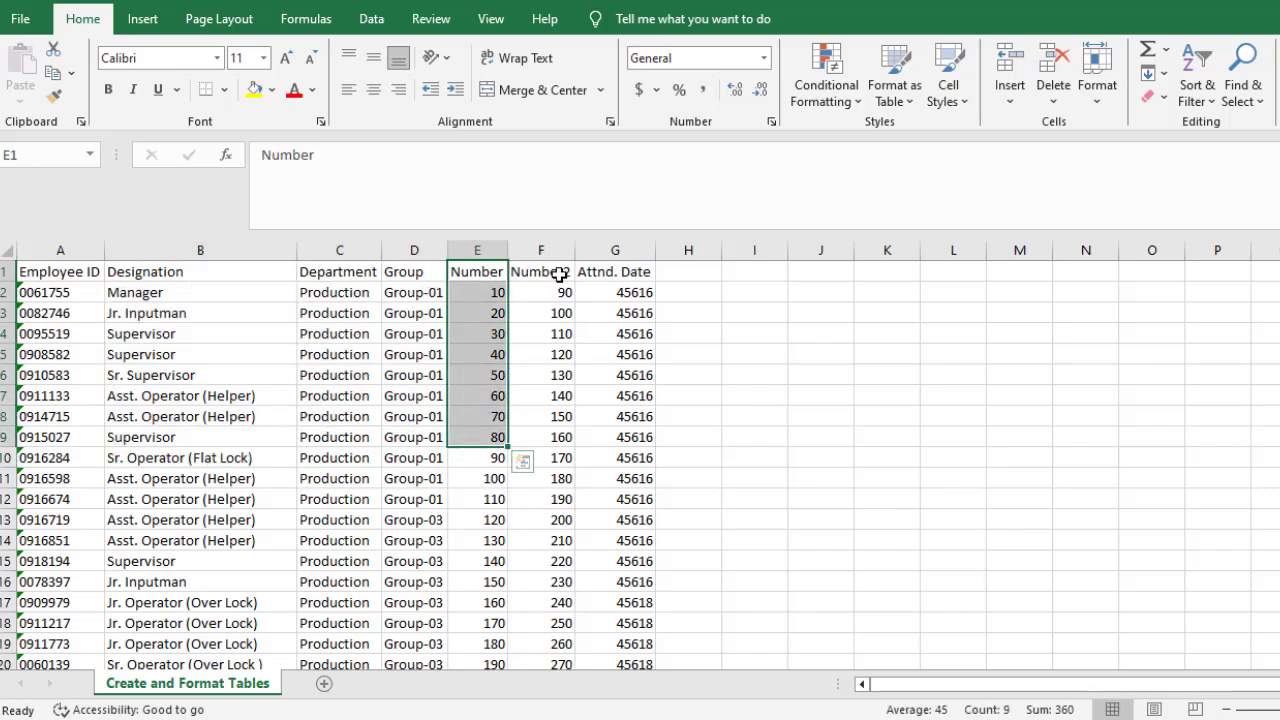
left_click_drag(559, 273, 560, 396)
left_click(606, 392)
Step: Format the Attnd. Date values in G2:G57 as Short Date
left_click(629, 292)
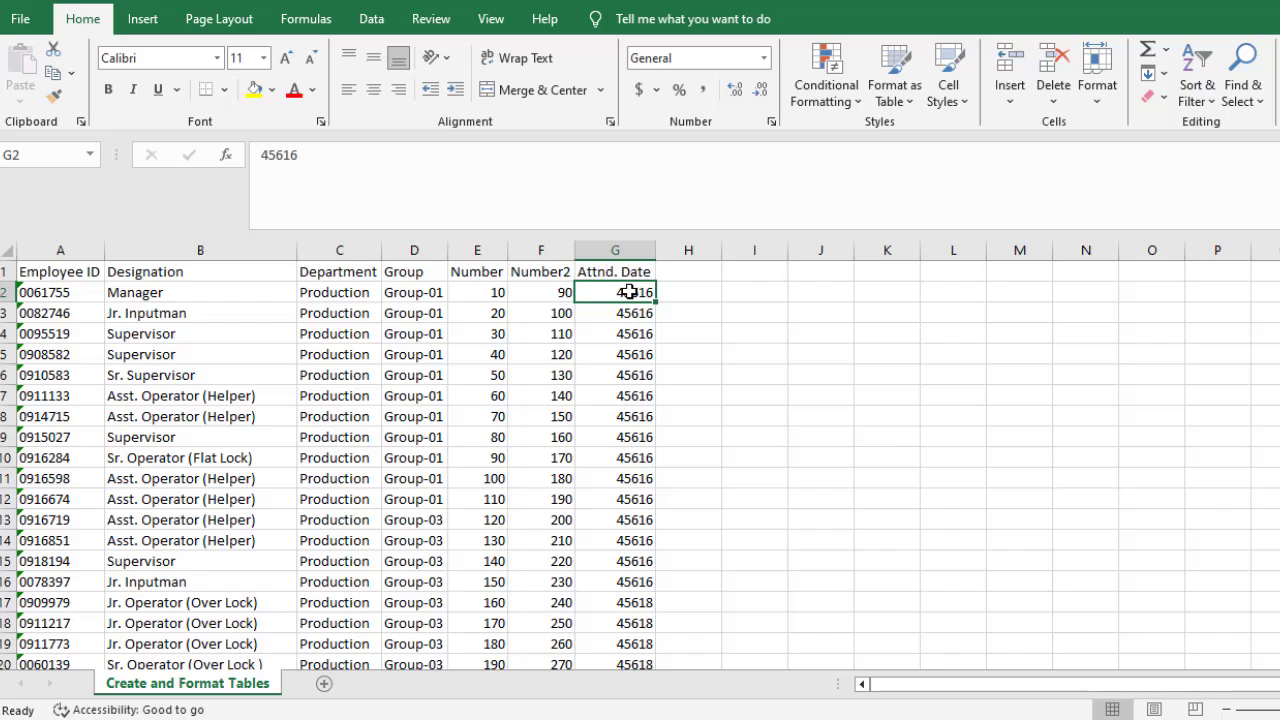
key("ctrl+shift+Down")
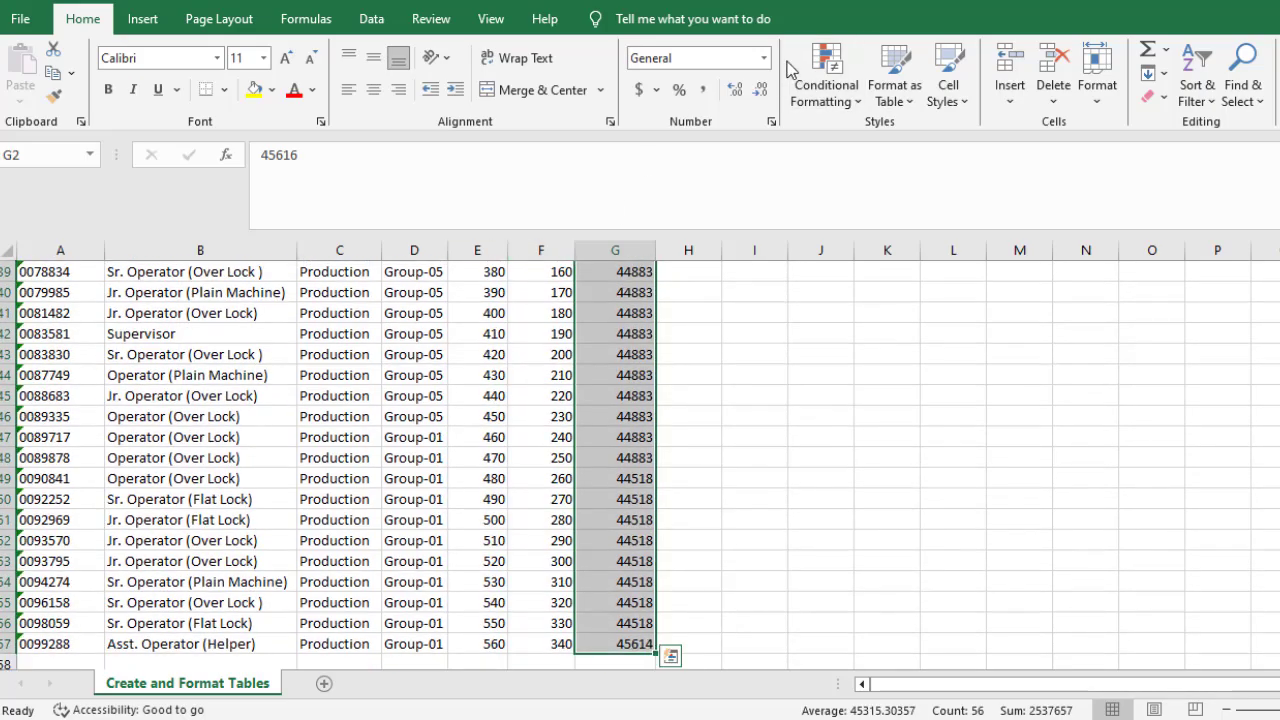
left_click(764, 58)
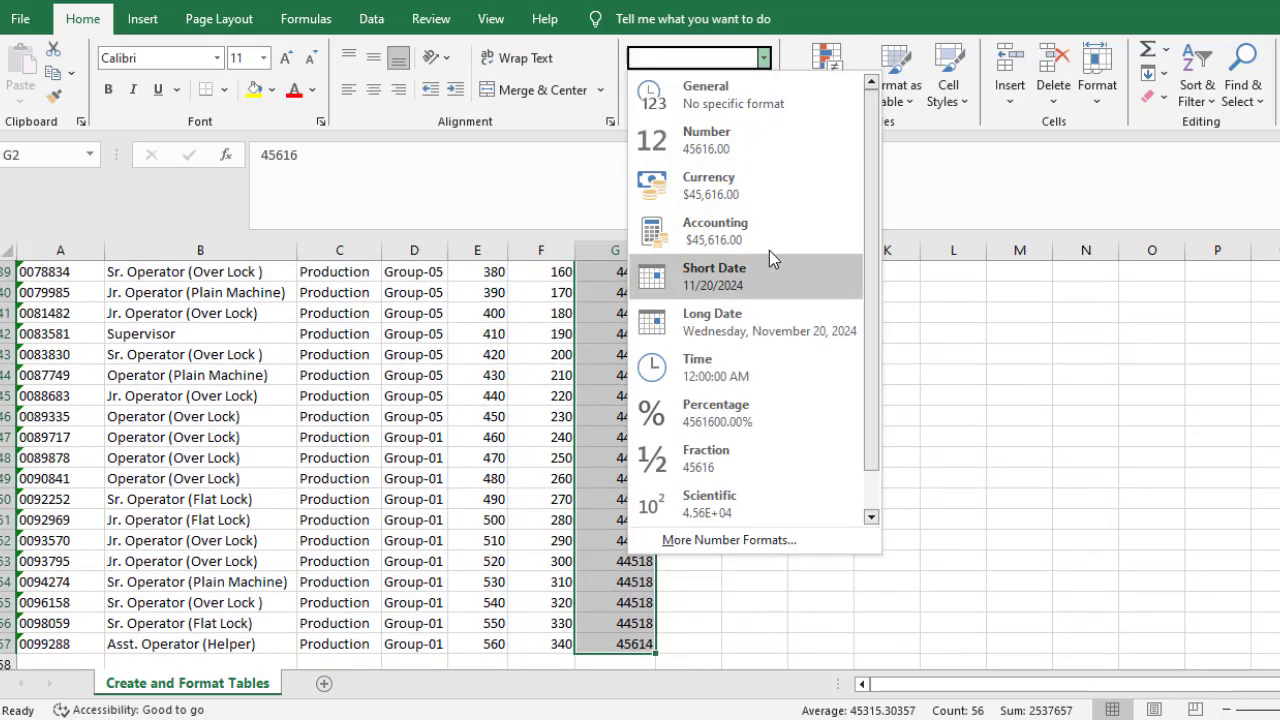
left_click(747, 278)
left_click(606, 313)
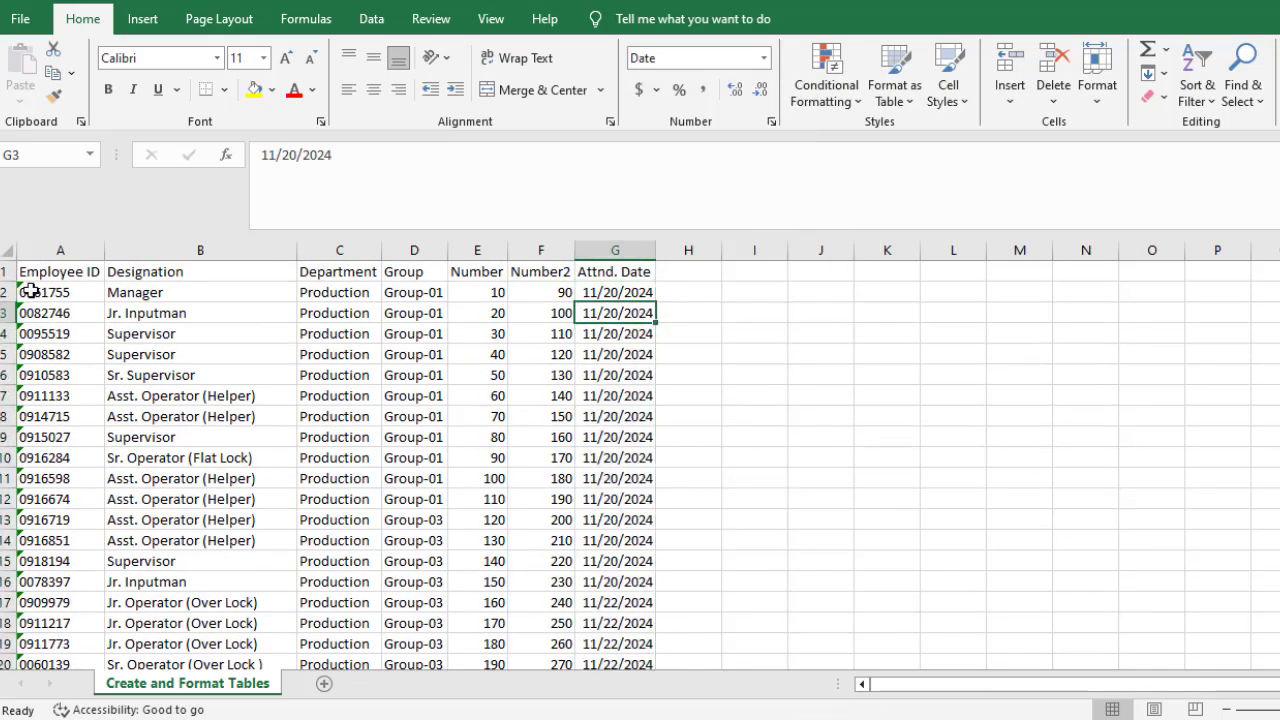
left_click(250, 398)
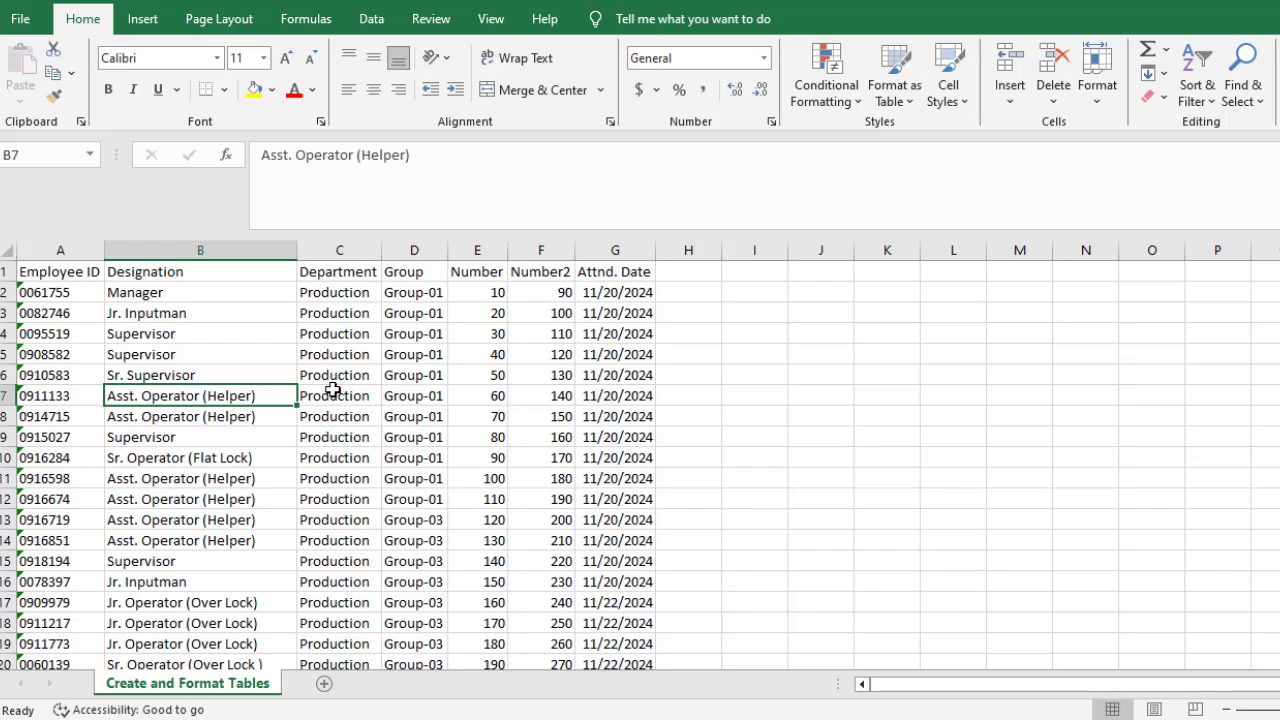
left_click(287, 349)
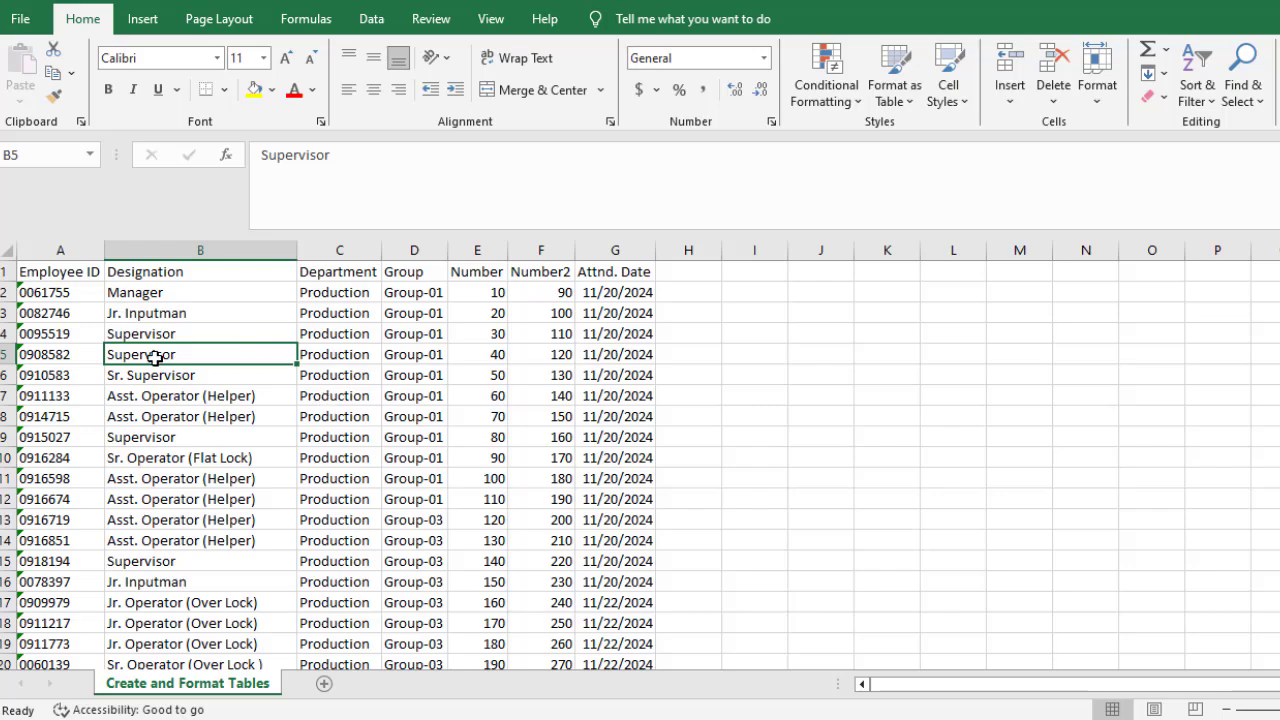
left_click(268, 317)
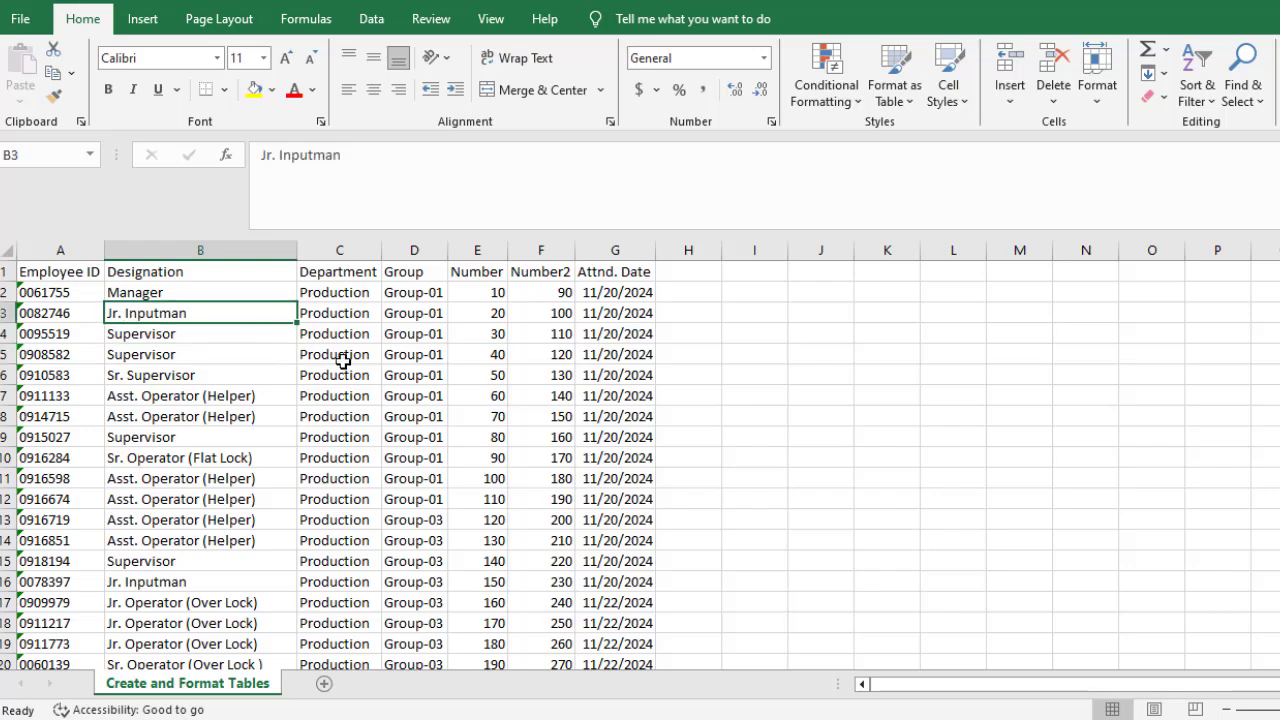
left_click(390, 372)
scroll(405, 415, "down", 4)
scroll(350, 380, "up", 4)
left_click(290, 331)
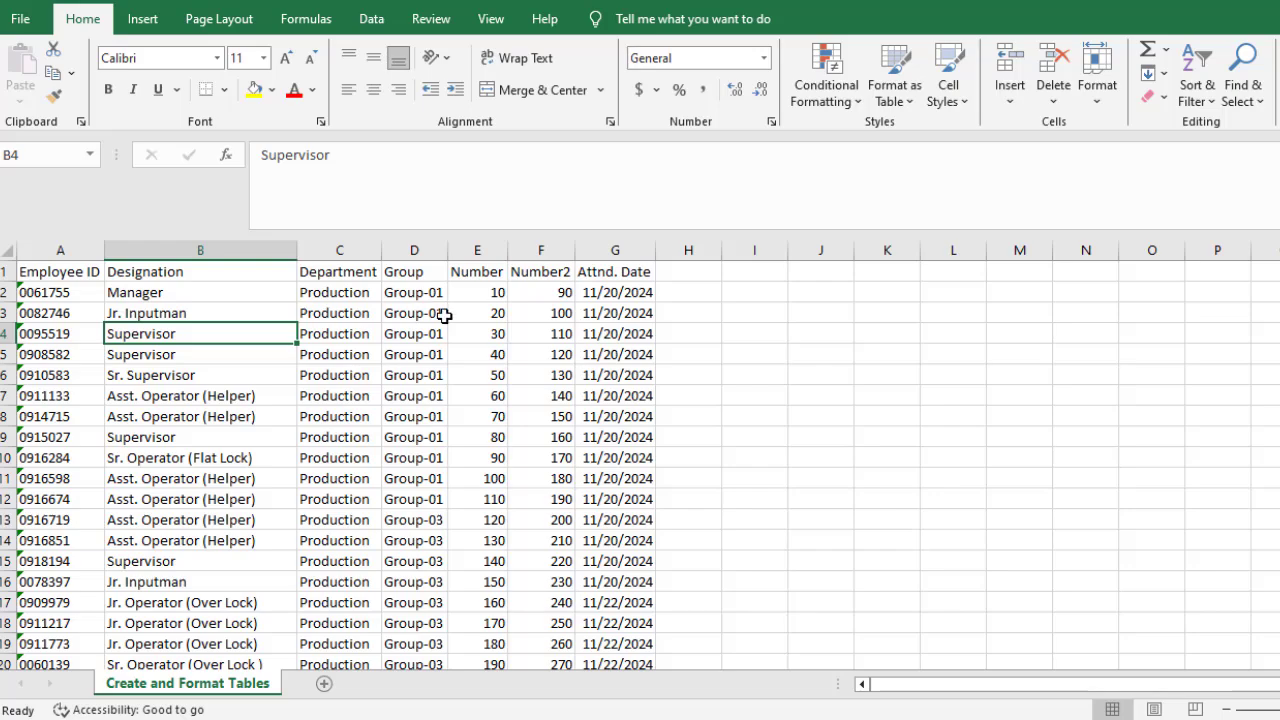
left_click(65, 292)
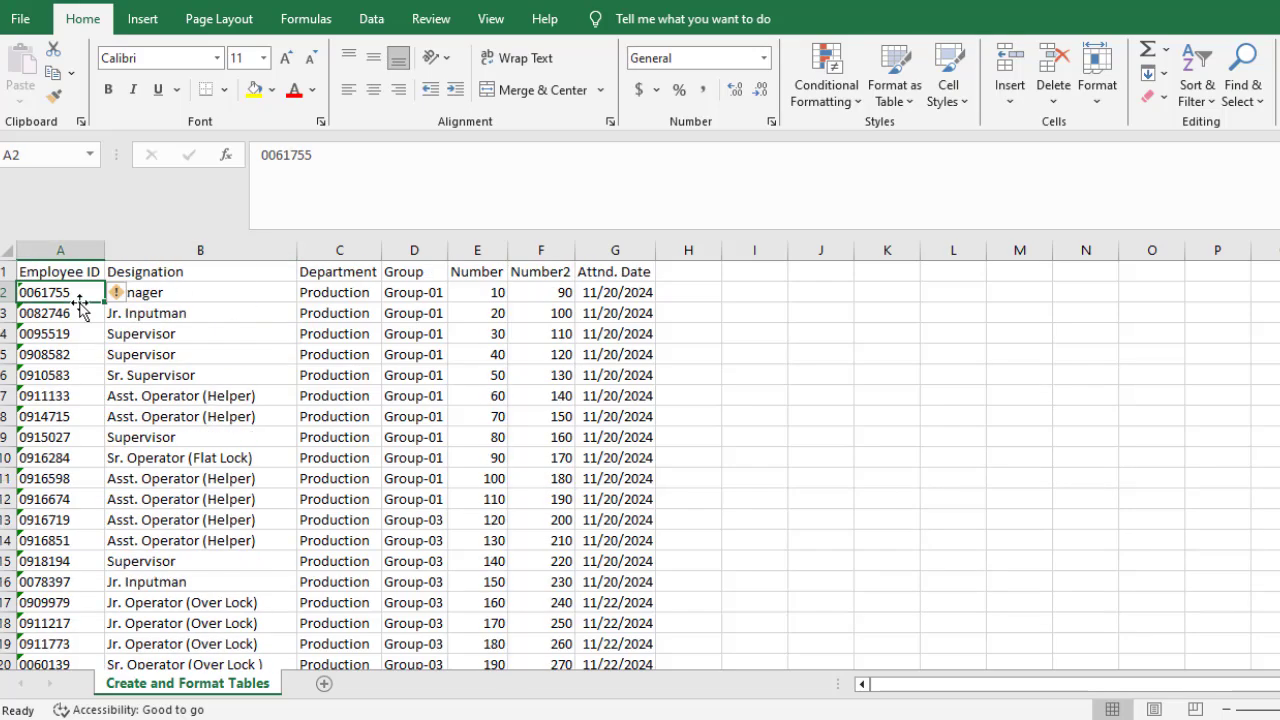
left_click(61, 249)
left_click(426, 354)
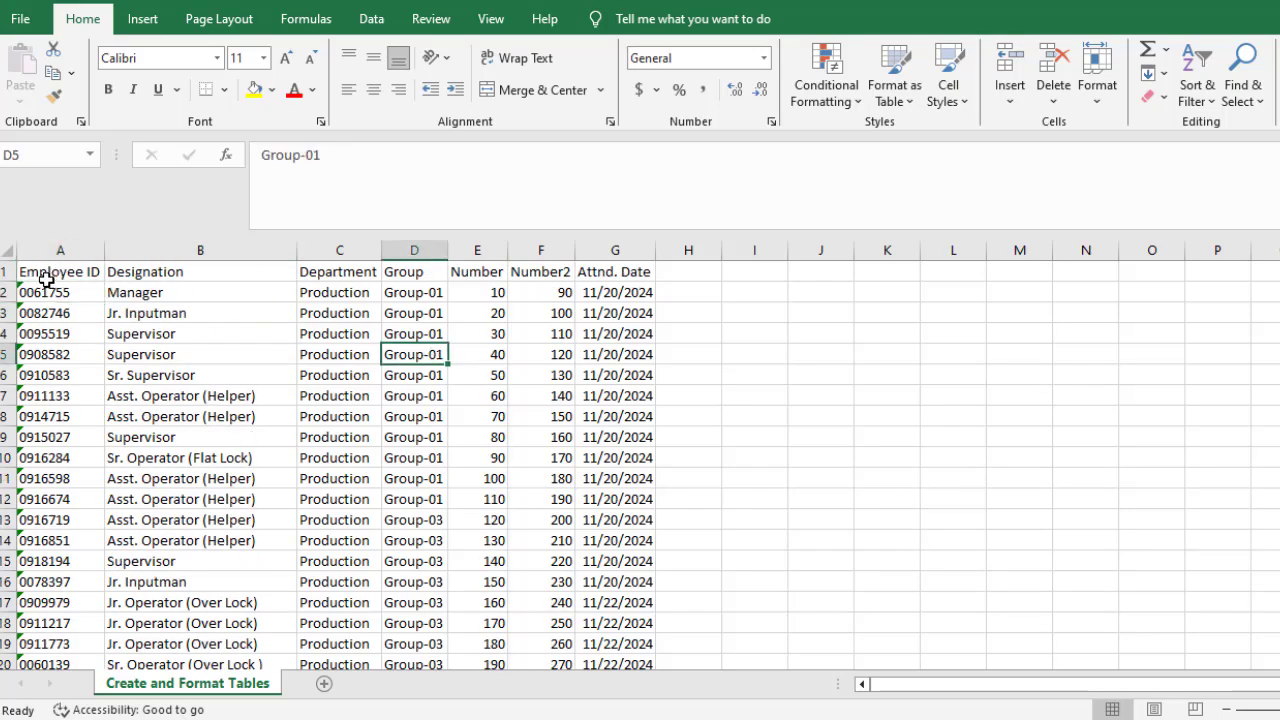
Step: Format the range A1:G57 as a table with headers, using the blue style in the second row of the Medium styles
left_click_drag(60, 270, 614, 560)
key("ctrl+shift+Down")
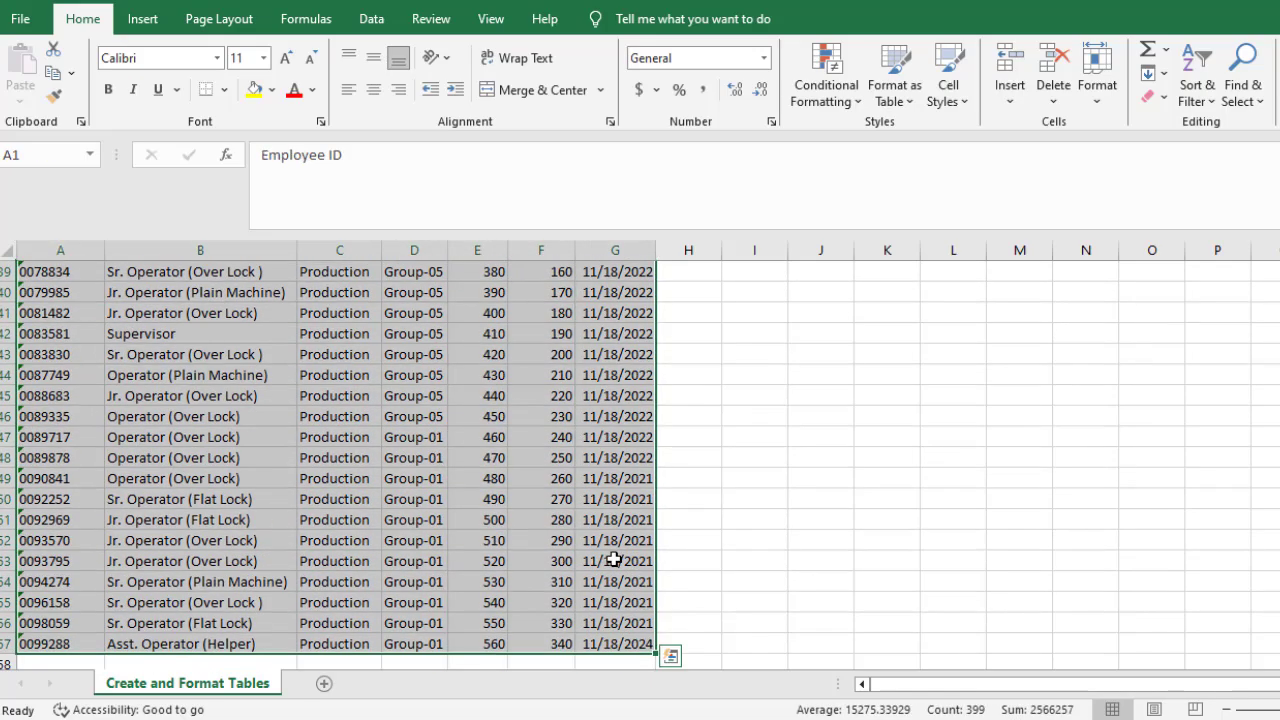
scroll(590, 540, "up", 4)
scroll(571, 528, "up", 9)
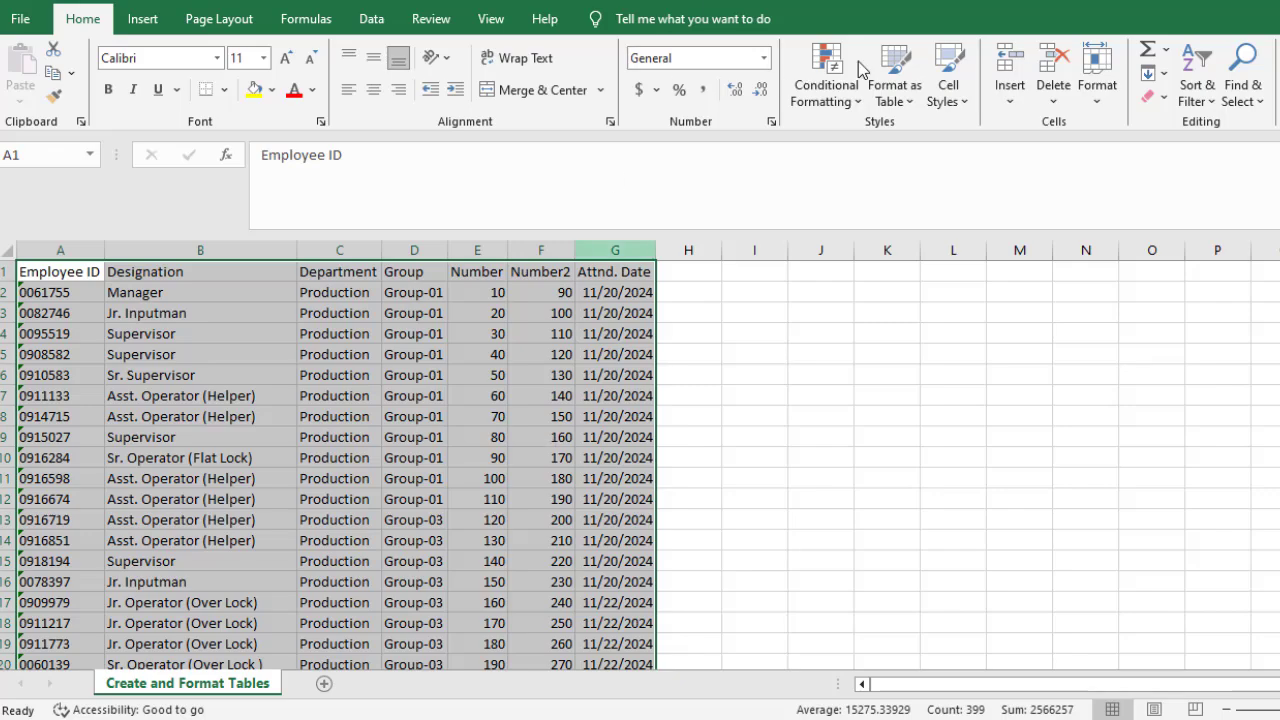
left_click(1012, 97)
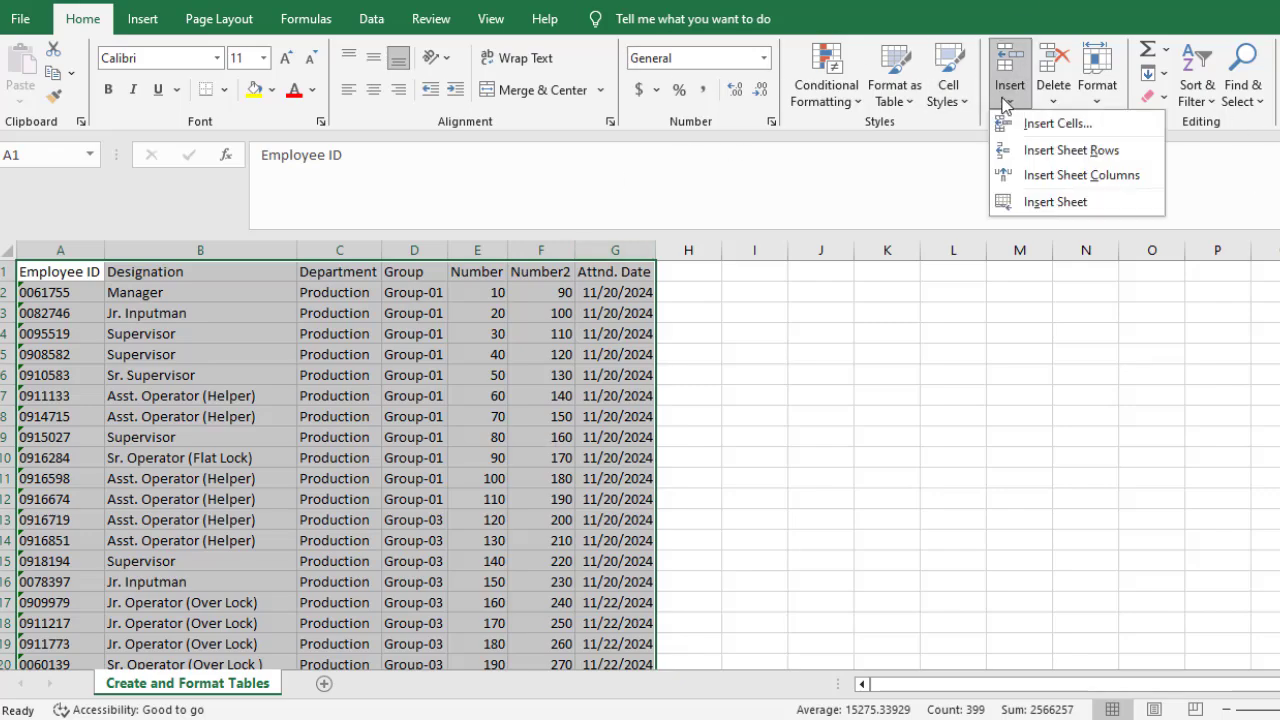
left_click(1102, 101)
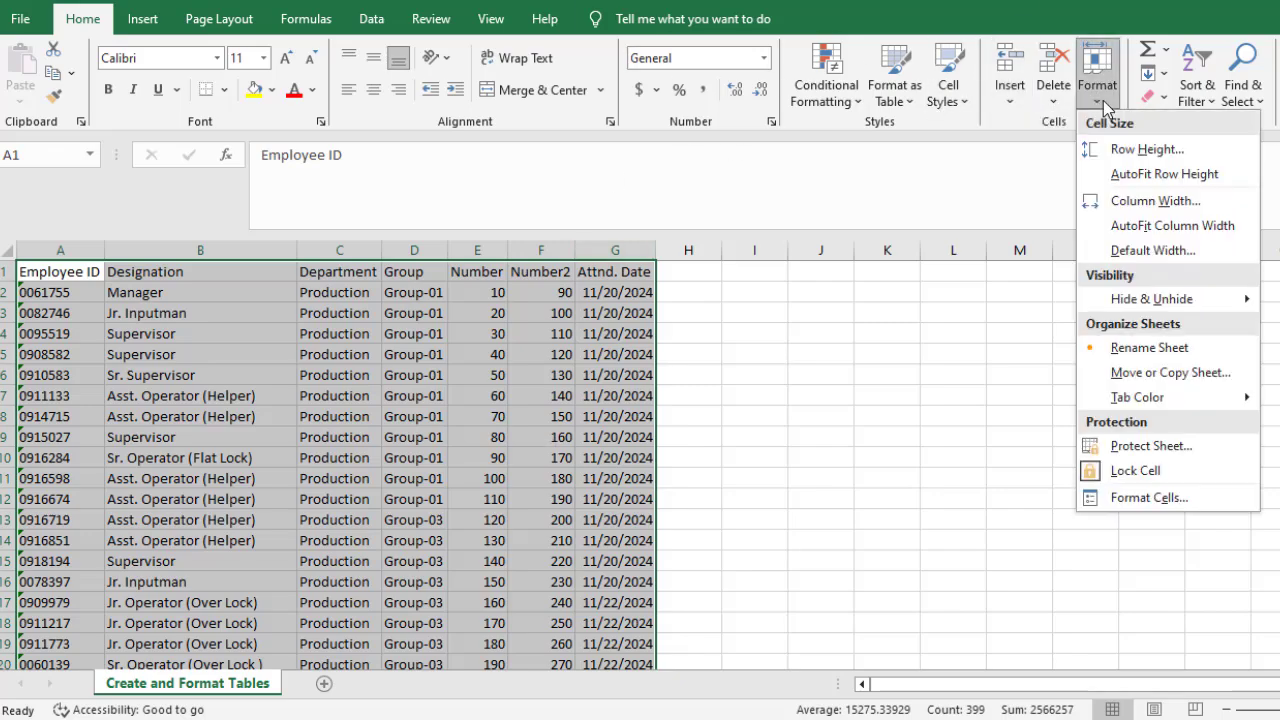
left_click(1057, 101)
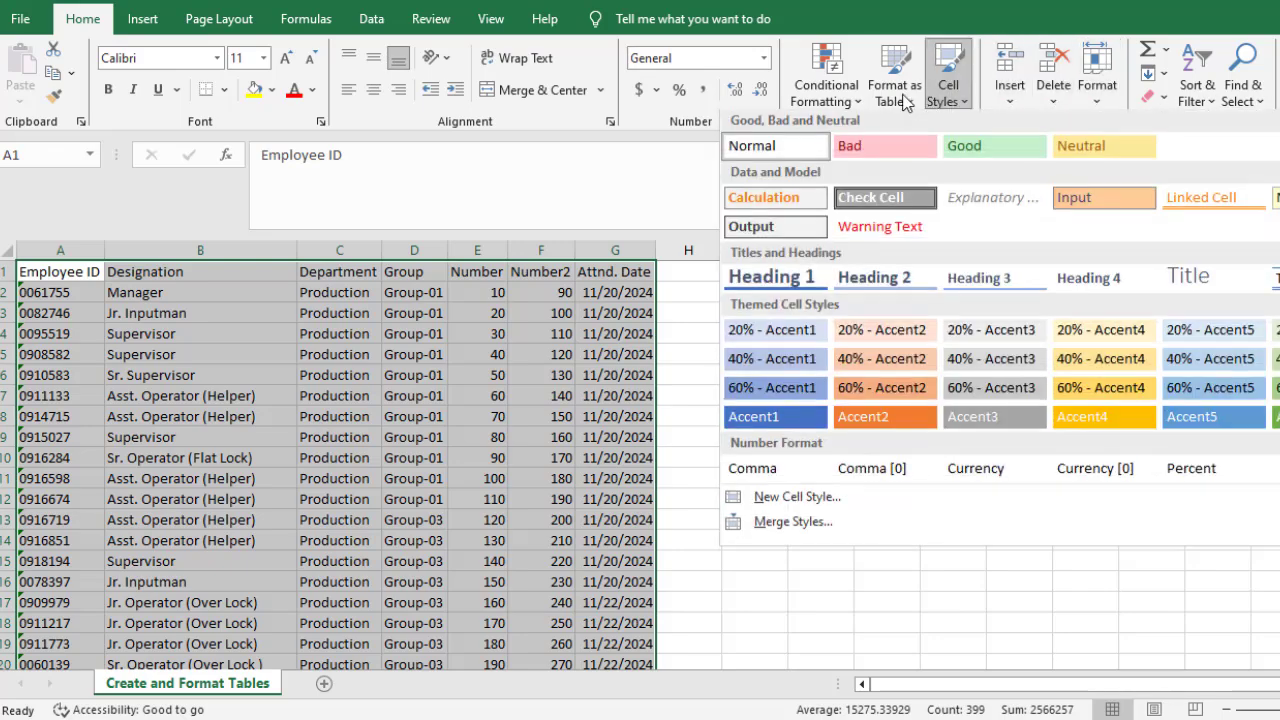
left_click(894, 93)
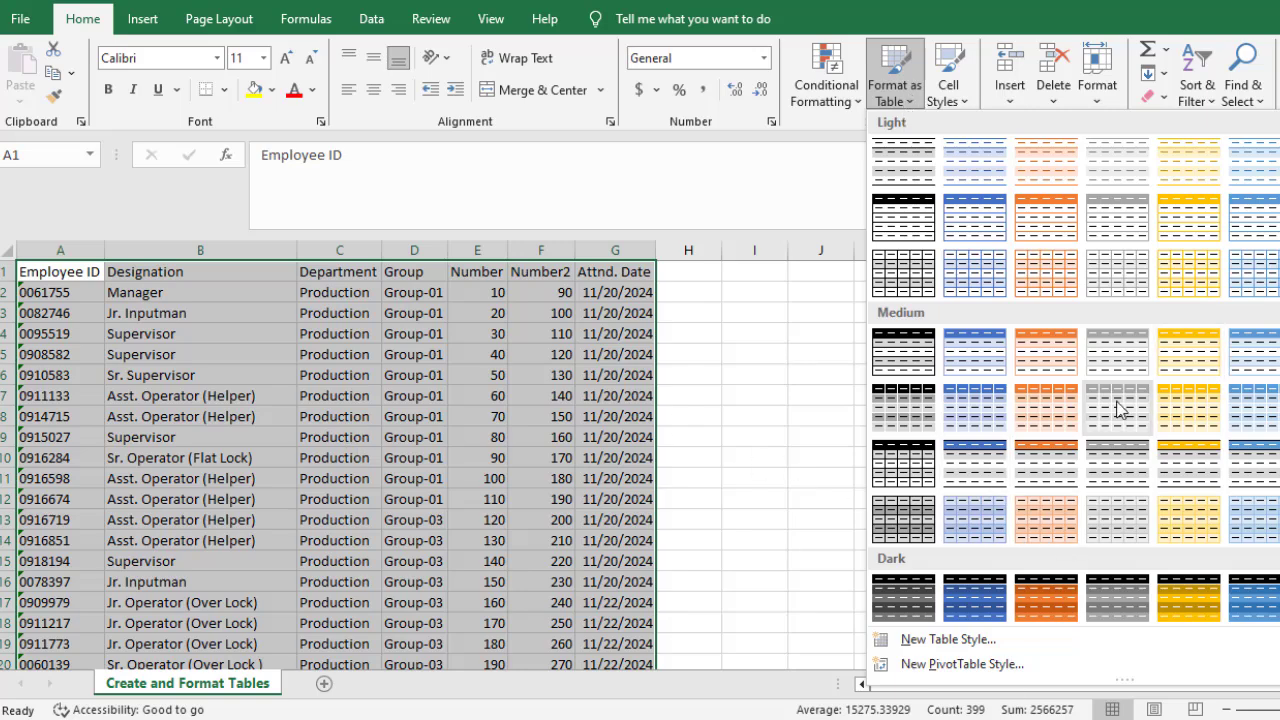
left_click(981, 410)
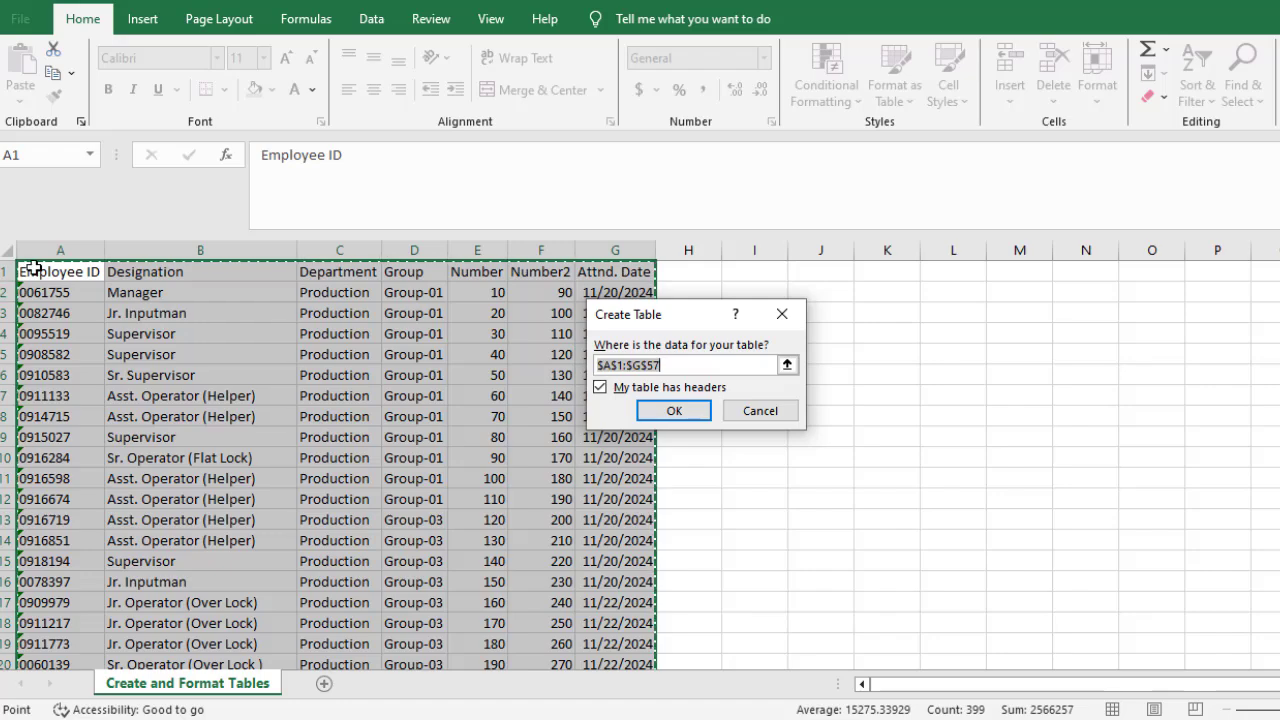
left_click(600, 388)
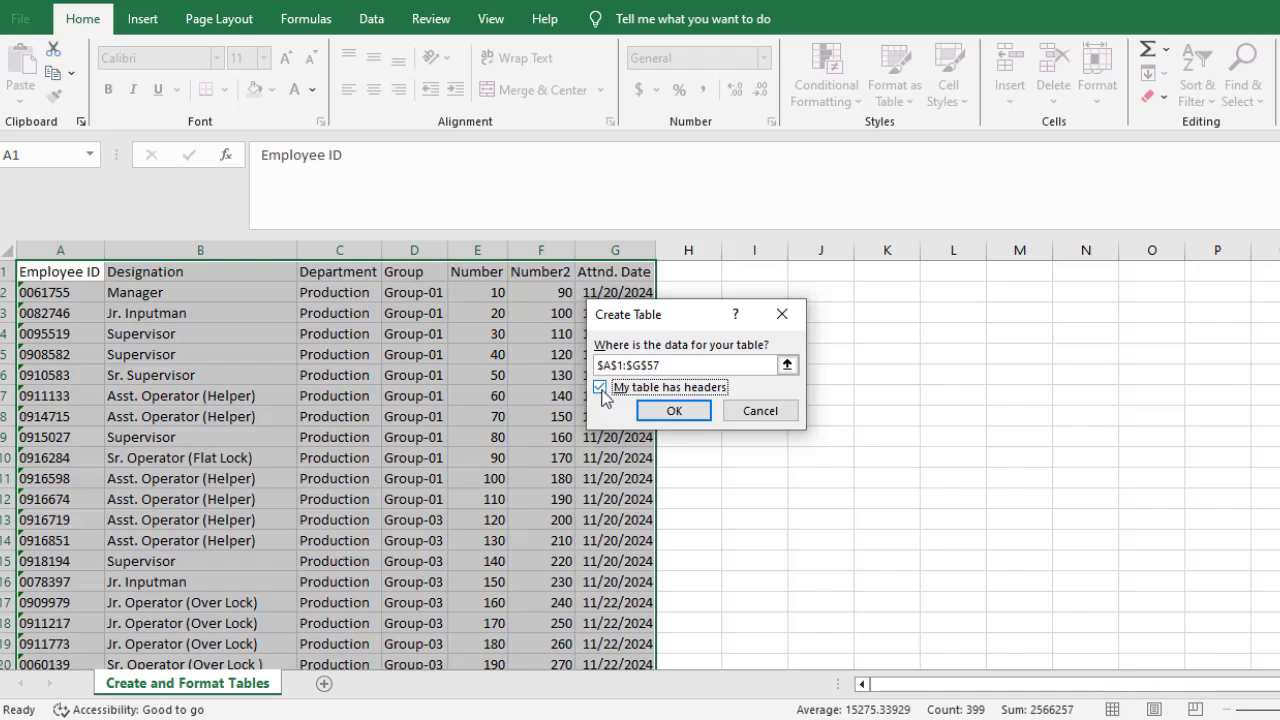
left_click(670, 412)
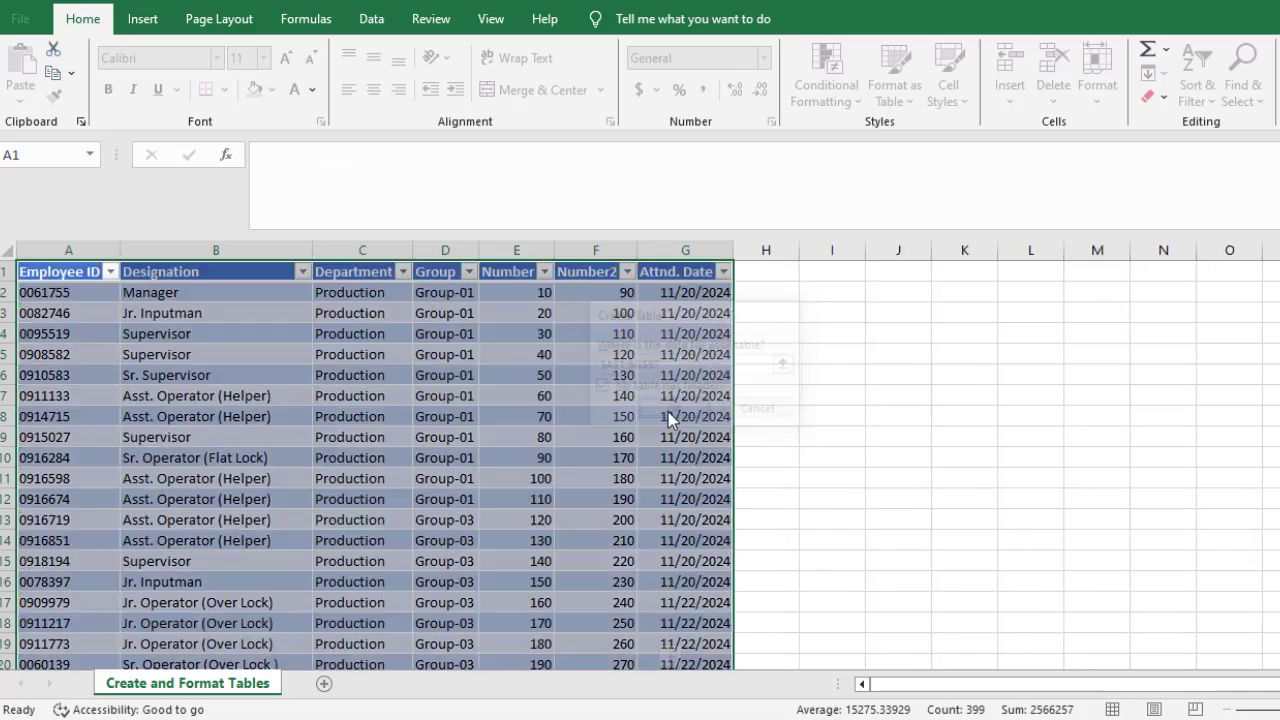
Step: Look through the new table, checking its header row and the formatting of its data rows
left_click(287, 367)
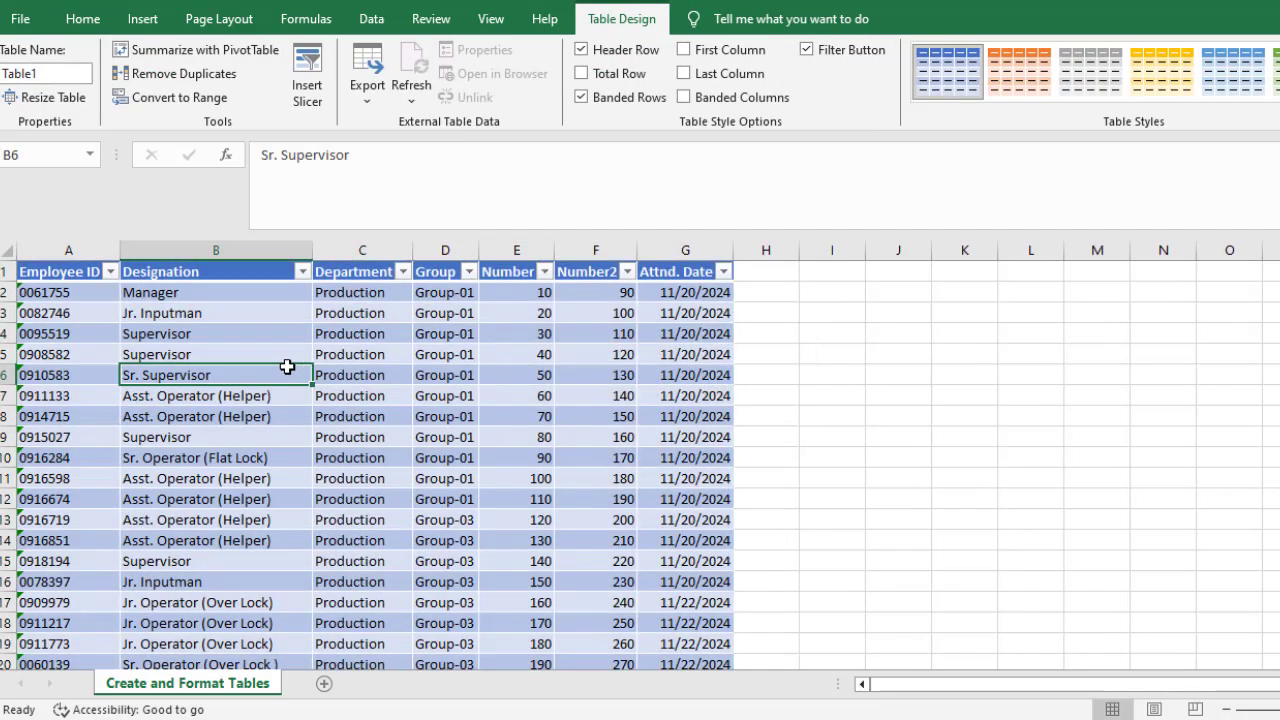
scroll(320, 390, "down", 6)
scroll(234, 334, "up", 6)
left_click(200, 313)
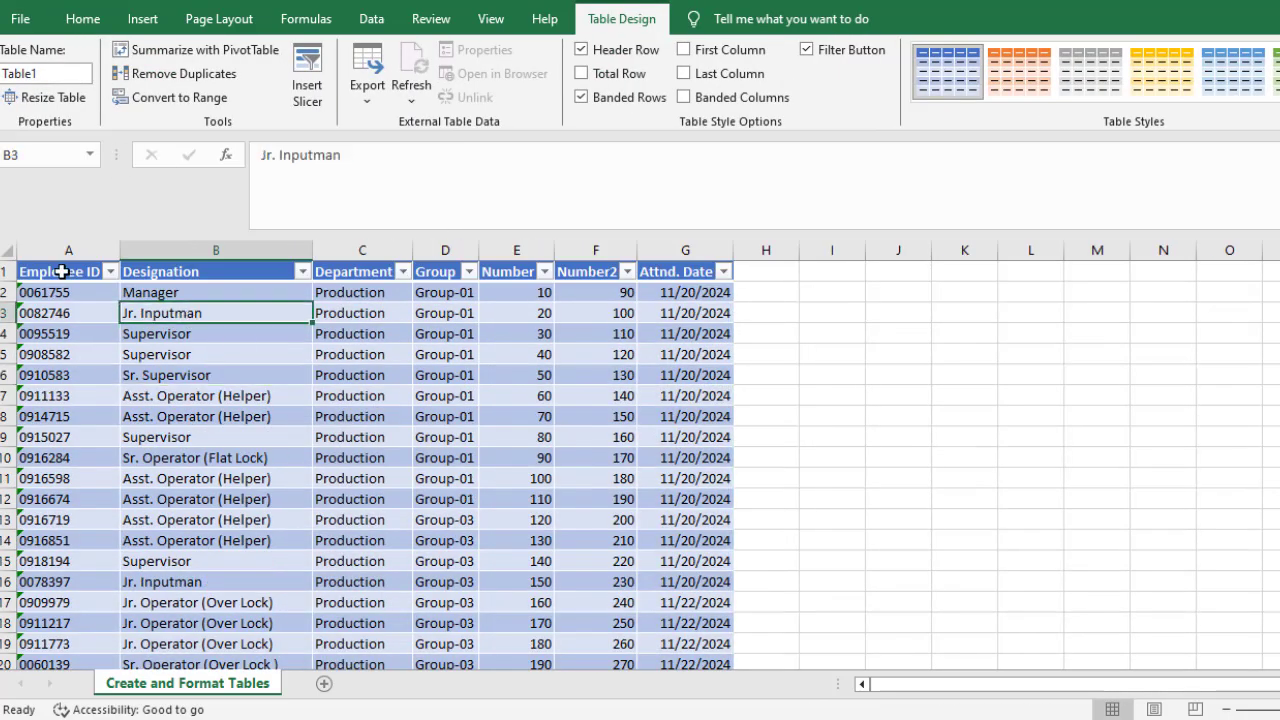
left_click_drag(62, 271, 660, 394)
scroll(563, 468, "down", 6)
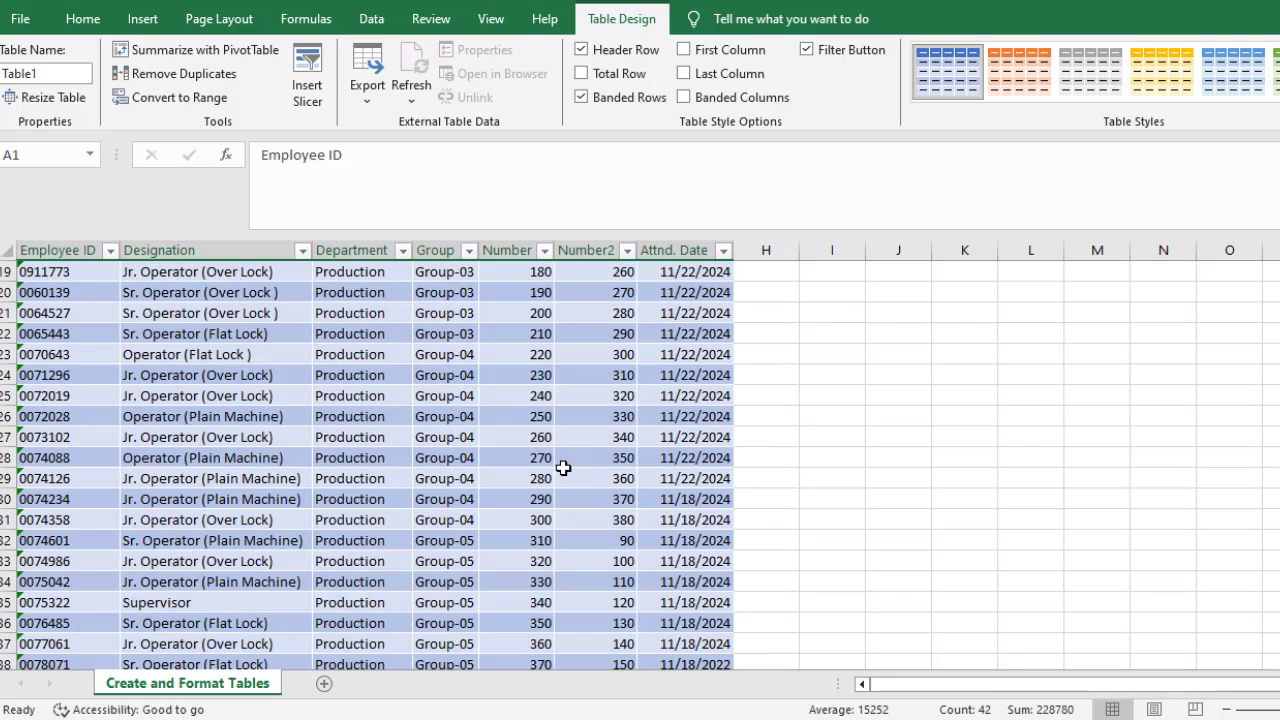
scroll(563, 468, "up", 6)
left_click(222, 414)
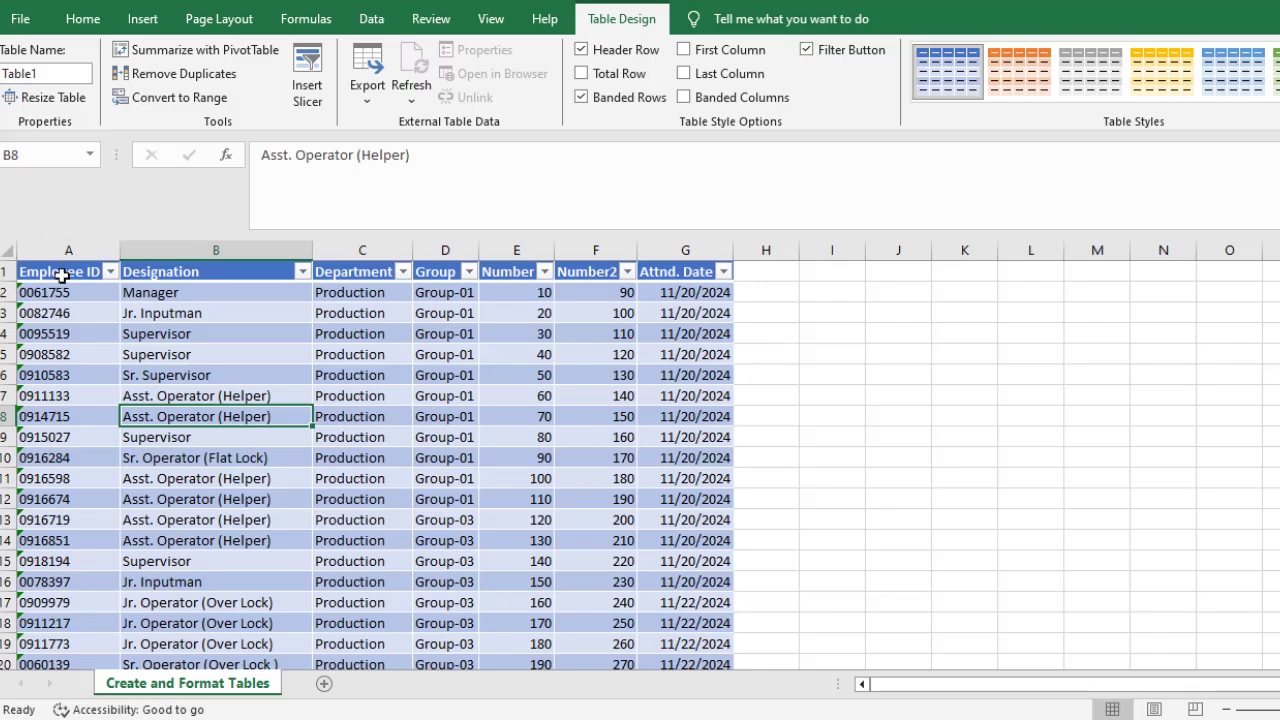
Step: Turn the table's filter buttons off and back on, and add a total row at the end of the table
left_click(807, 51)
left_click(808, 51)
left_click(582, 75)
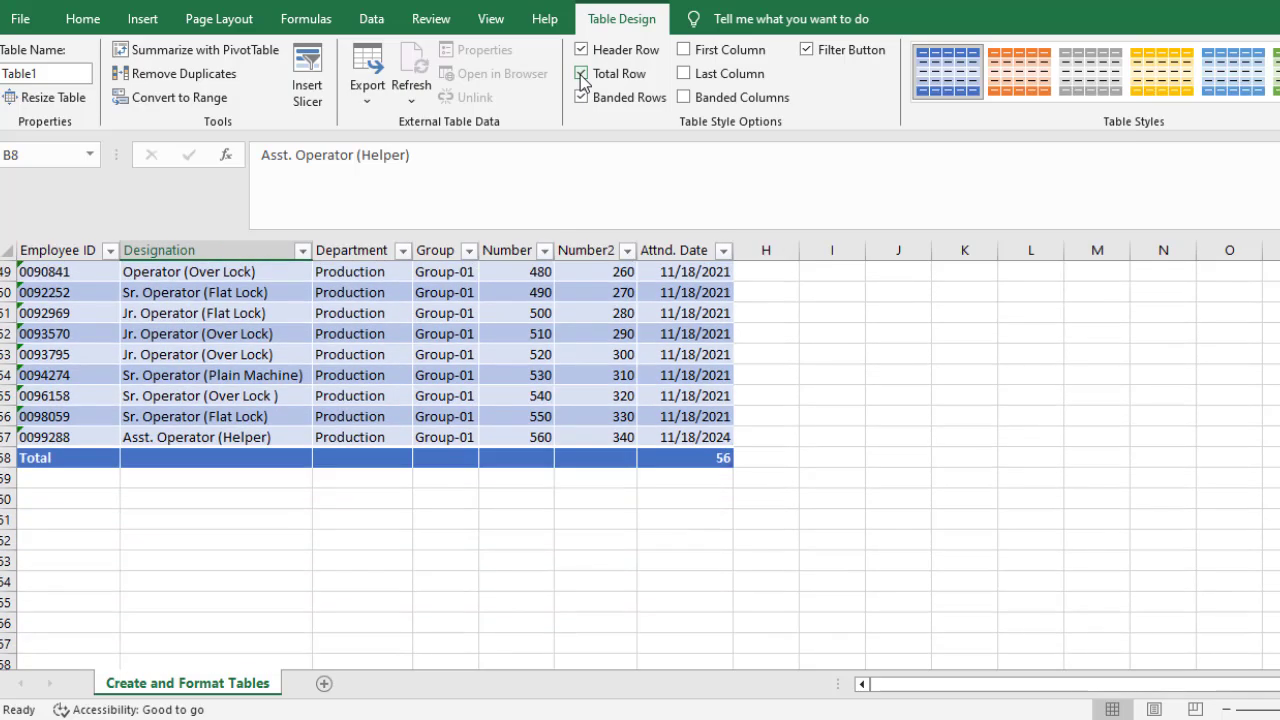
left_click(700, 455)
left_click(604, 459)
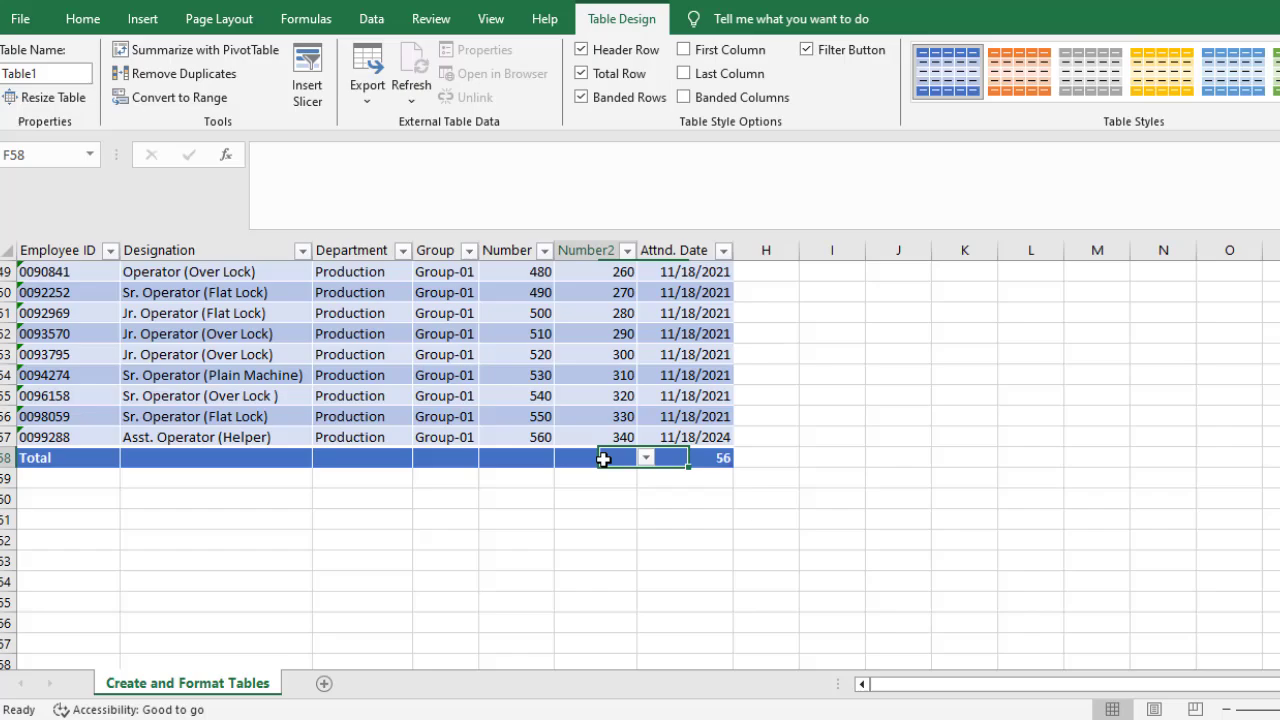
left_click(680, 457)
left_click(611, 457)
left_click(543, 457)
Step: Apply the Last Column emphasis to the table so the Attnd. Date column is highlighted
scroll(639, 430, "up", 10)
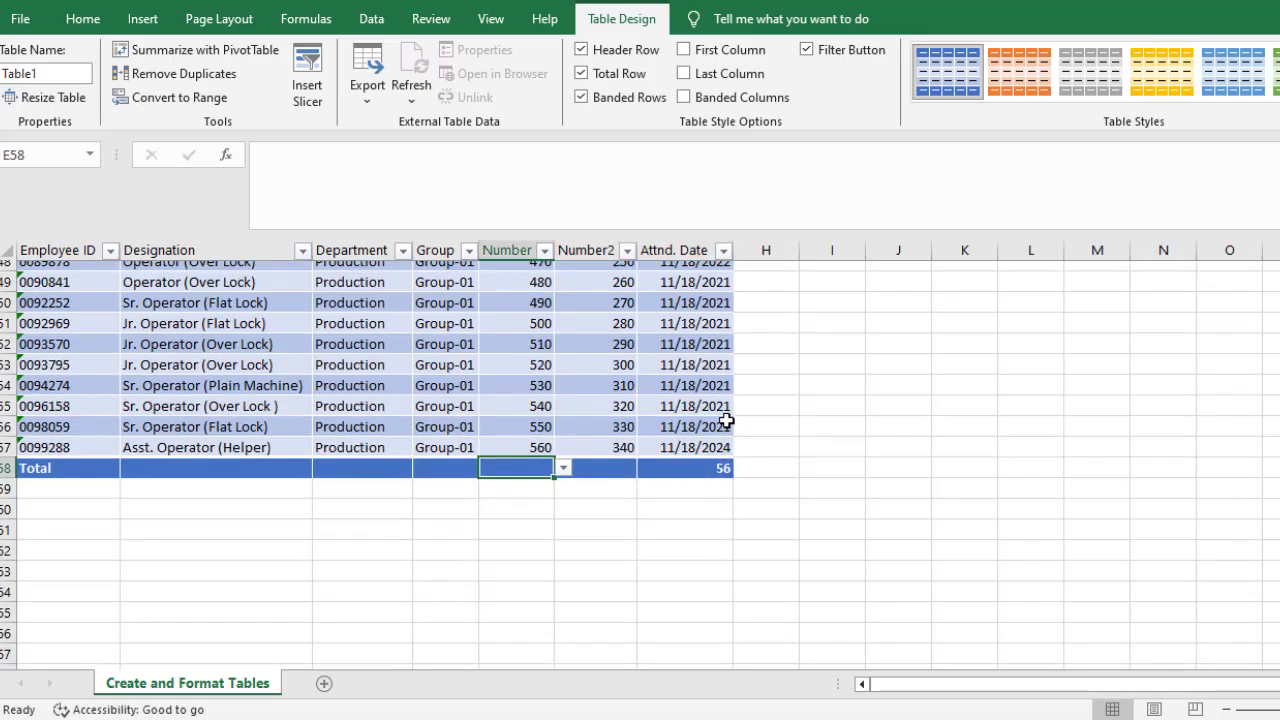
scroll(783, 257, "up", 6)
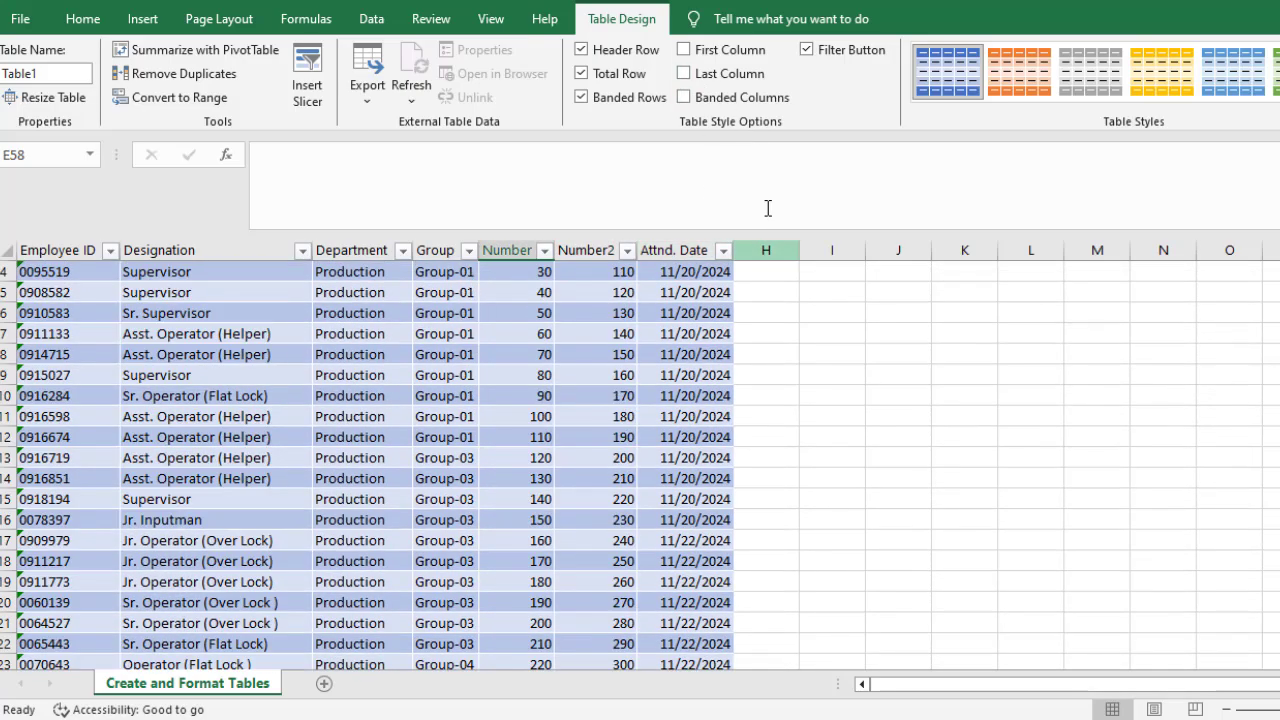
left_click(684, 74)
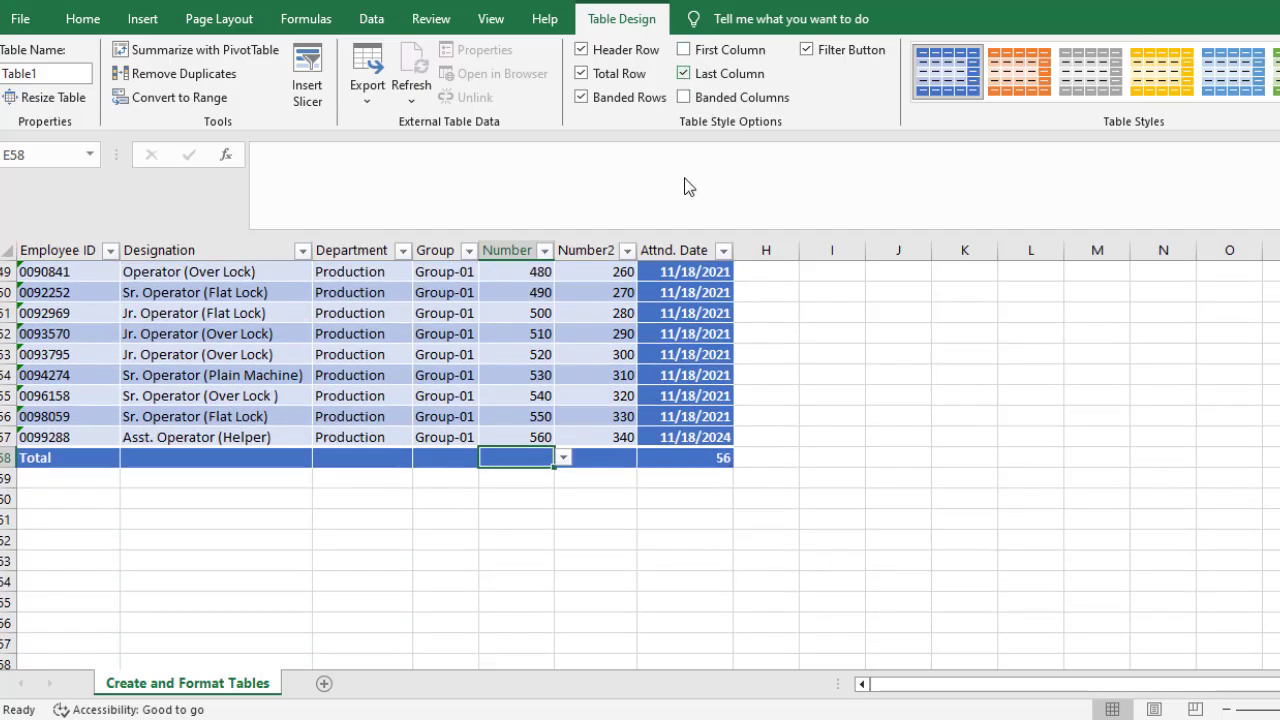
scroll(663, 437, "up", 16)
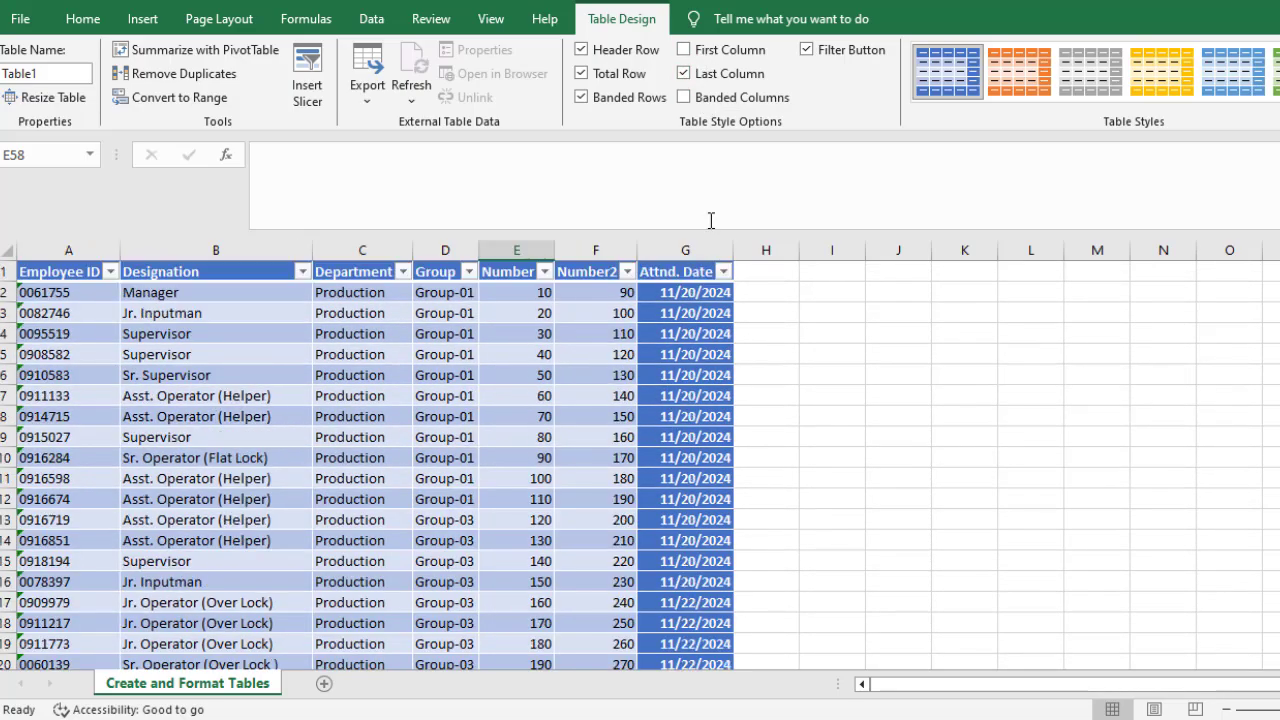
Step: Turn banded columns on for the table and off again
left_click(684, 98)
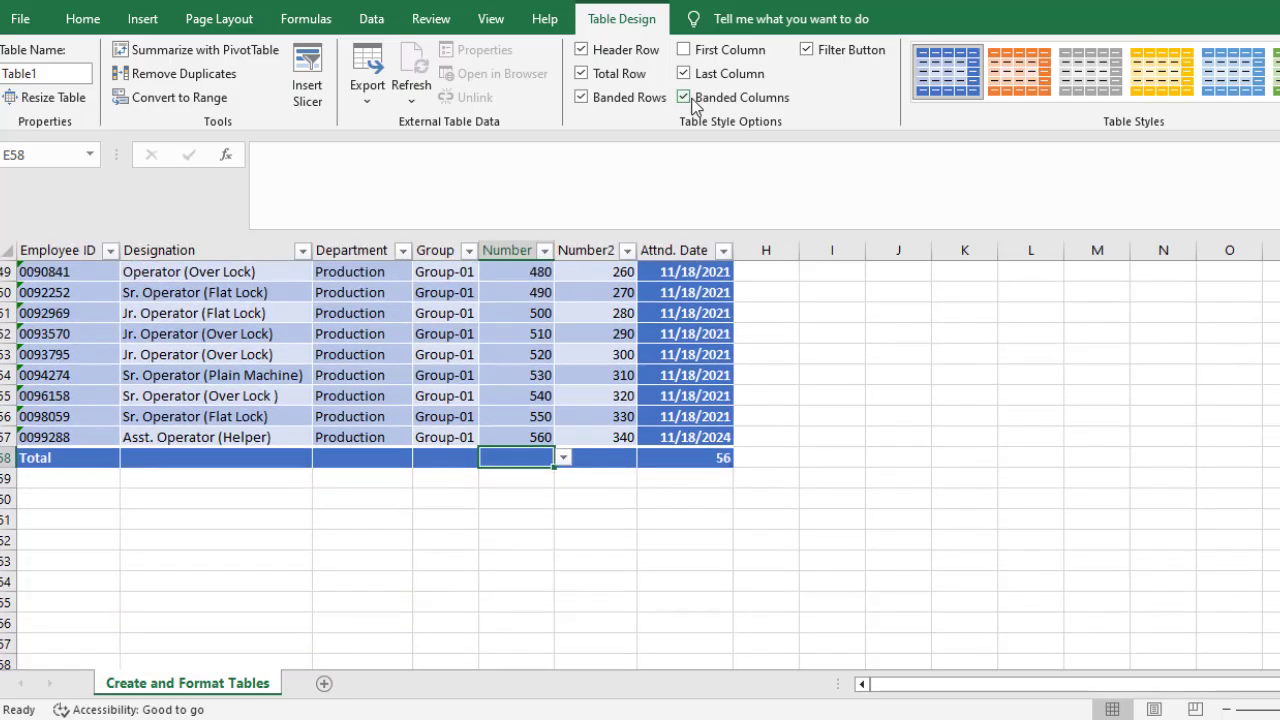
left_click(686, 99)
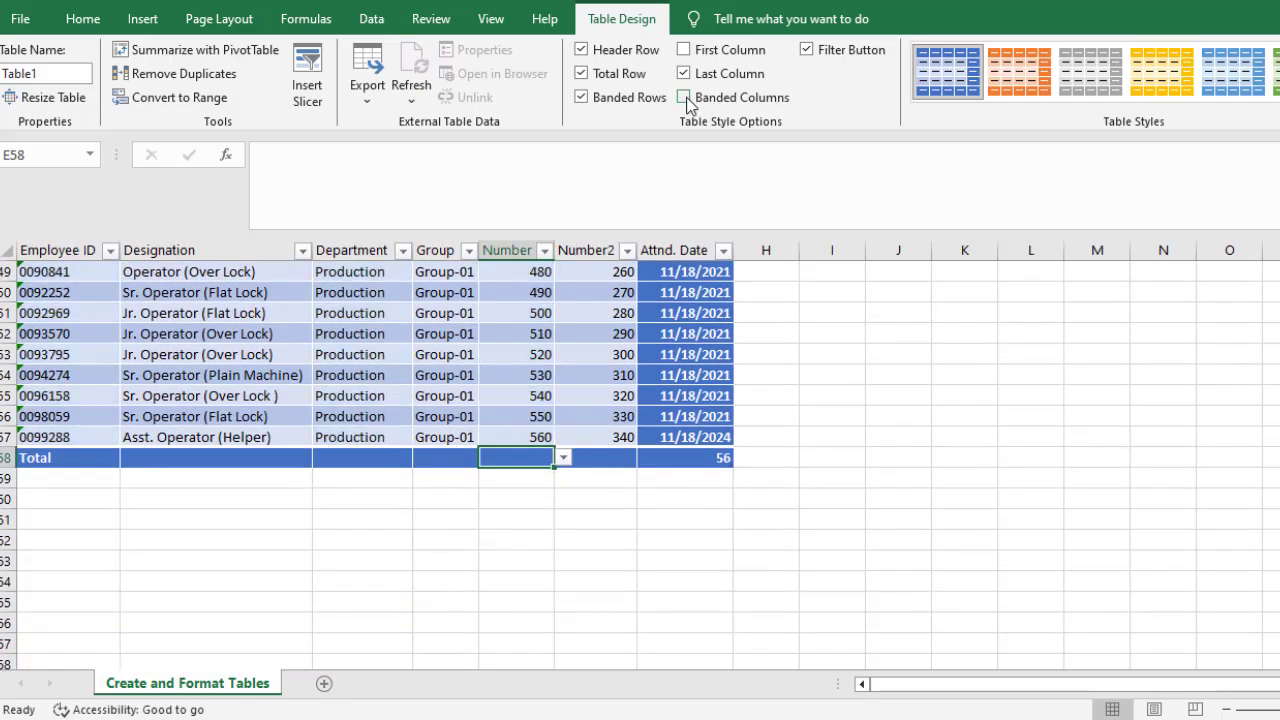
scroll(630, 452, "up", 16)
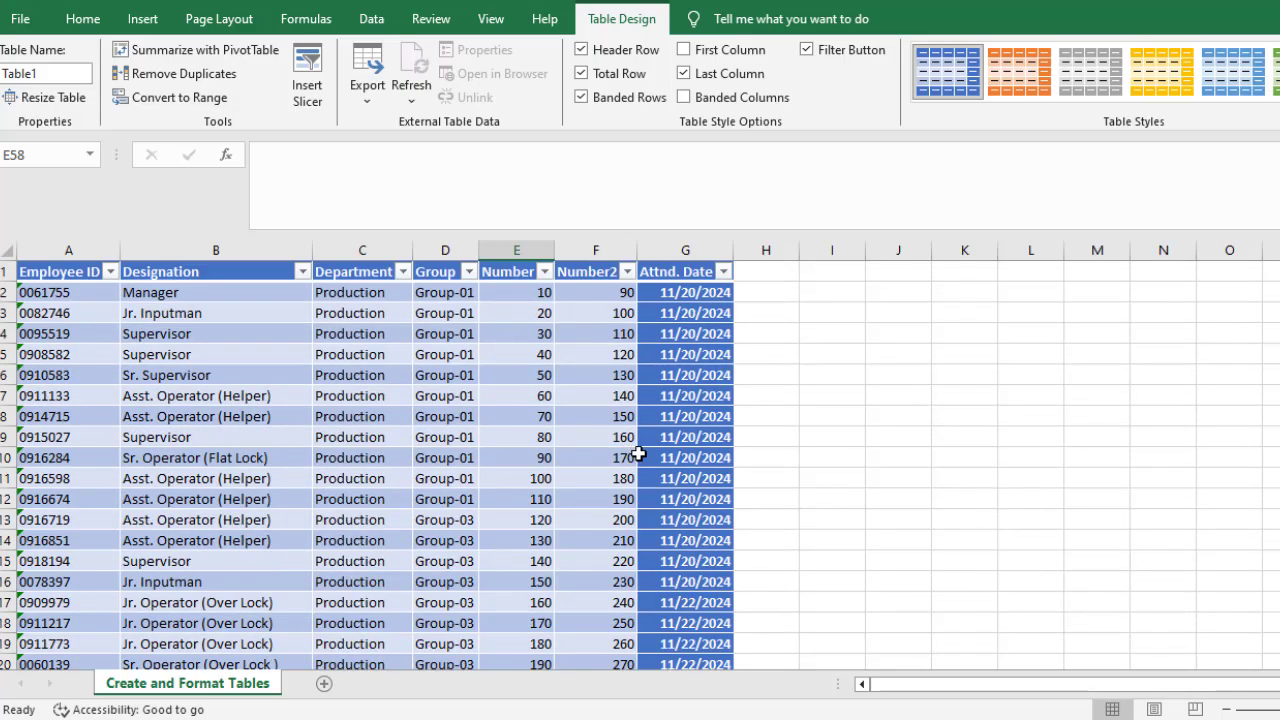
Step: Apply the green medium table style to the employee table
left_click_drag(189, 394, 196, 381)
scroll(208, 421, "down", 1)
scroll(208, 421, "up", 1)
left_click(204, 335)
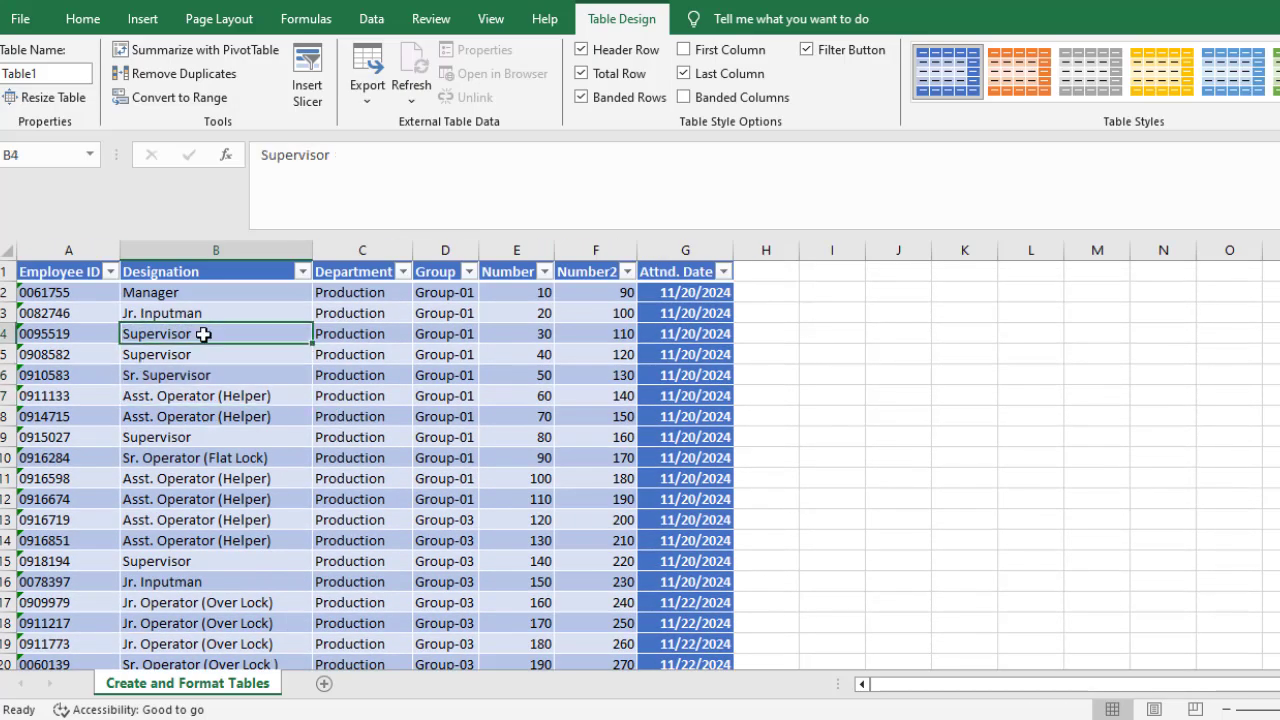
left_click(1030, 80)
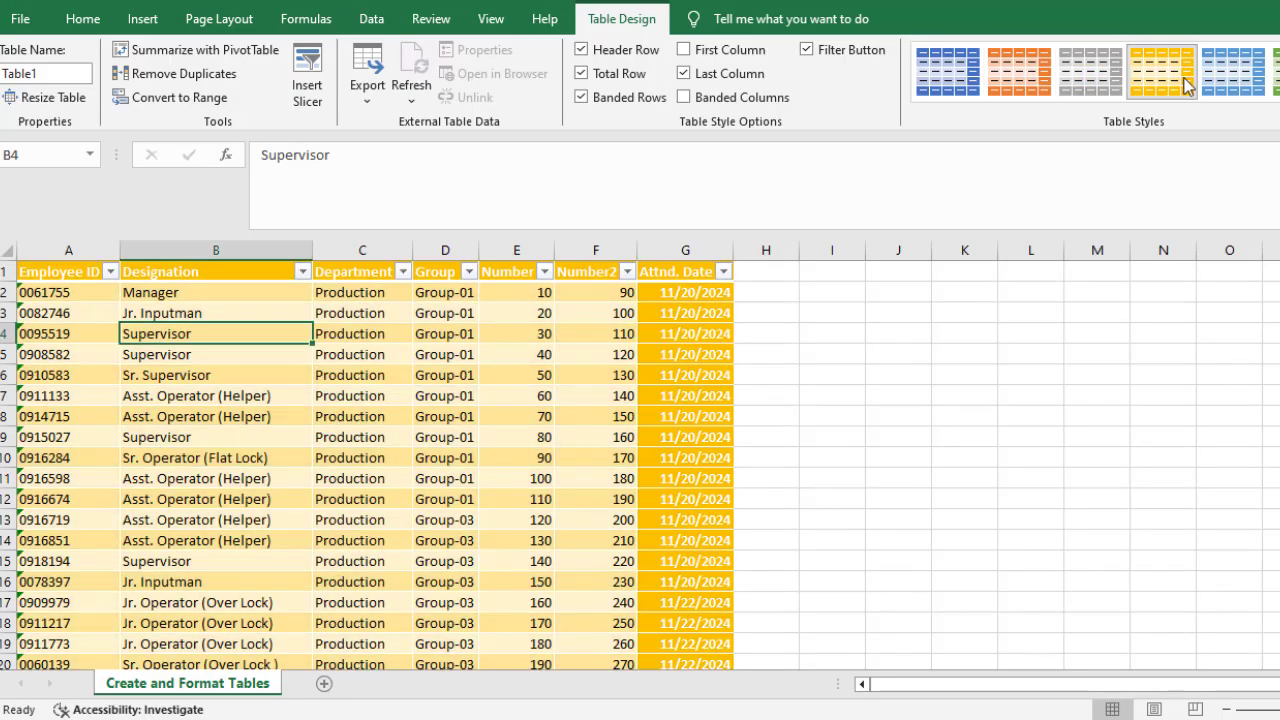
left_click(1274, 90)
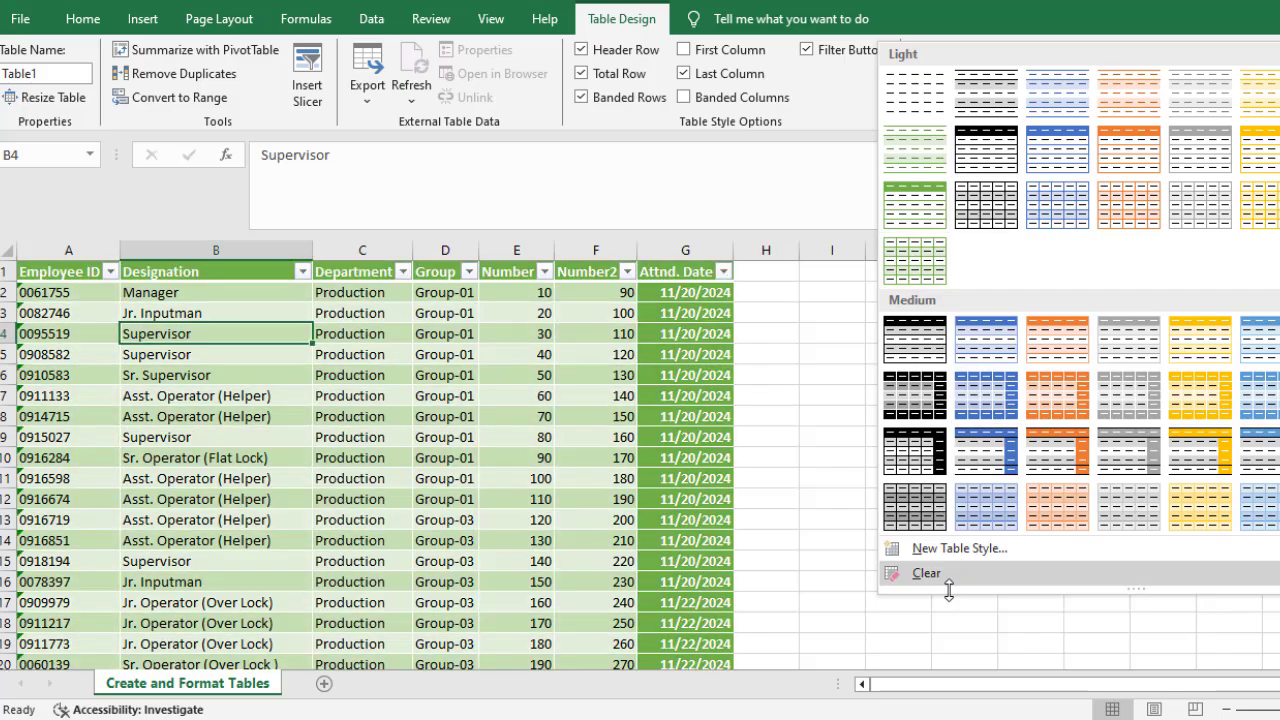
Step: Start a new table style and look through its formattable elements, including column stripes, row stripes and Last Column
left_click(958, 556)
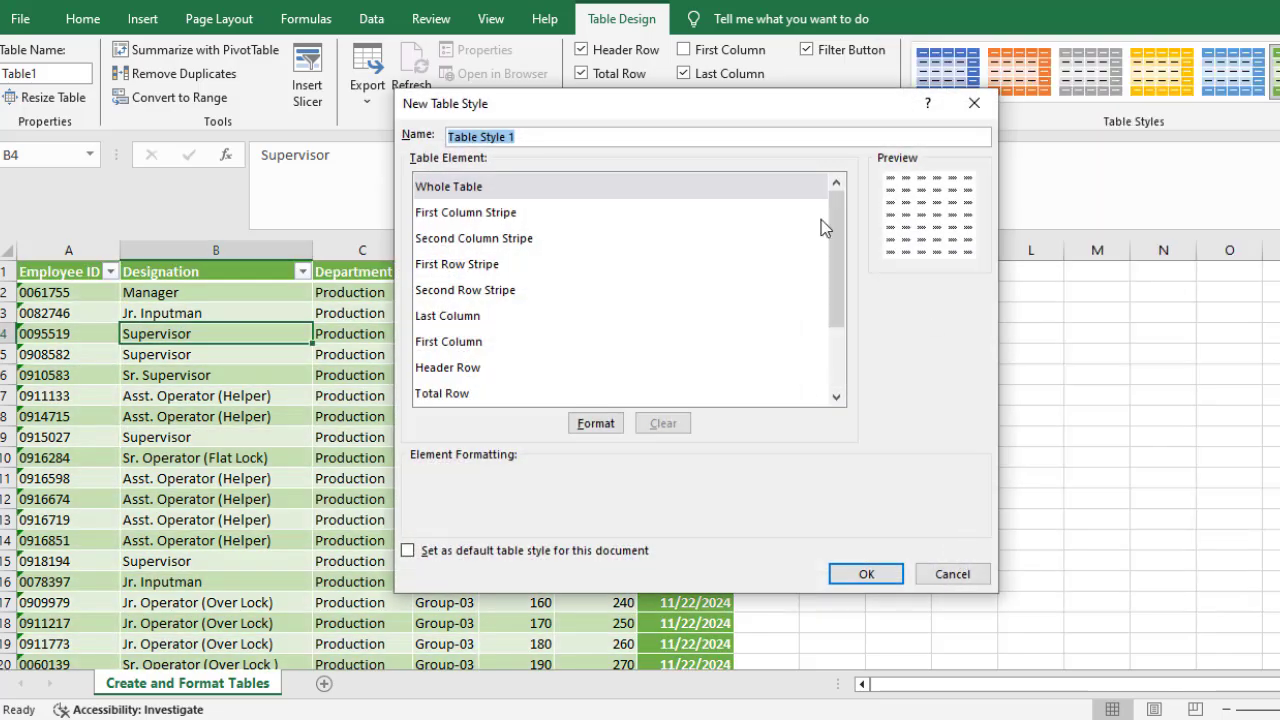
left_click(472, 240)
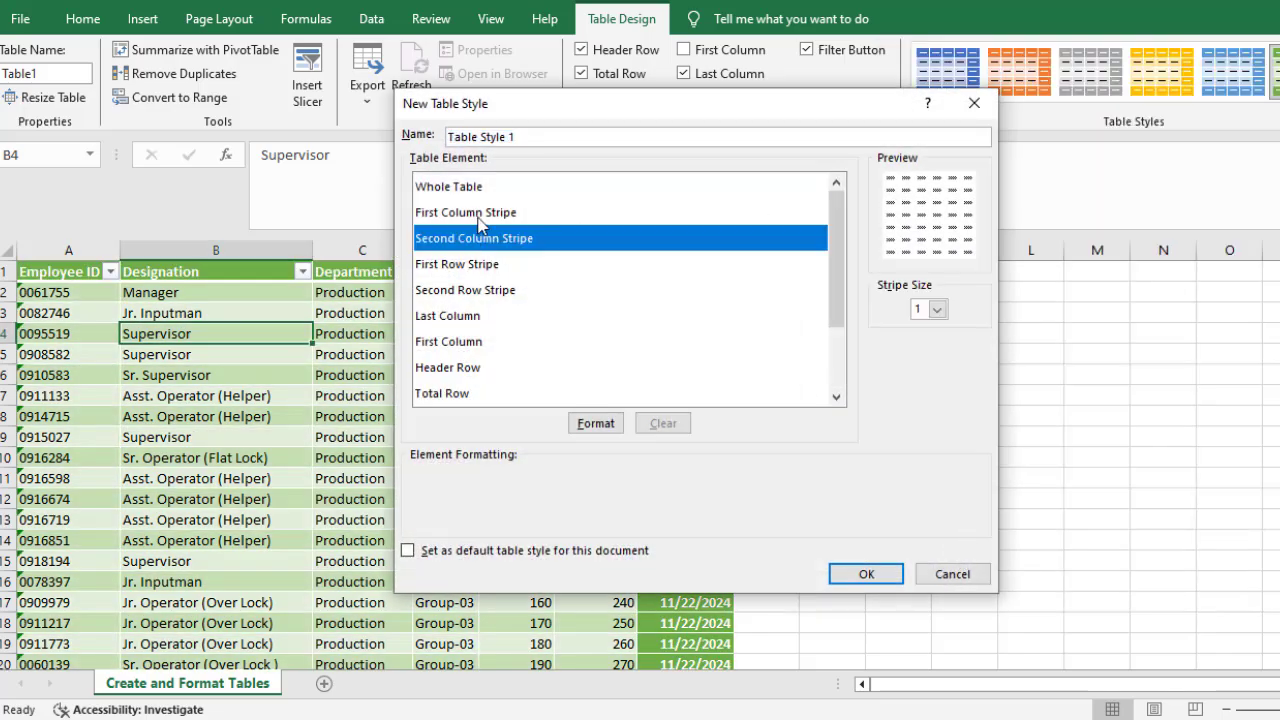
left_click(482, 214)
left_click(460, 266)
left_click(450, 291)
left_click(454, 317)
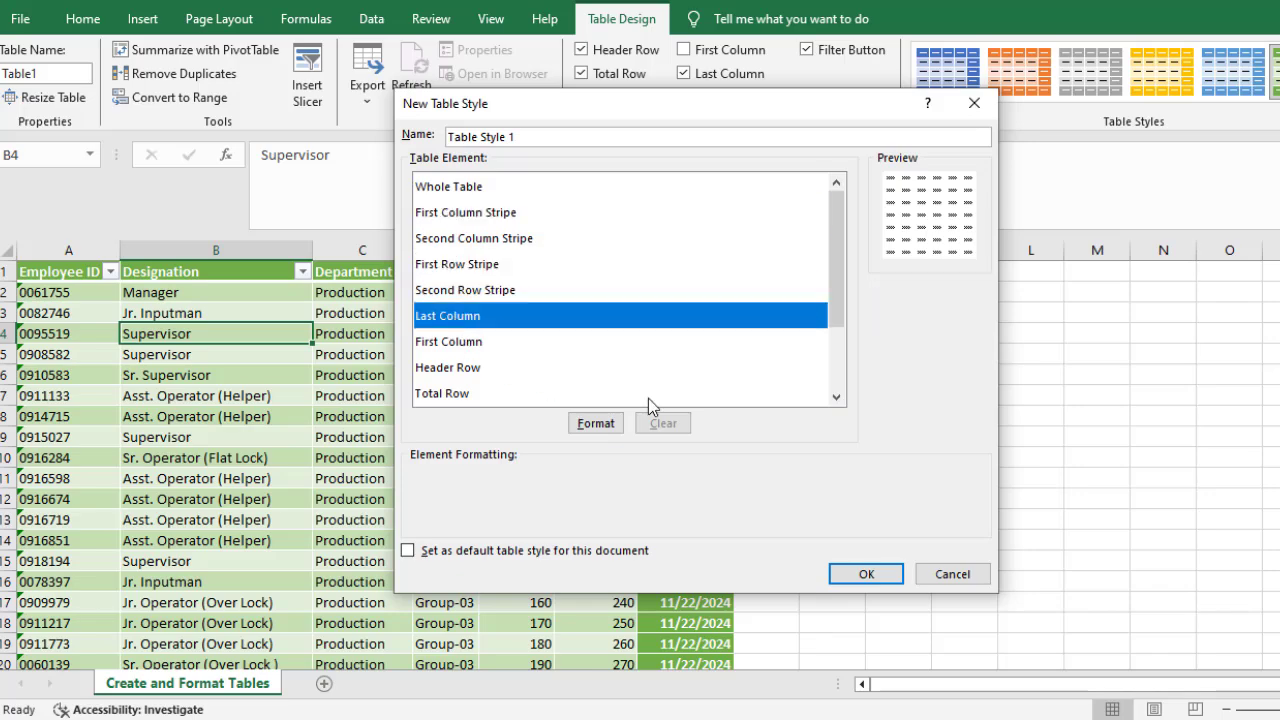
Step: Try an italic white font for the Last Column element of the new table style, and discard the style
left_click(595, 423)
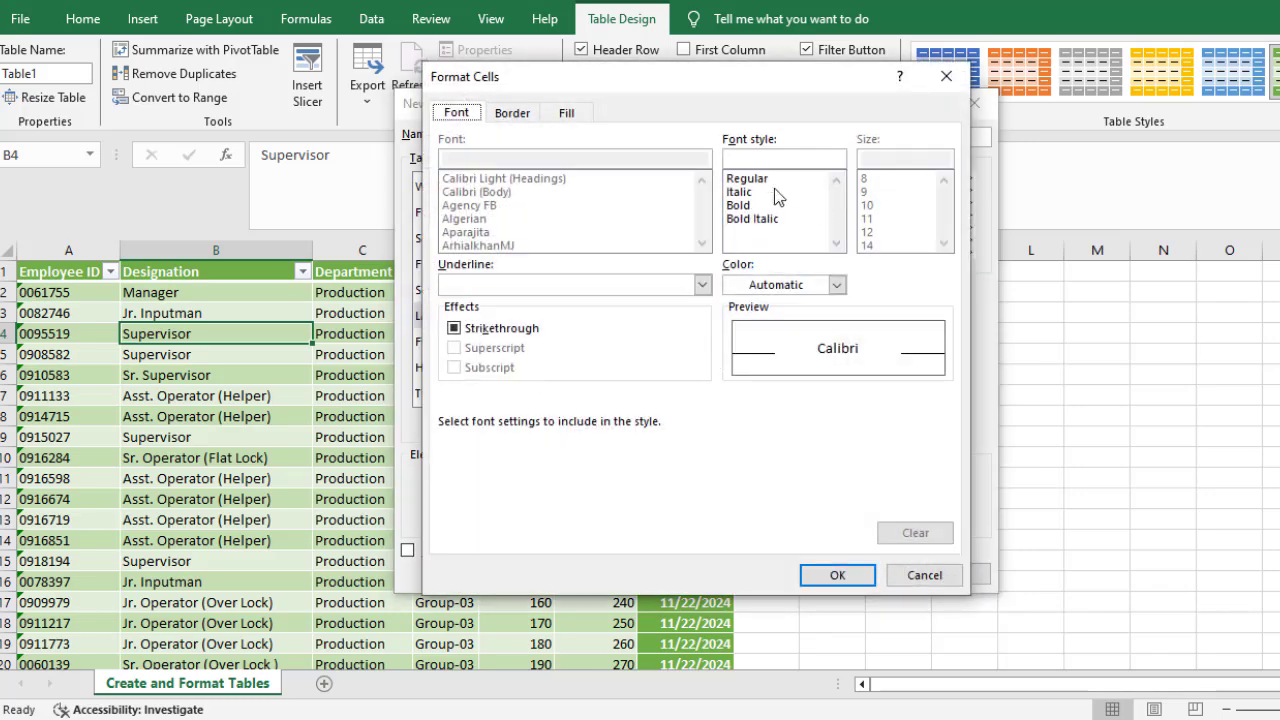
left_click(760, 179)
left_click(739, 194)
left_click(836, 285)
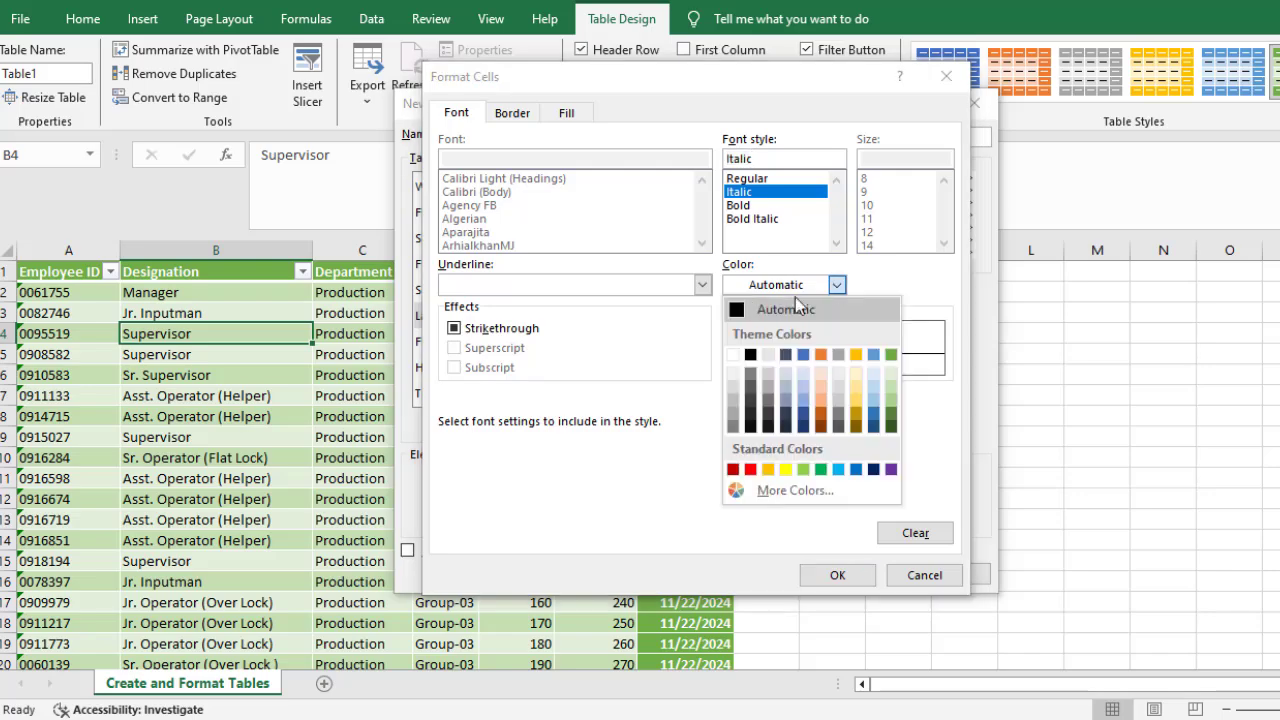
left_click(752, 421)
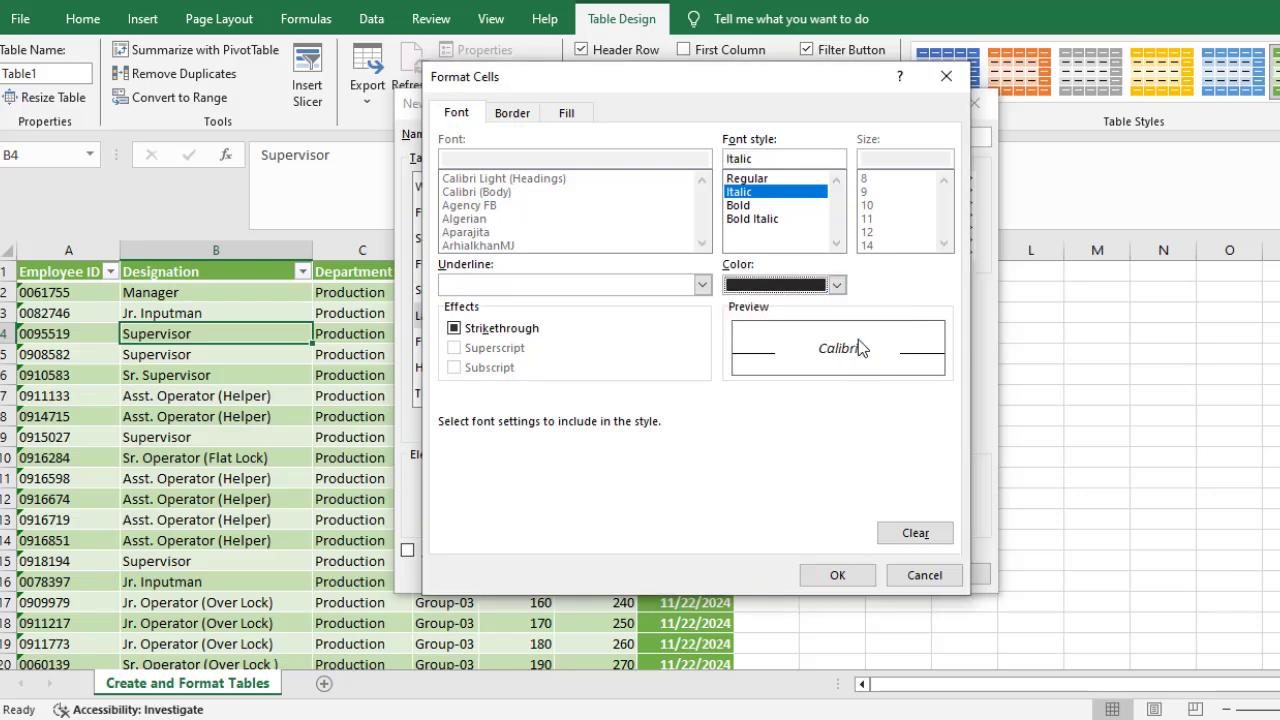
left_click(836, 285)
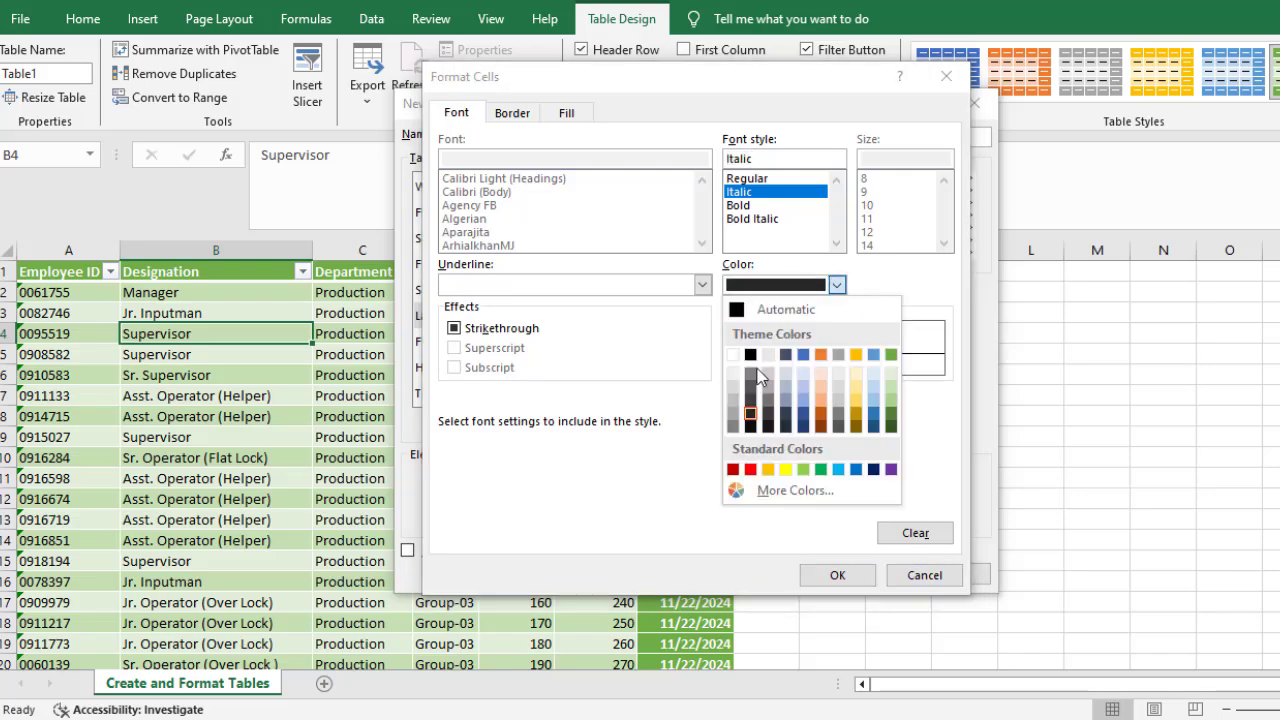
left_click(733, 355)
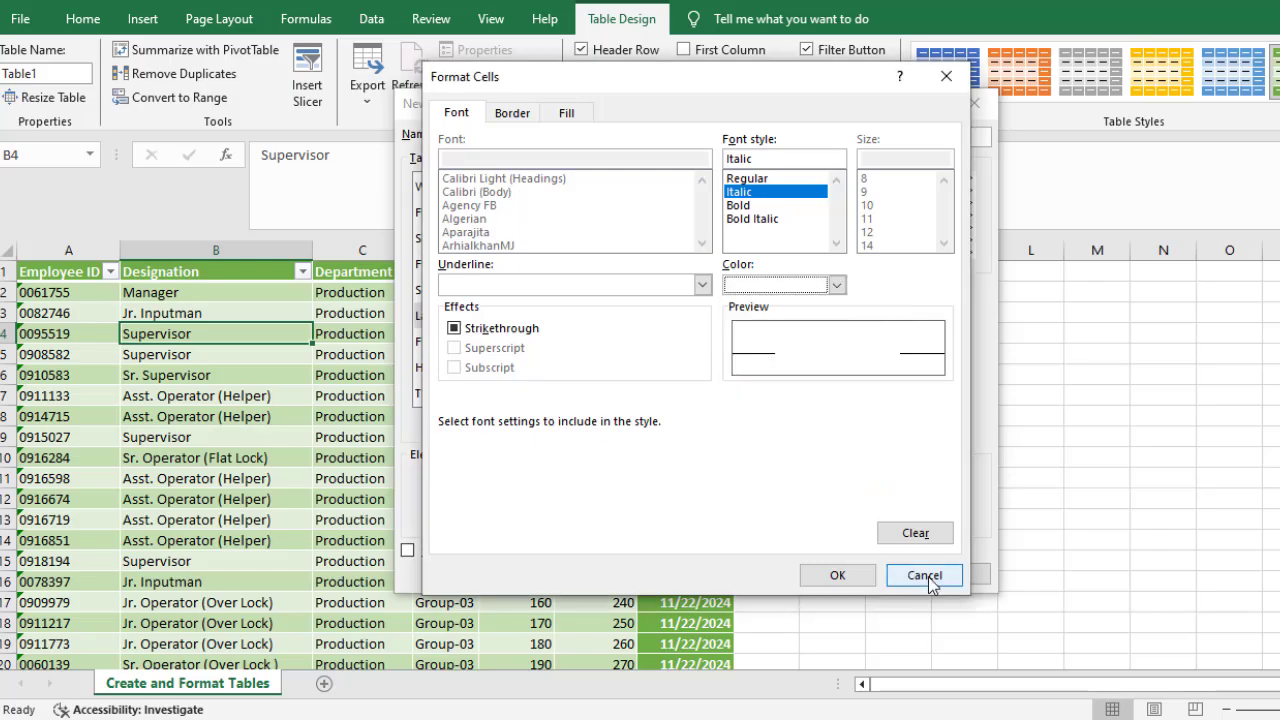
left_click(837, 575)
left_click(950, 574)
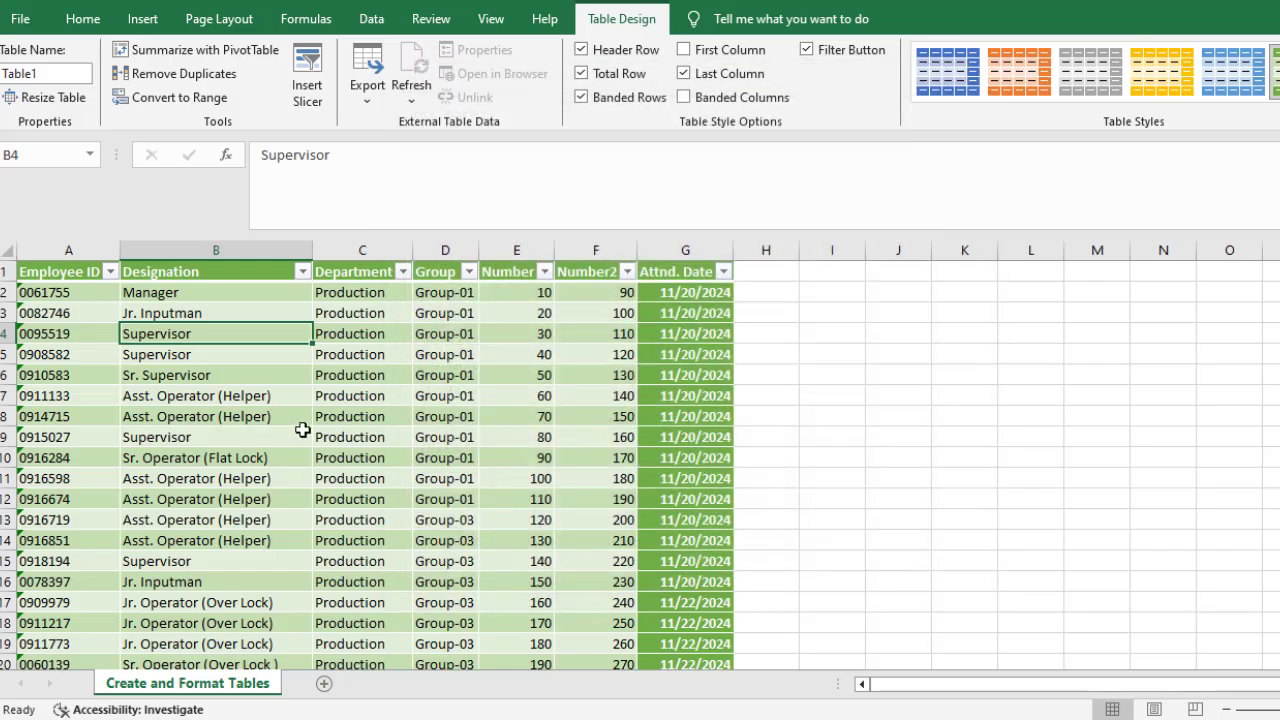
left_click(362, 437)
left_click(268, 345)
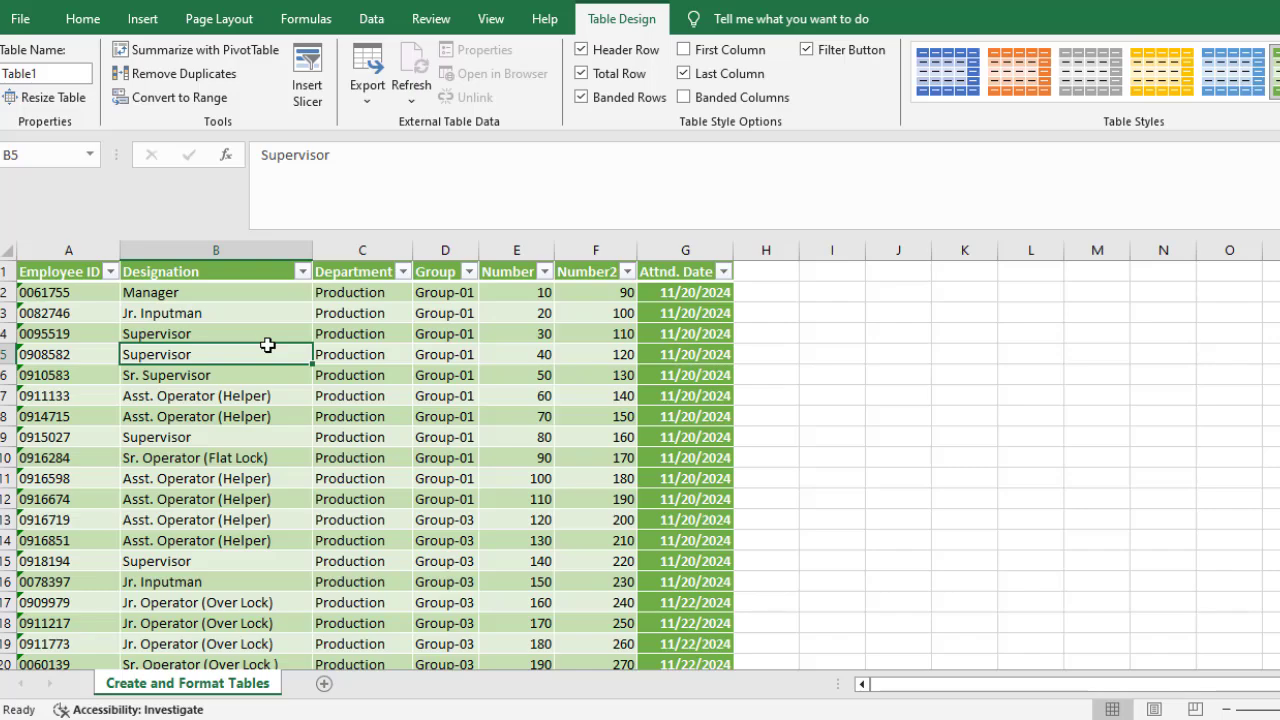
left_click(214, 298)
left_click(105, 320)
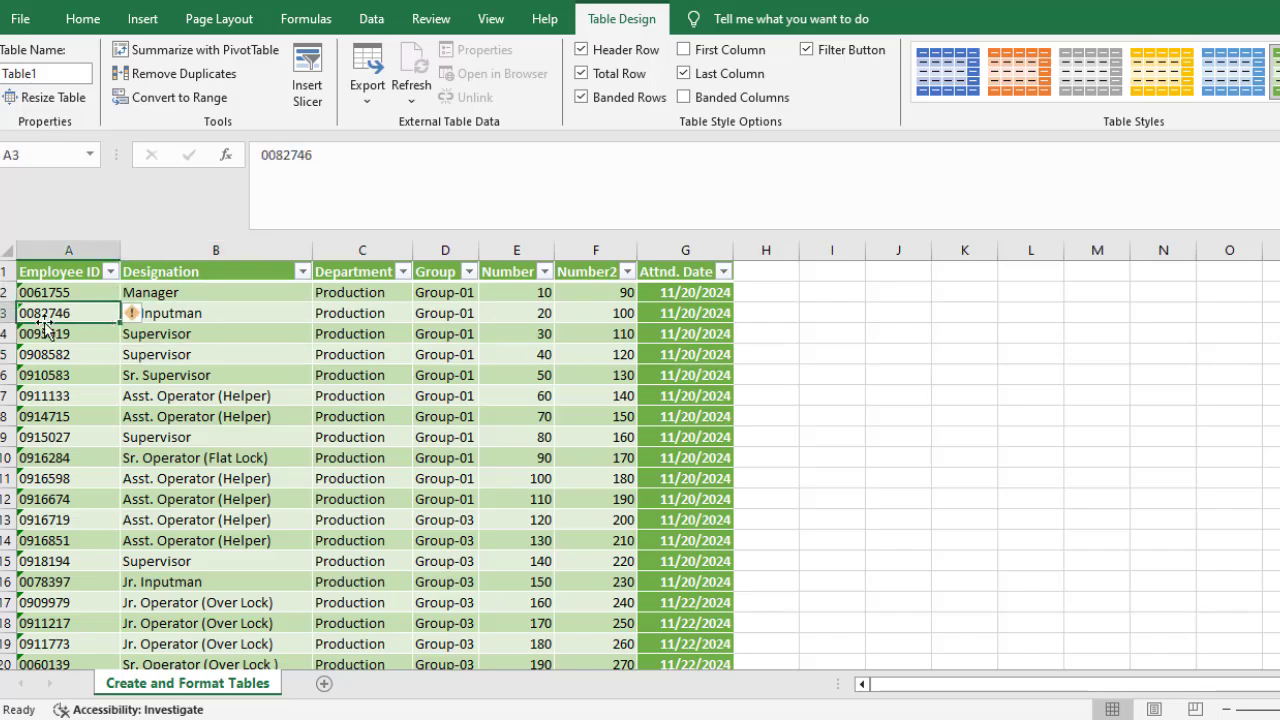
left_click(51, 291)
left_click_drag(51, 372, 51, 418)
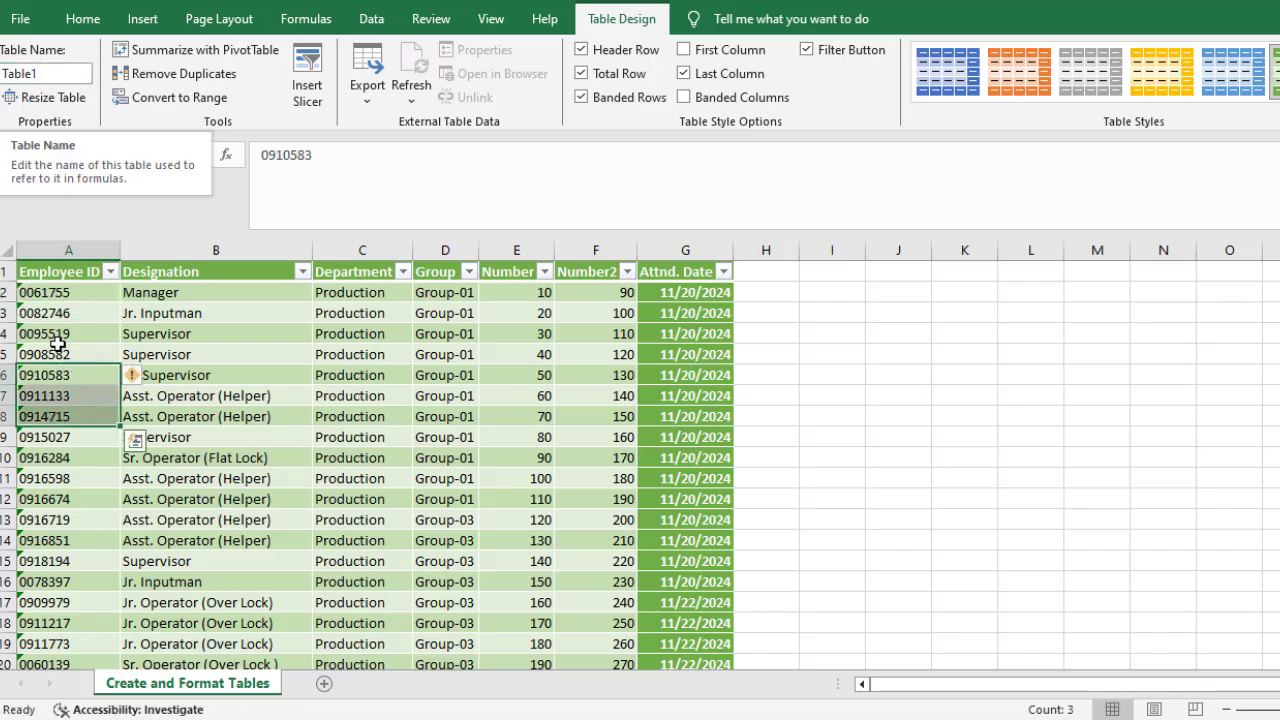
Step: Rename the employee table to Mr.Y
left_click(68, 313)
left_click(53, 74)
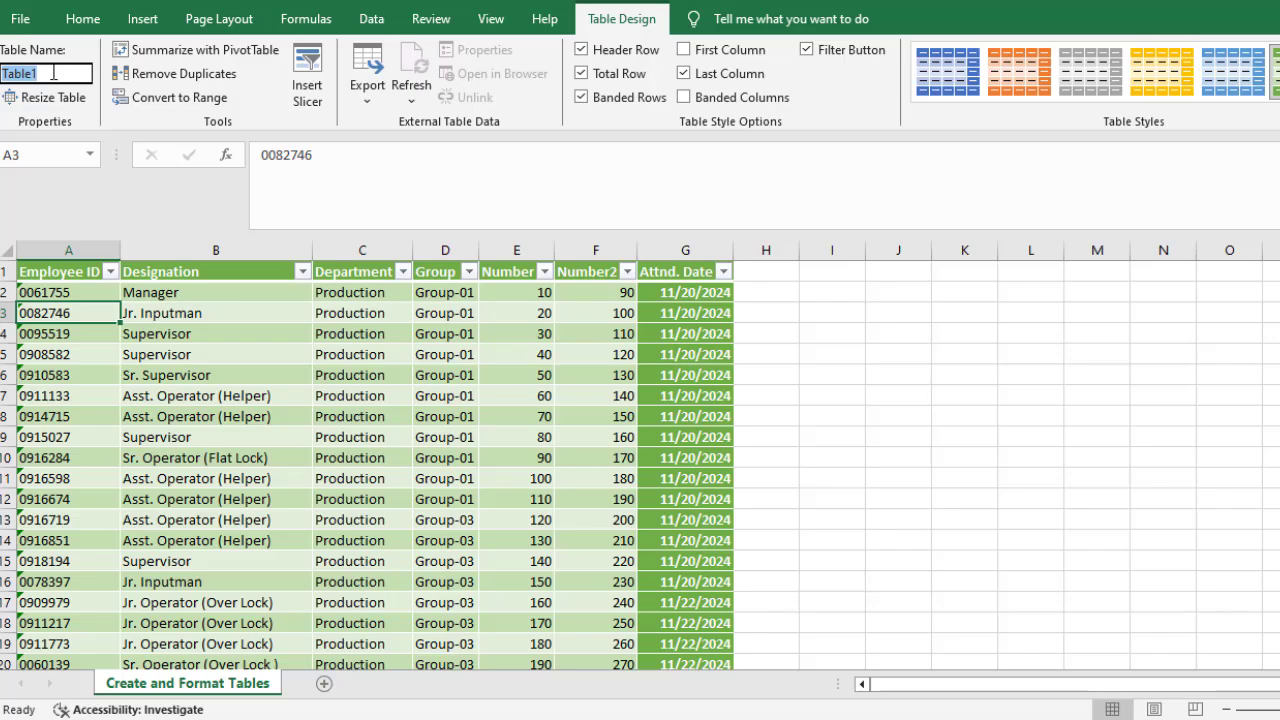
key("BackSpace")
left_click(355, 579)
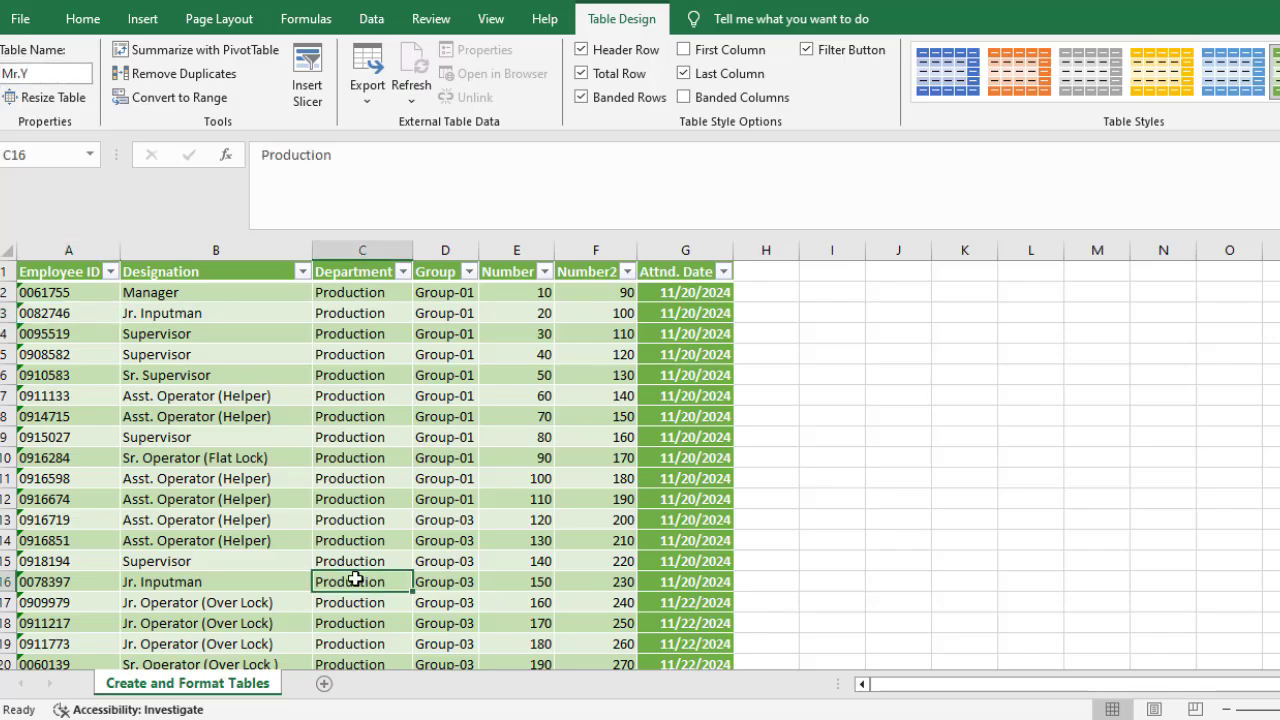
left_click(138, 372)
left_click(200, 415)
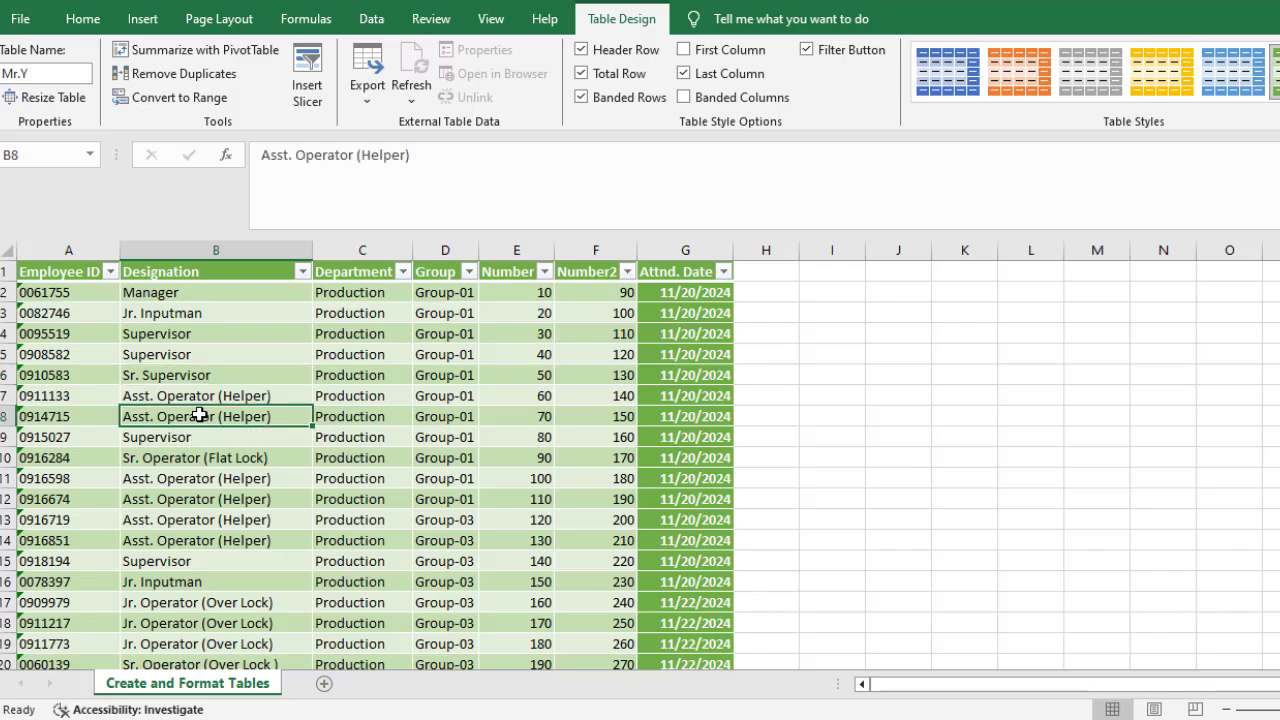
left_click(178, 348)
left_click(86, 308)
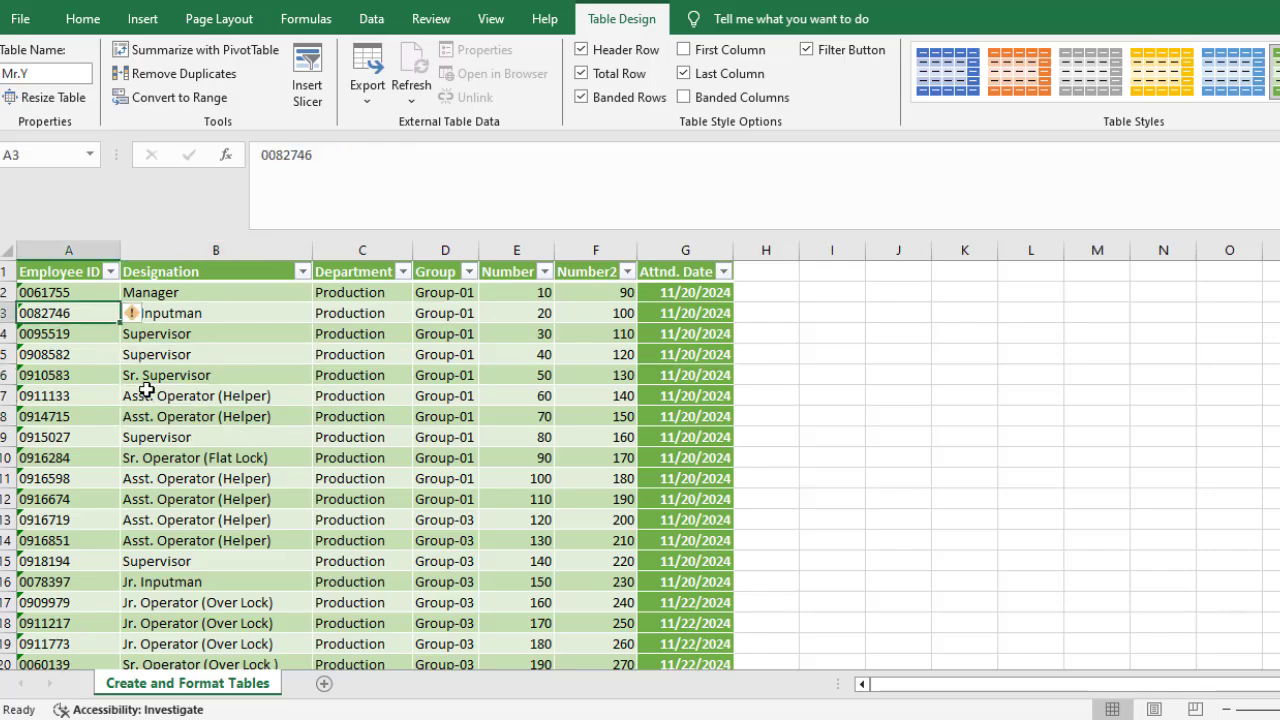
scroll(147, 390, "down", 1)
scroll(148, 394, "up", 1)
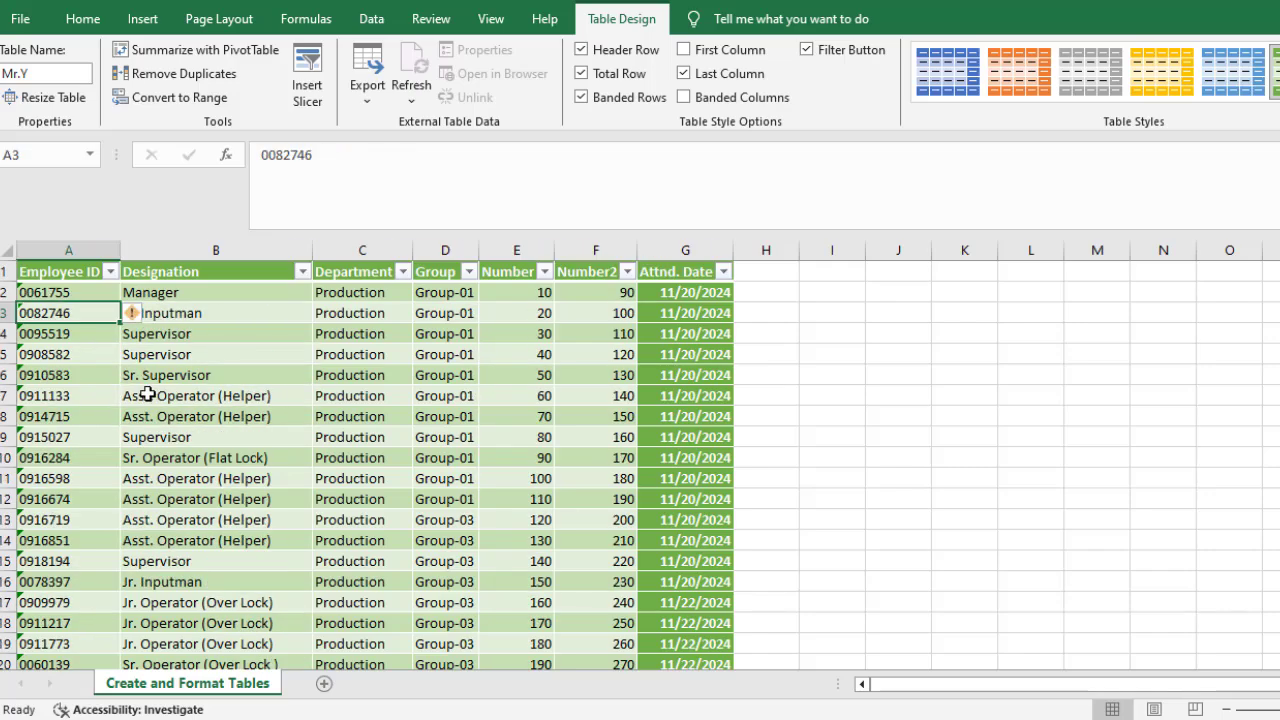
left_click(166, 296)
left_click(49, 338)
scroll(49, 338, "down", 2)
scroll(120, 340, "up", 2)
left_click(194, 350)
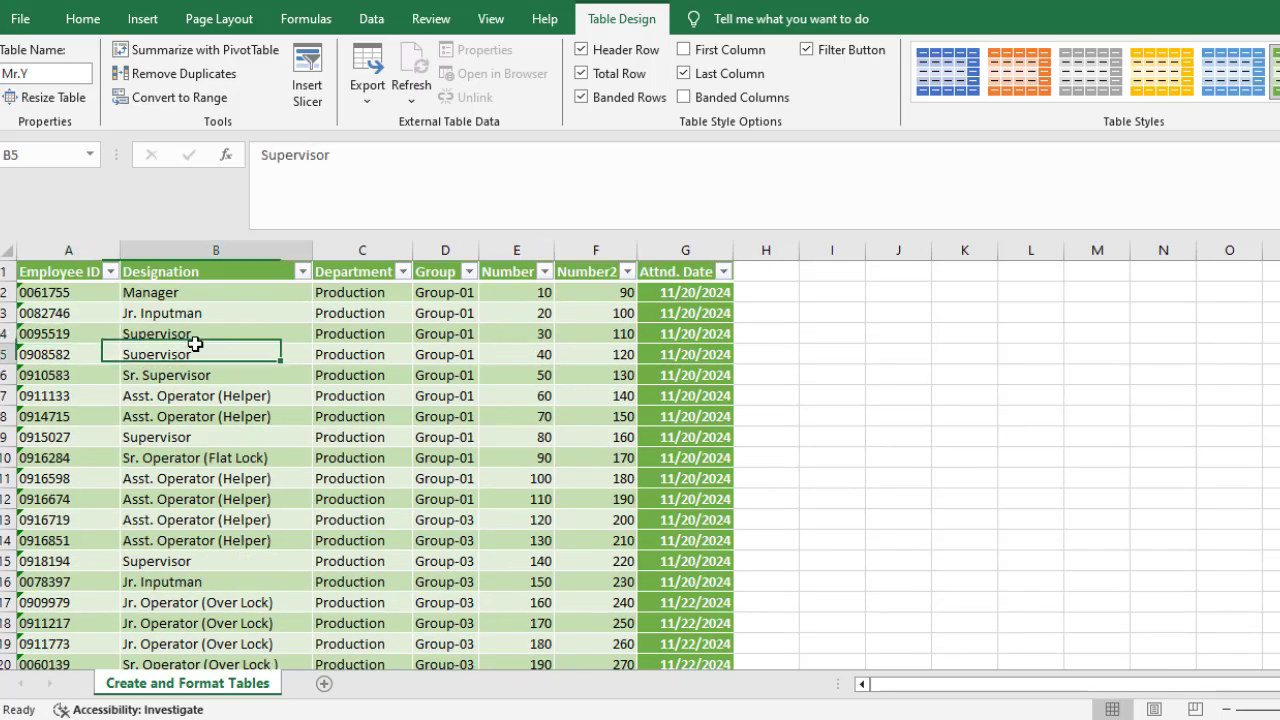
left_click_drag(100, 292, 80, 522)
left_click_drag(198, 290, 206, 537)
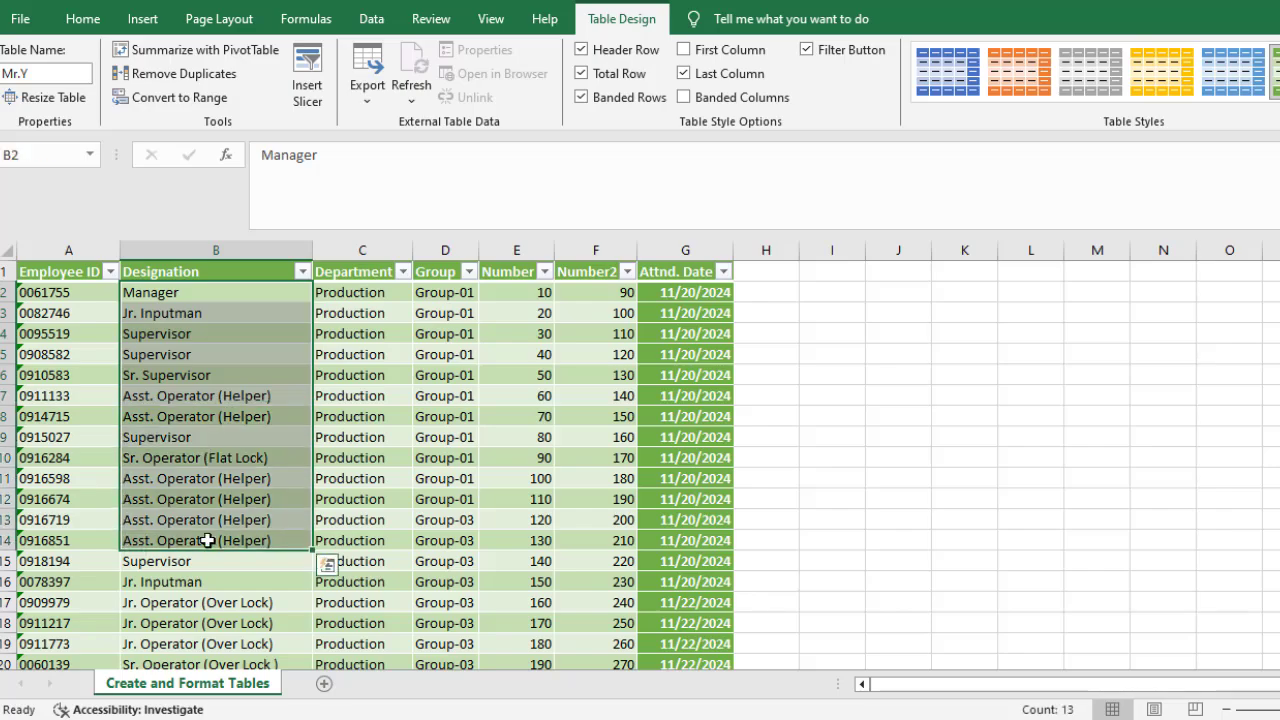
left_click(243, 412)
left_click(237, 372)
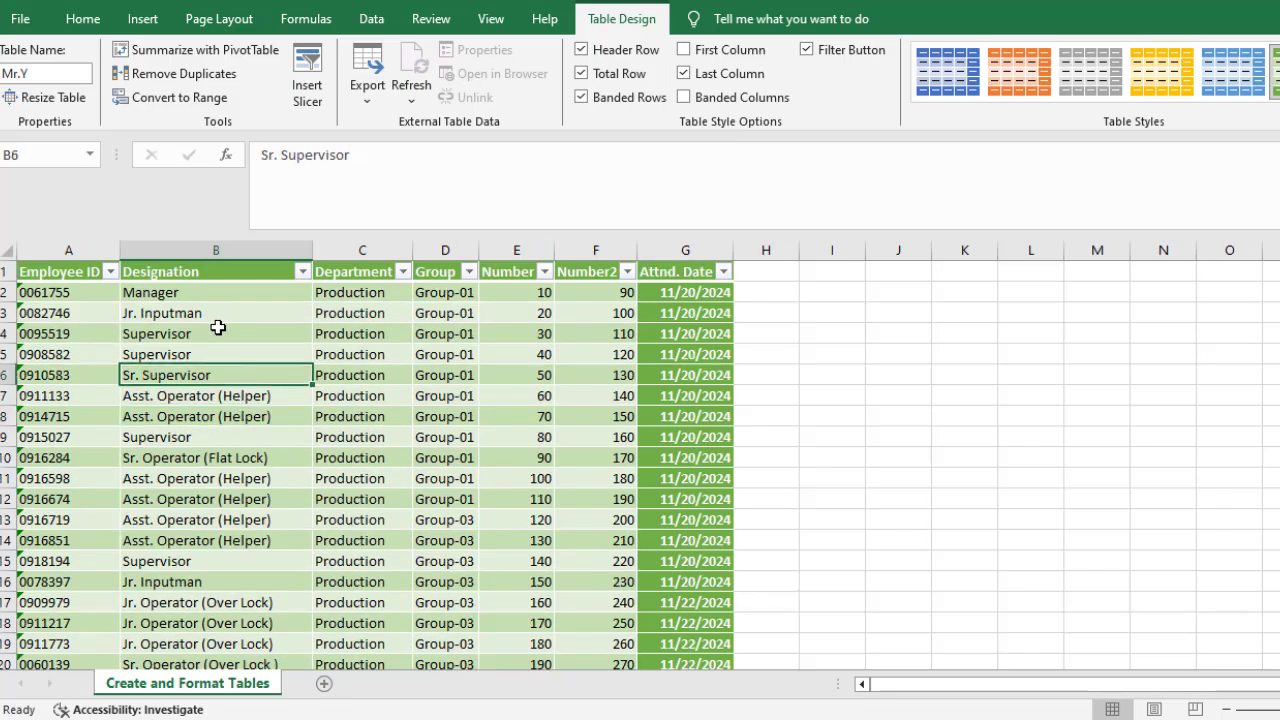
scroll(206, 520, "down", 4)
scroll(206, 520, "up", 4)
left_click(249, 350)
left_click_drag(247, 313, 247, 465)
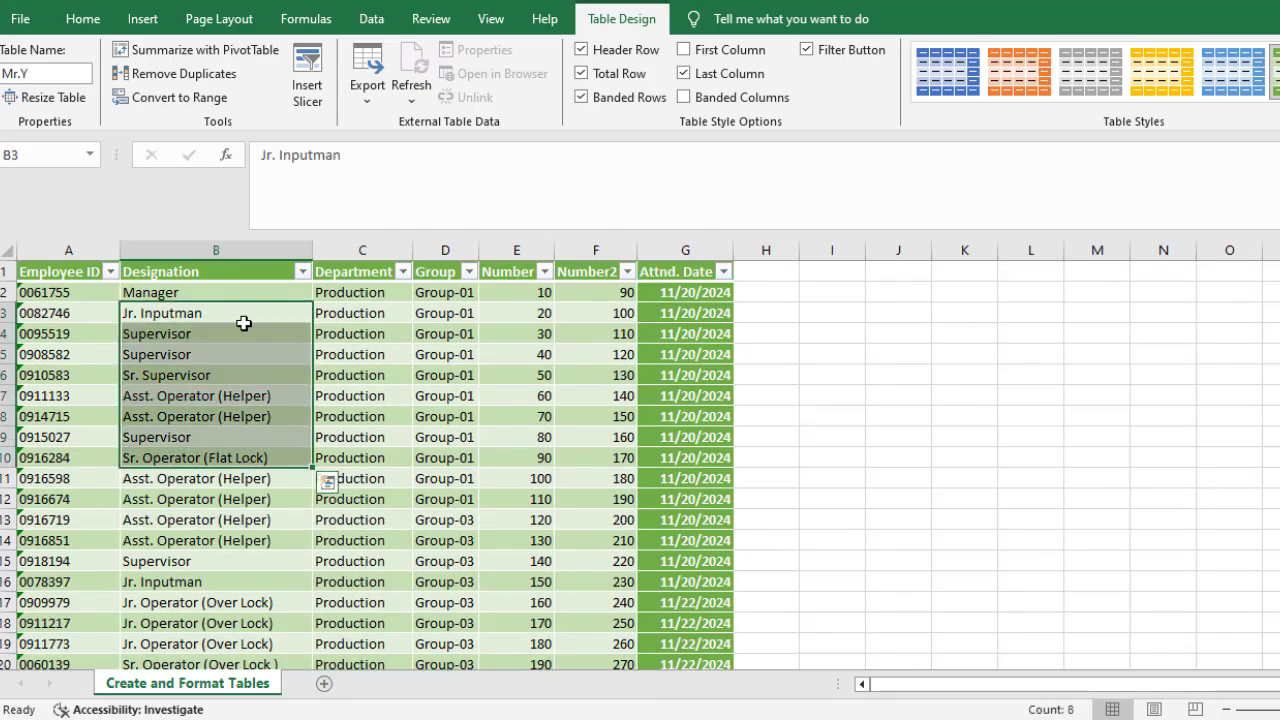
left_click(486, 324)
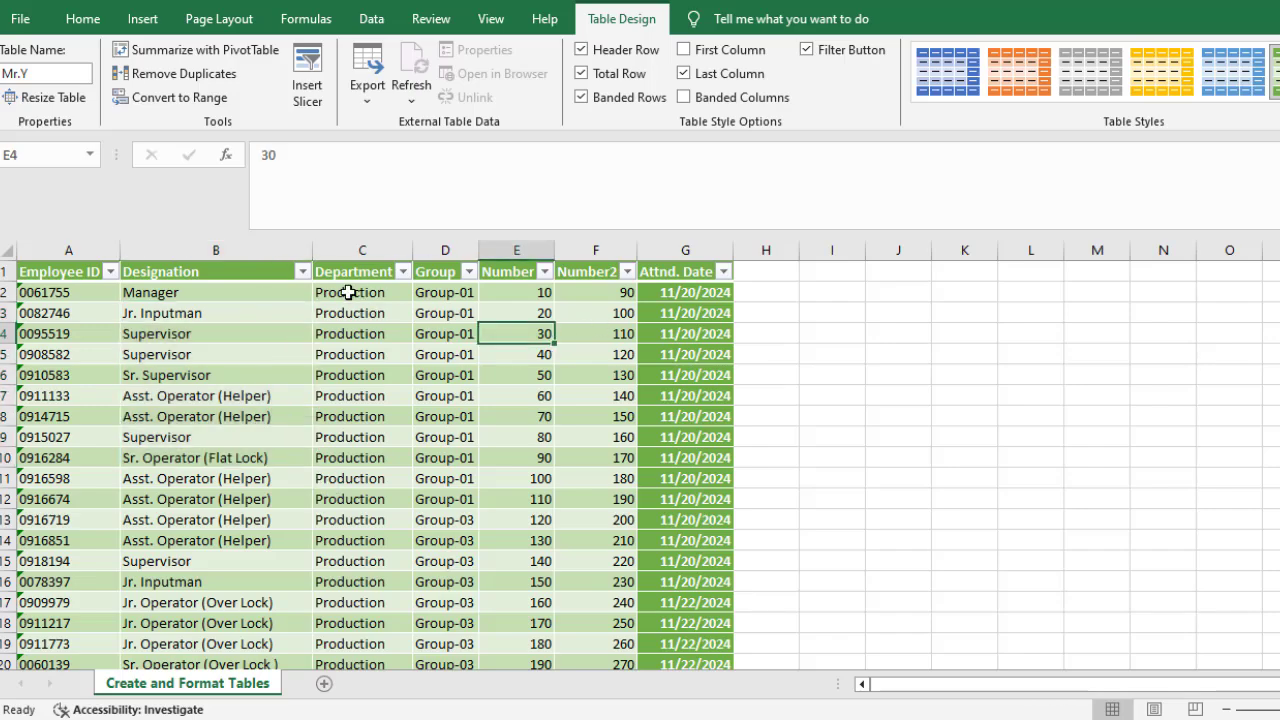
left_click(190, 306)
left_click(167, 290)
left_click(235, 333)
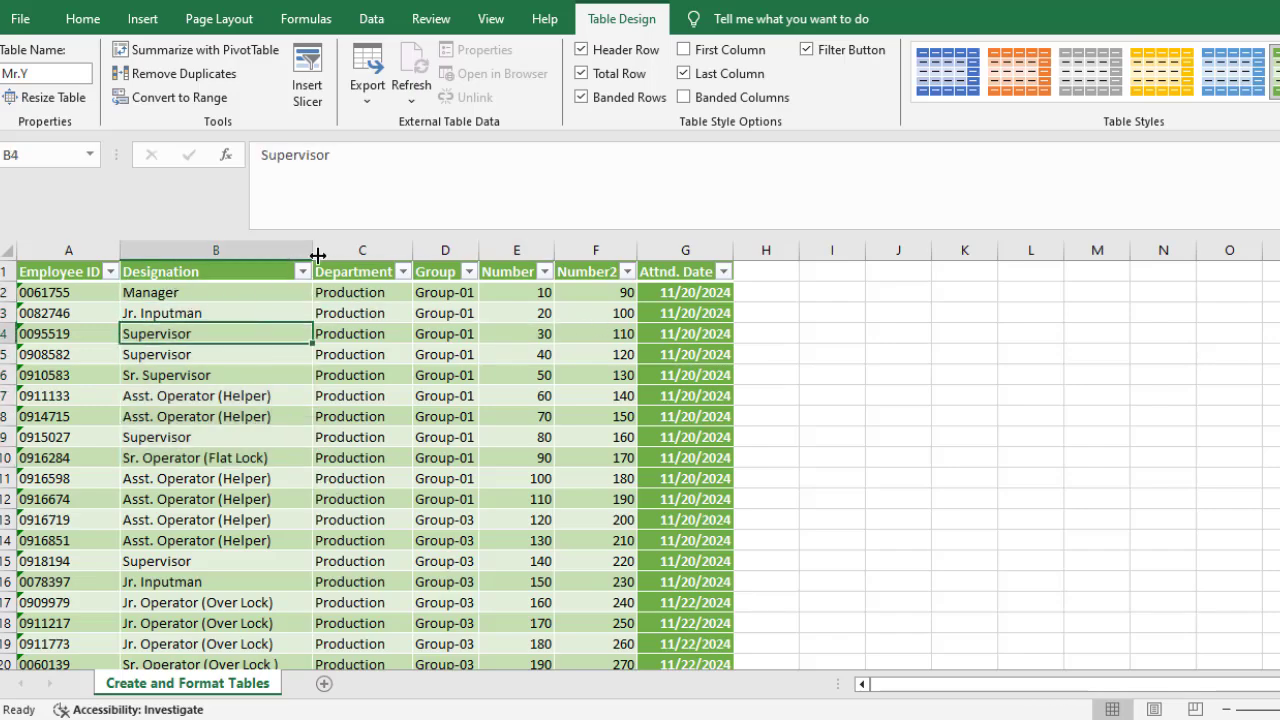
Step: Filter the Designation column to show only Manager rows
left_click(302, 271)
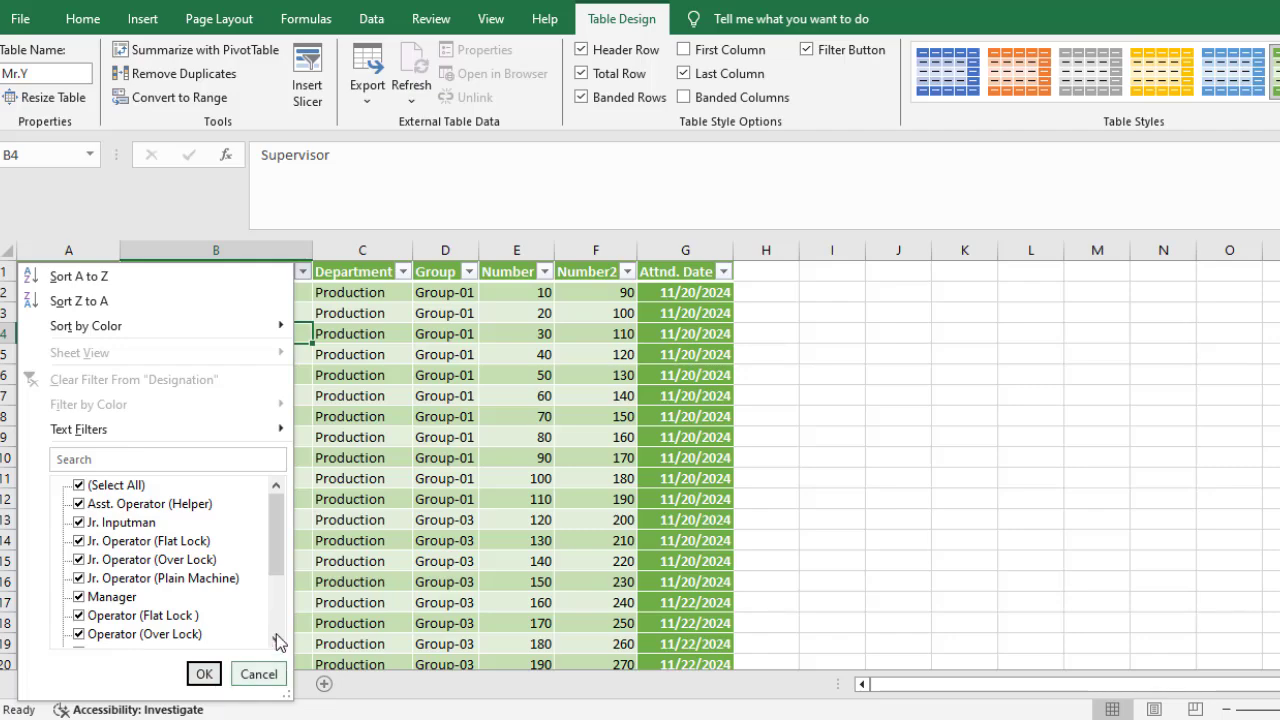
left_click(398, 390)
left_click(303, 272)
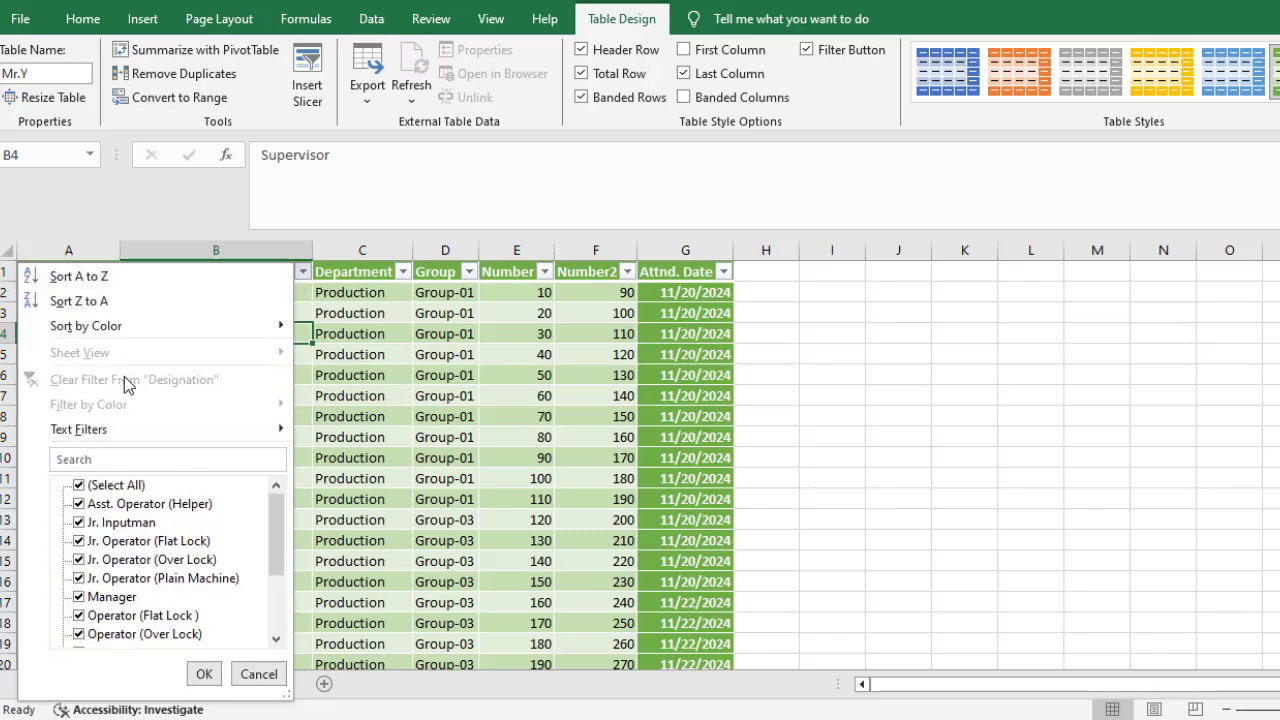
left_click(79, 485)
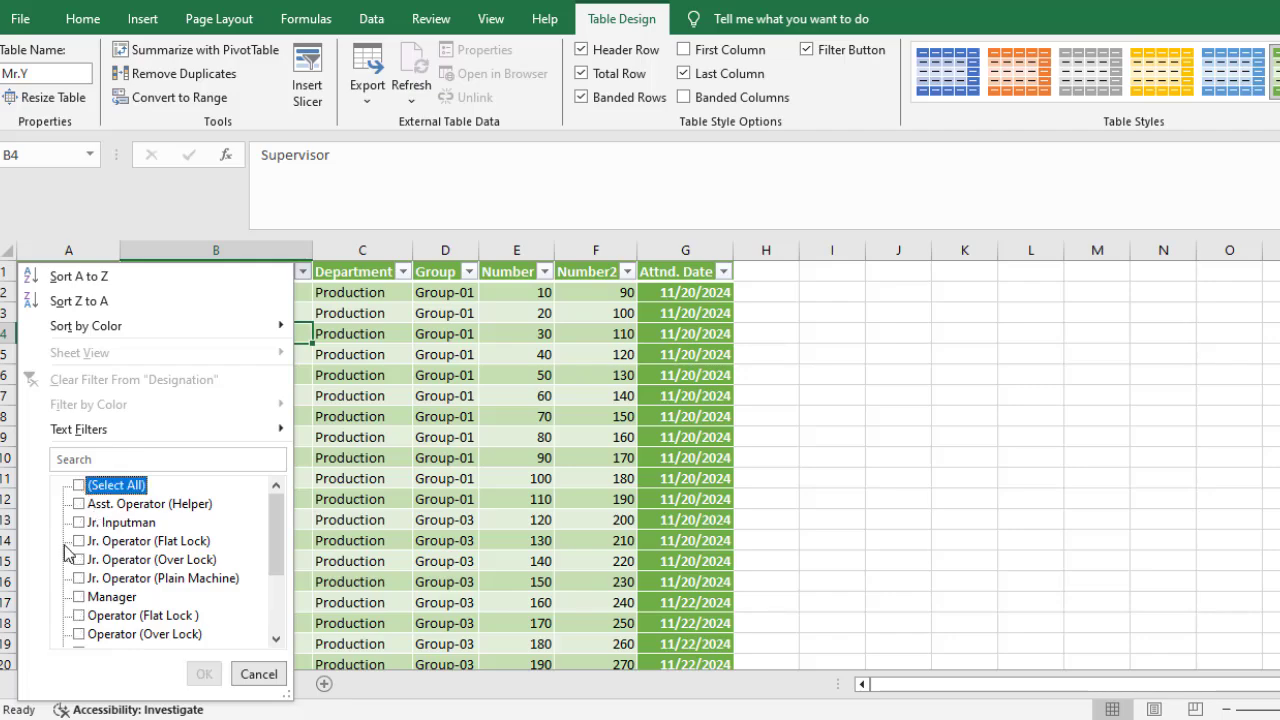
left_click(79, 597)
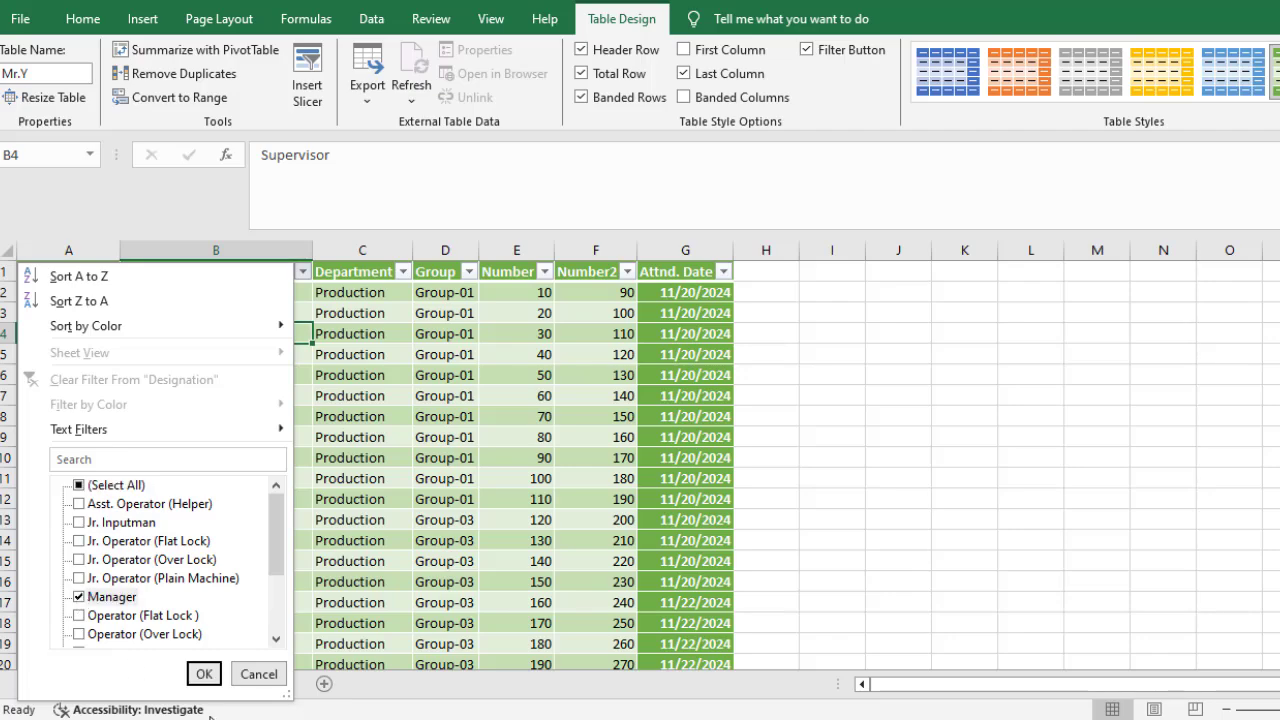
left_click(205, 674)
left_click(194, 354)
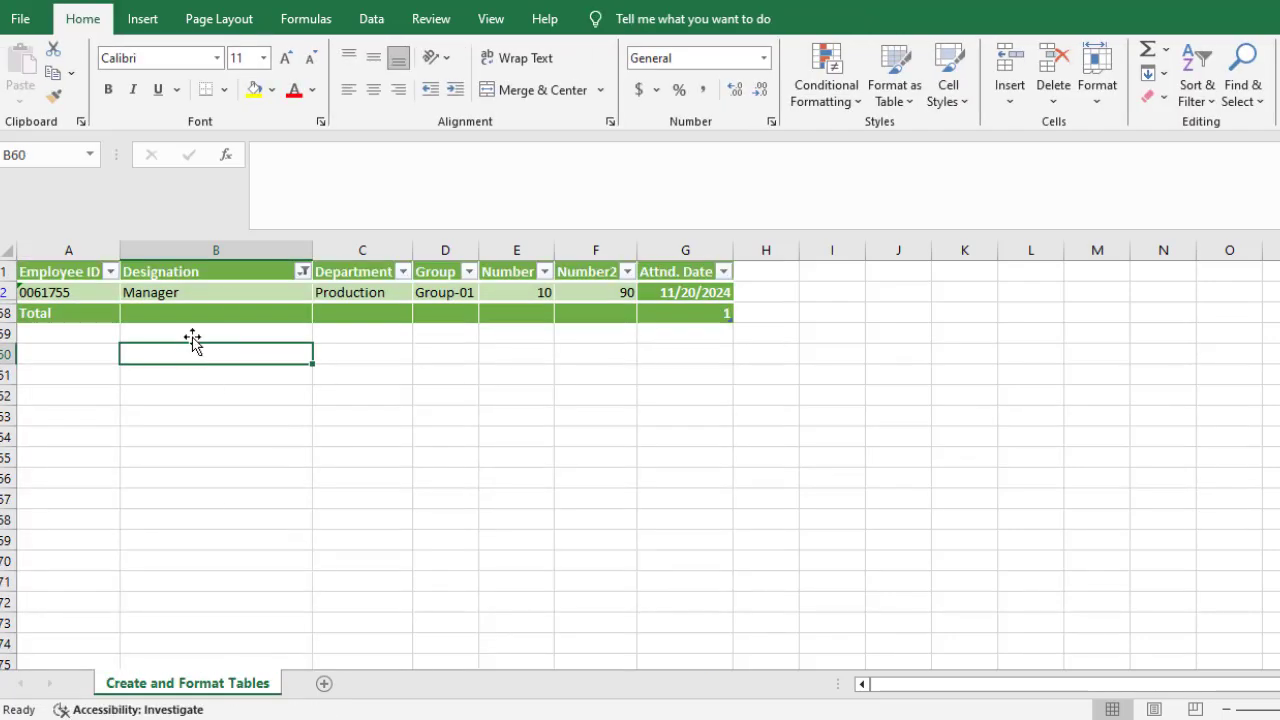
Step: Change the Designation filter to show only Asst. Operator (Helper) rows instead of Manager
left_click(224, 291)
left_click(303, 272)
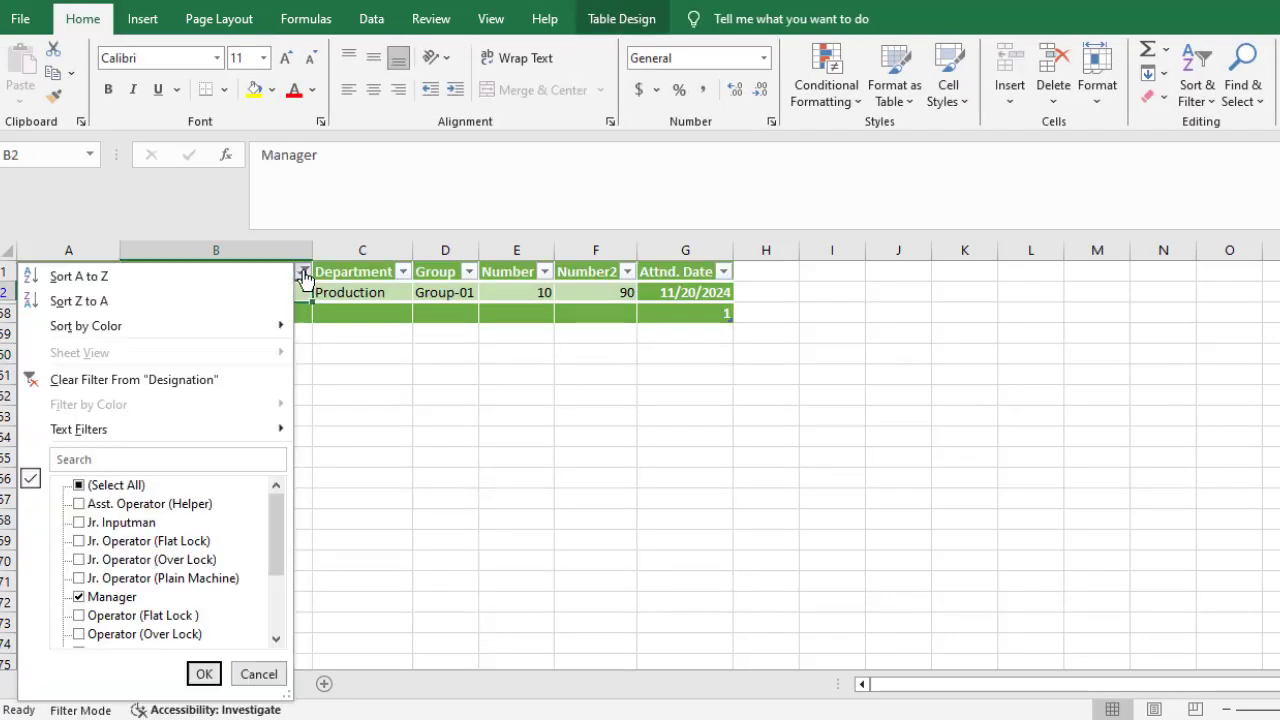
left_click(79, 597)
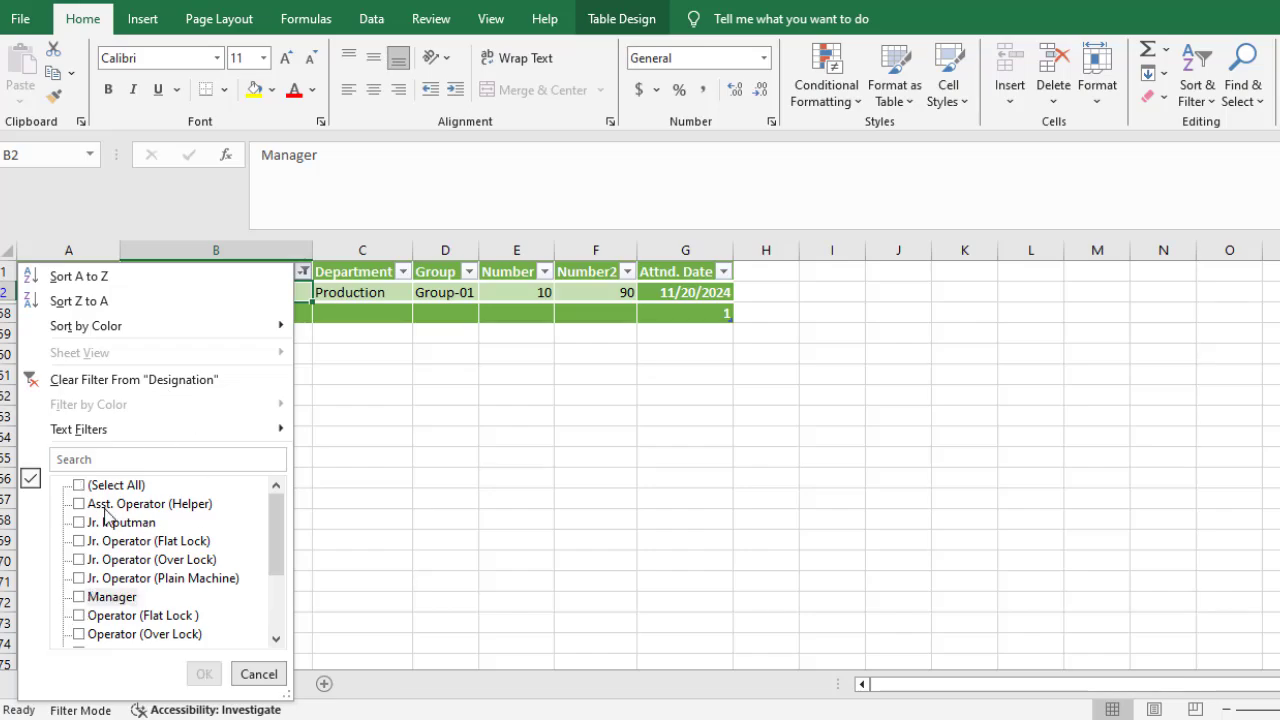
left_click(80, 504)
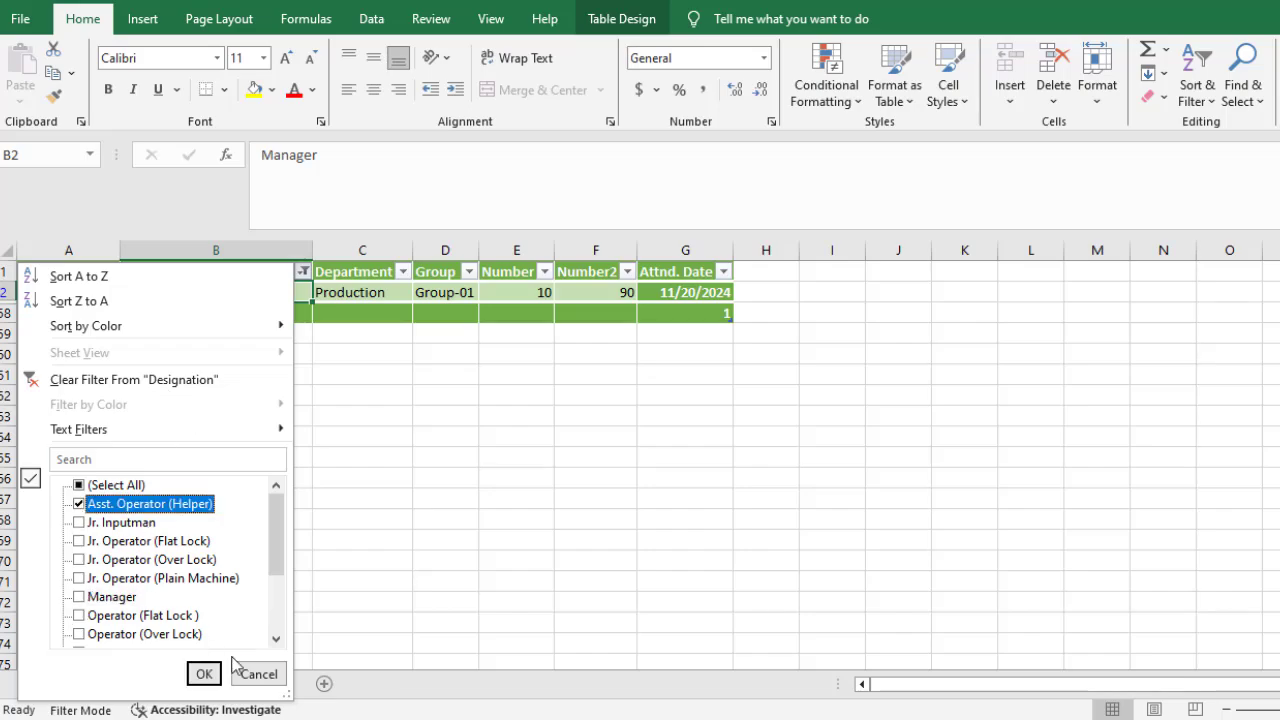
left_click(204, 674)
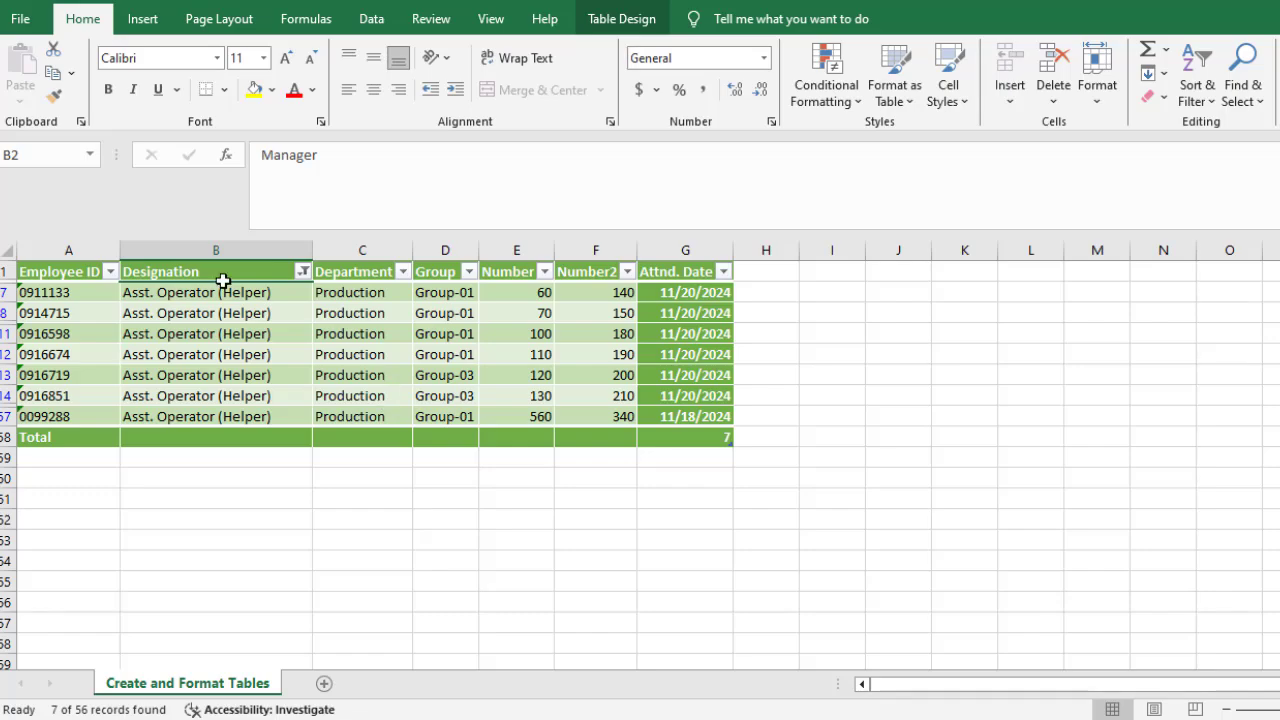
Step: Set the total row to Sum for both the Number and Number2 columns of the filtered table
left_click(205, 312)
left_click_drag(200, 296, 198, 406)
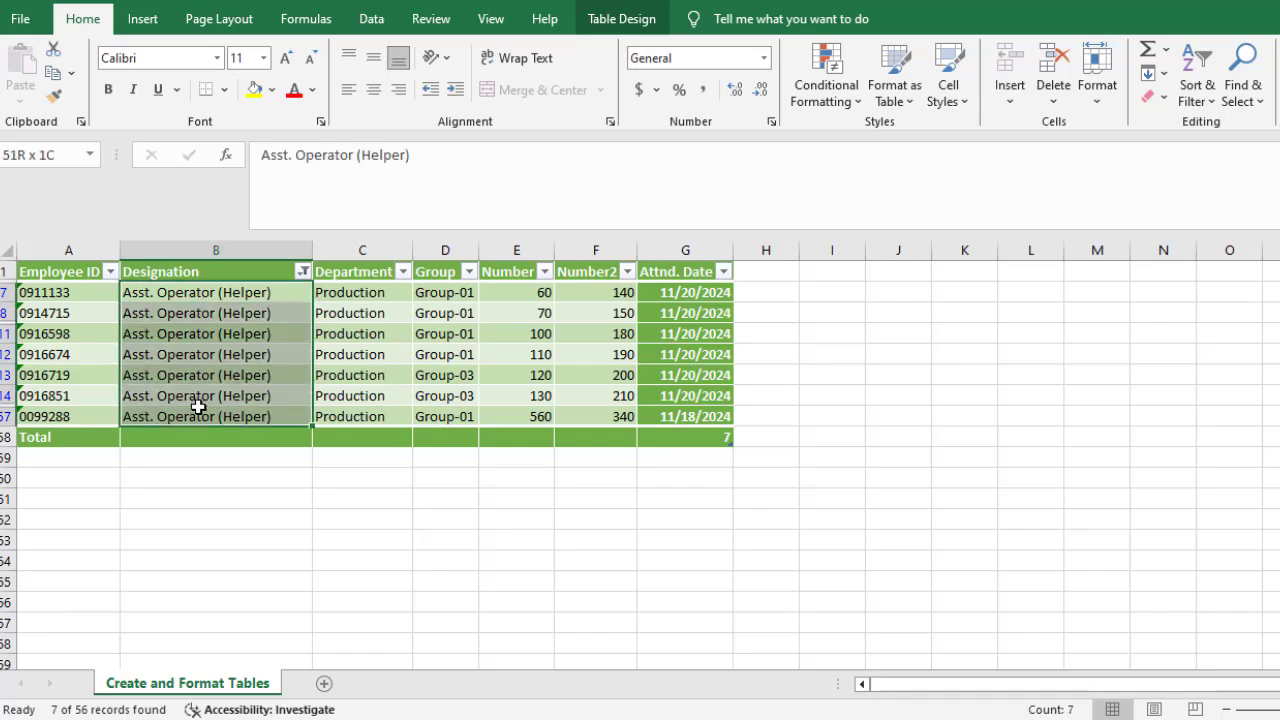
left_click(516, 436)
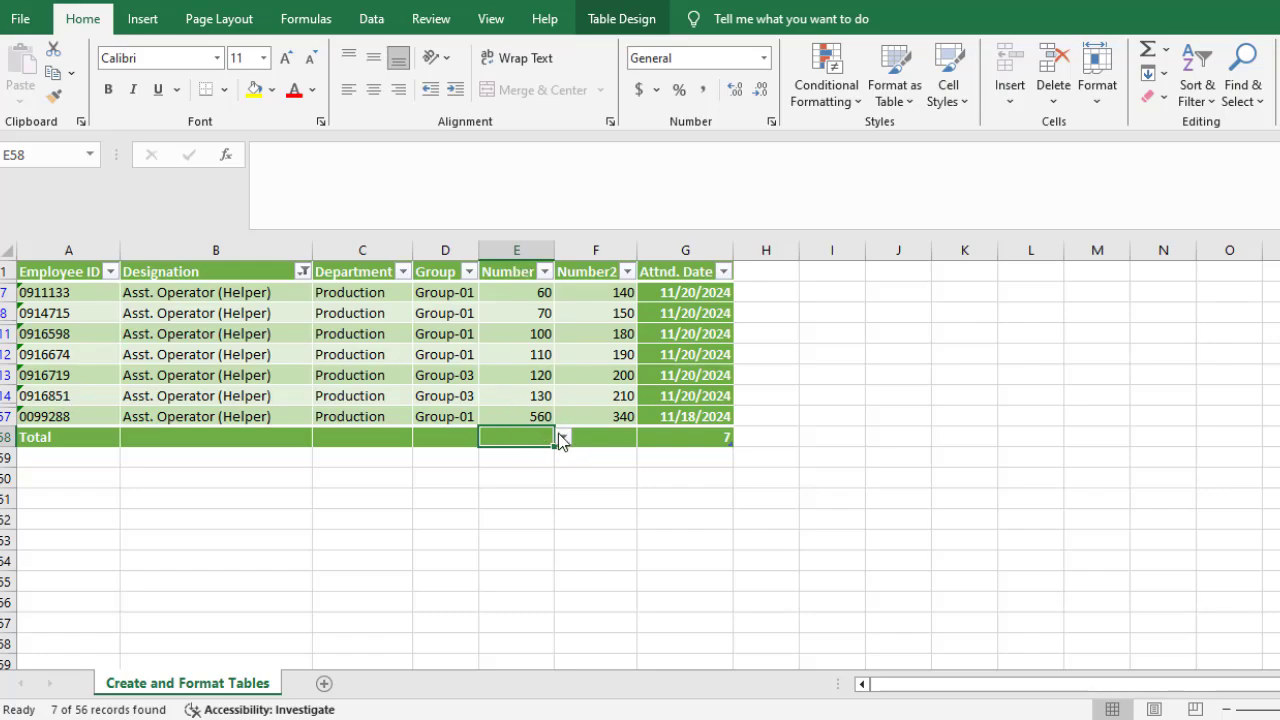
left_click(563, 438)
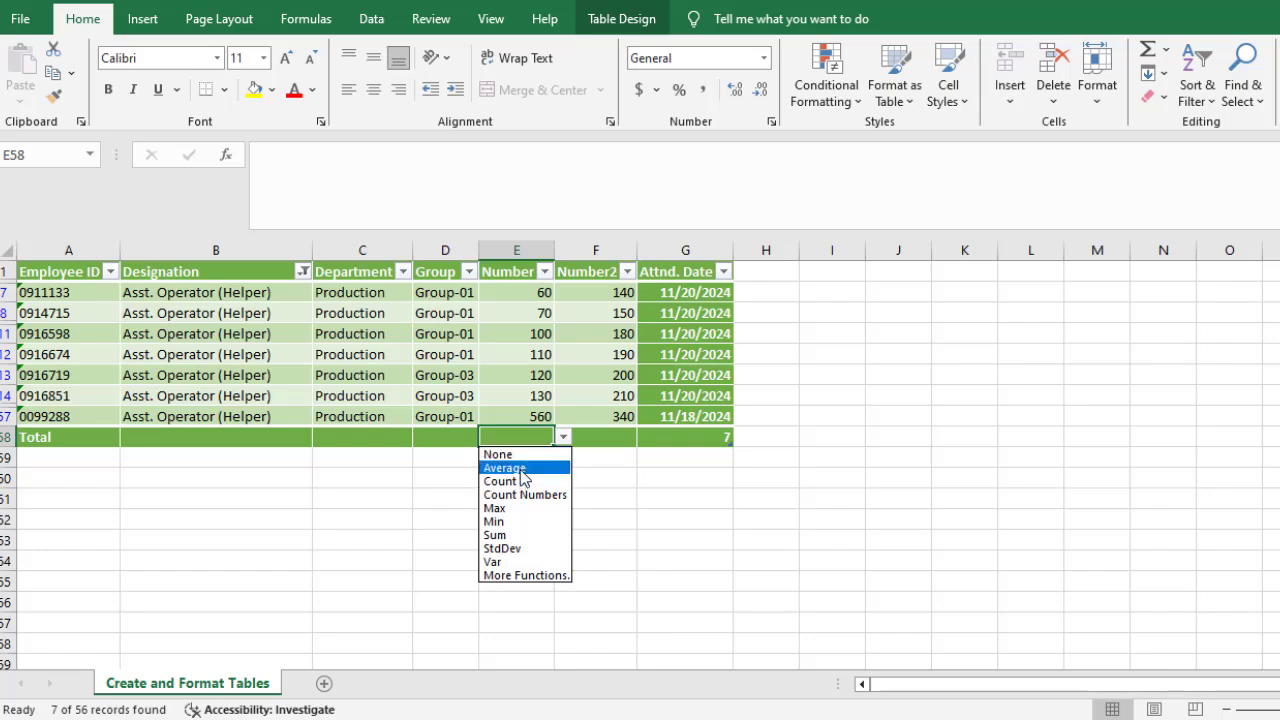
left_click(497, 536)
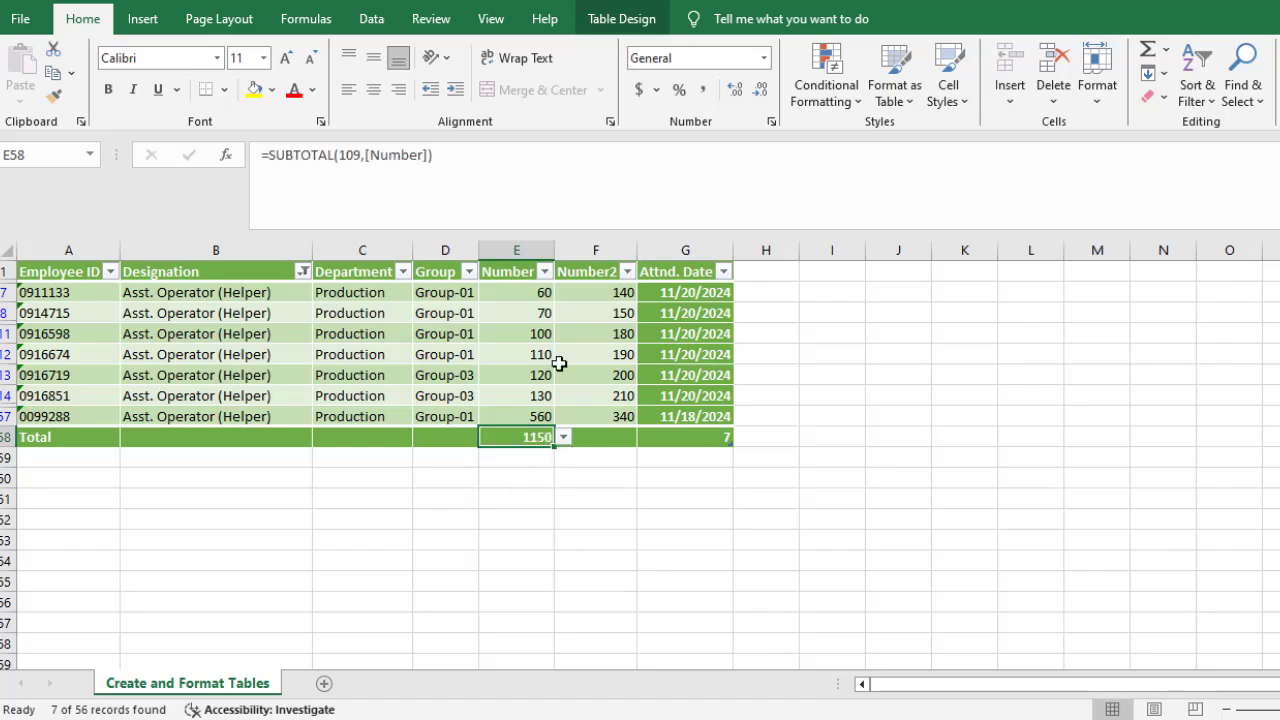
left_click_drag(536, 287, 510, 420)
left_click(618, 439)
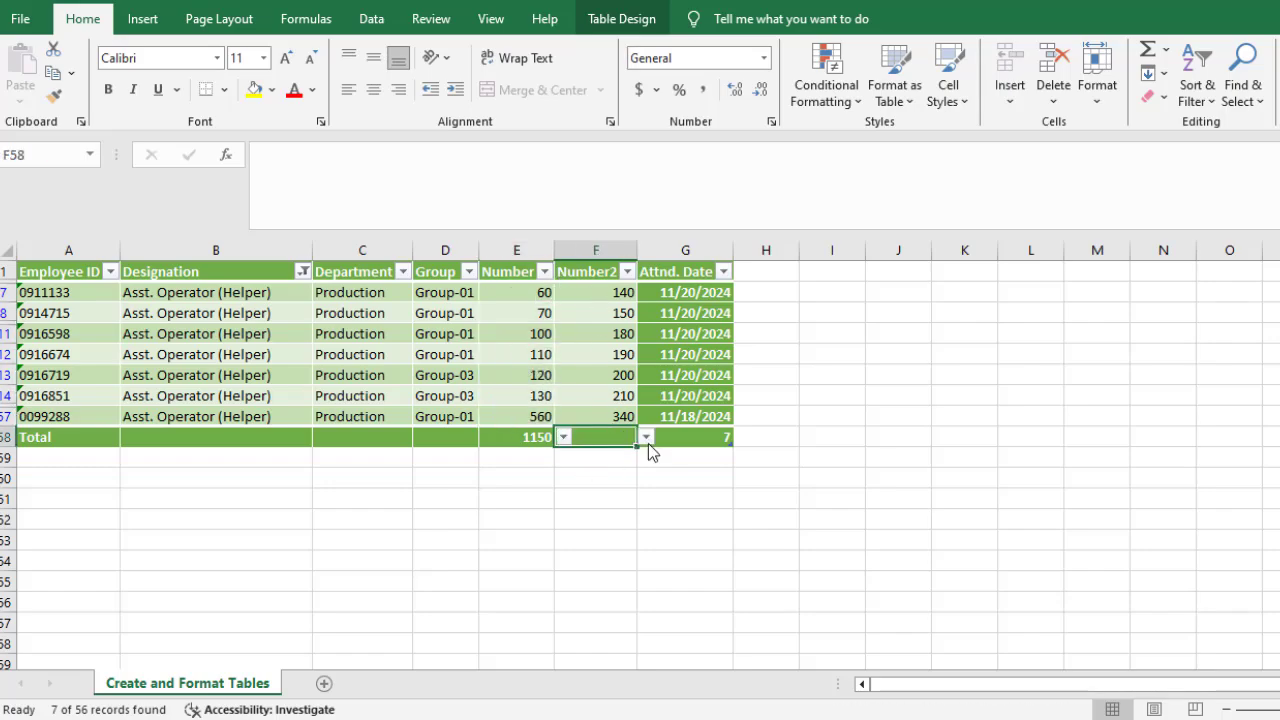
left_click(645, 438)
left_click(586, 536)
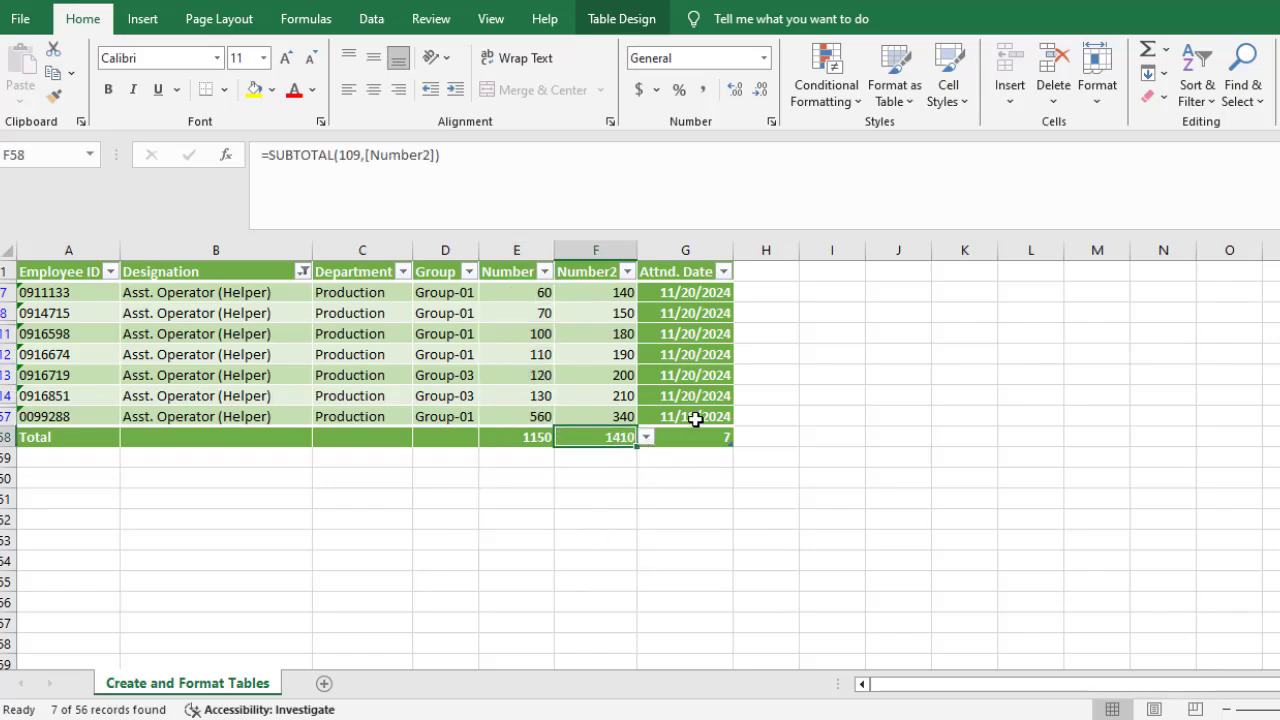
left_click_drag(624, 298, 597, 420)
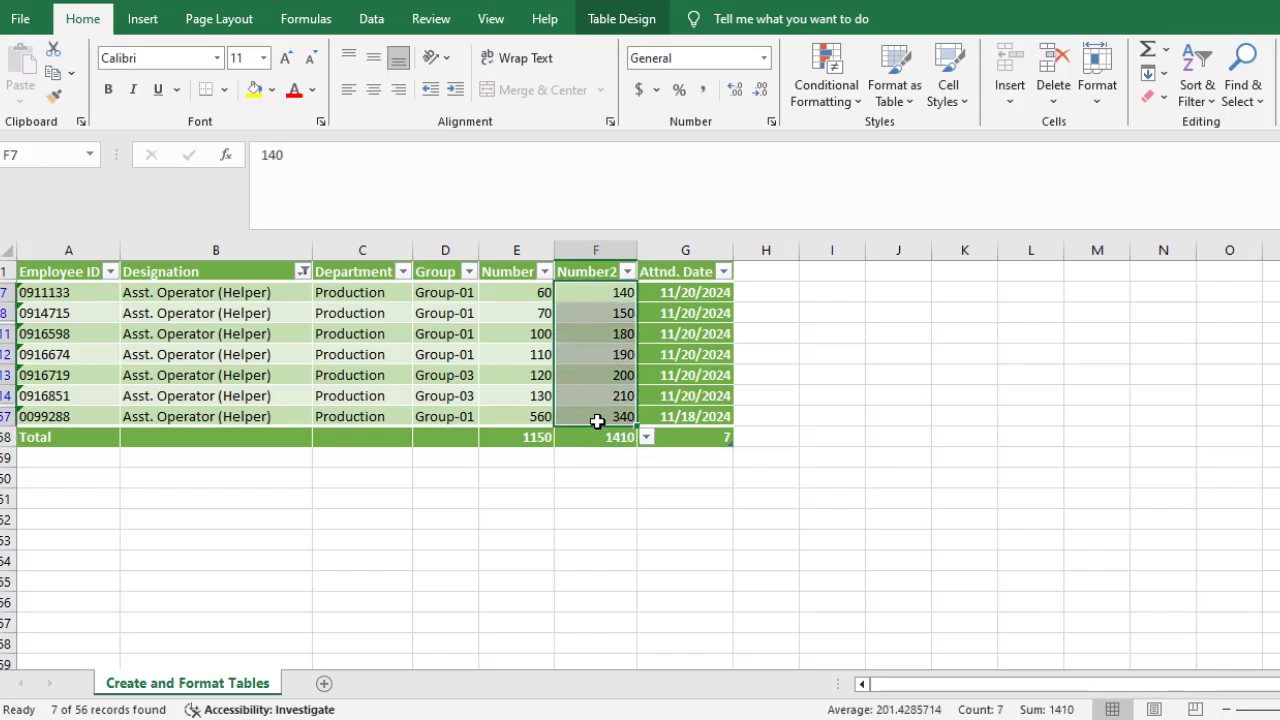
Step: Change the total row function to Average for the Number and Number2 columns
left_click(533, 437)
left_click(564, 438)
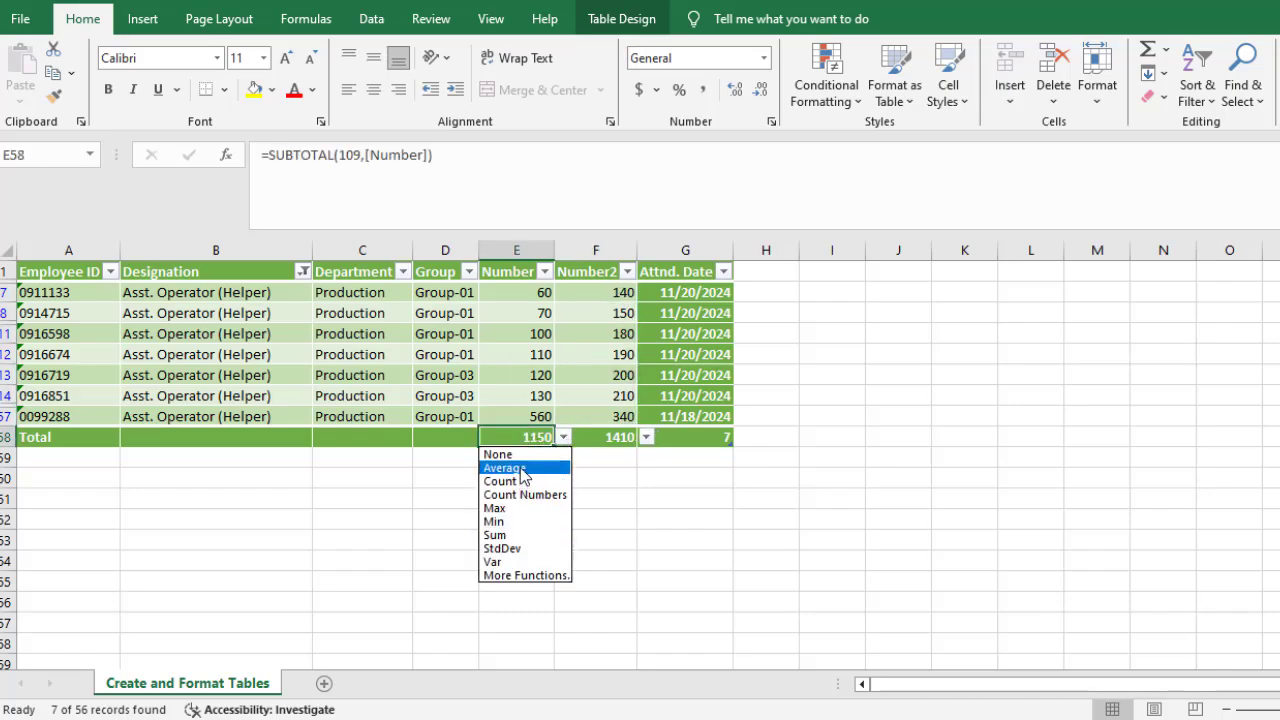
left_click(520, 468)
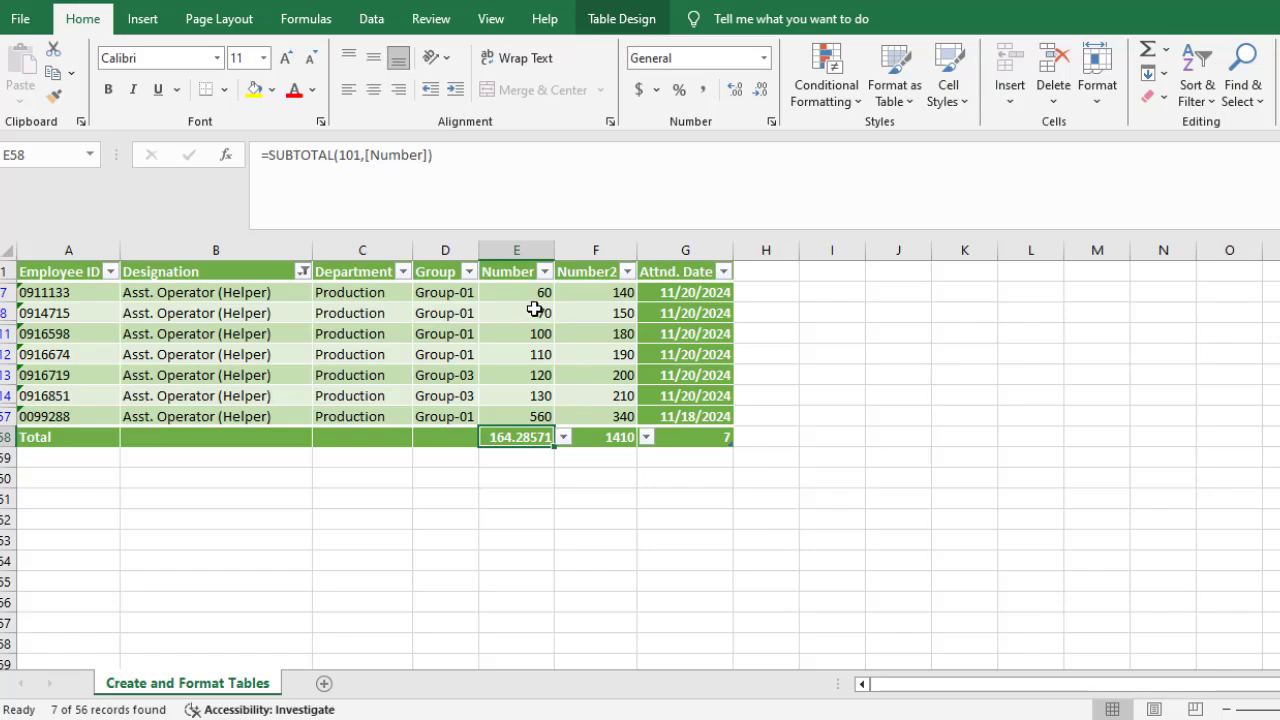
left_click(646, 441)
left_click(623, 437)
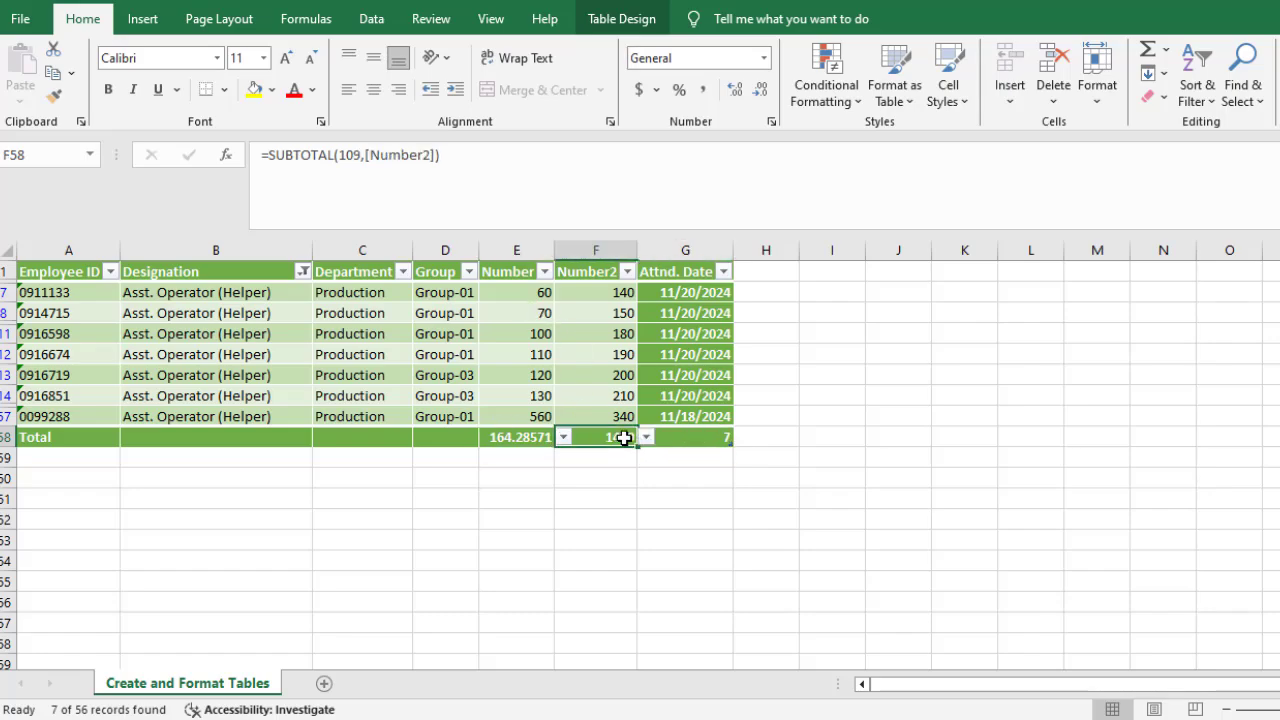
left_click(646, 437)
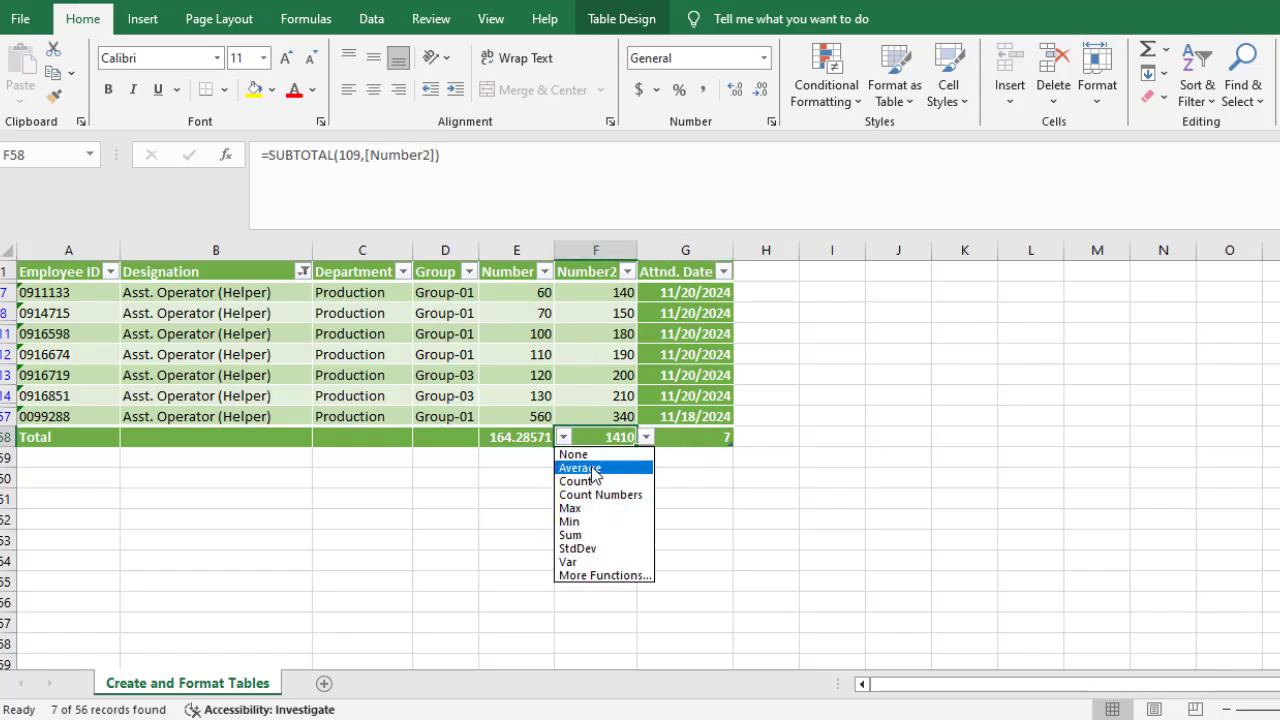
left_click(594, 468)
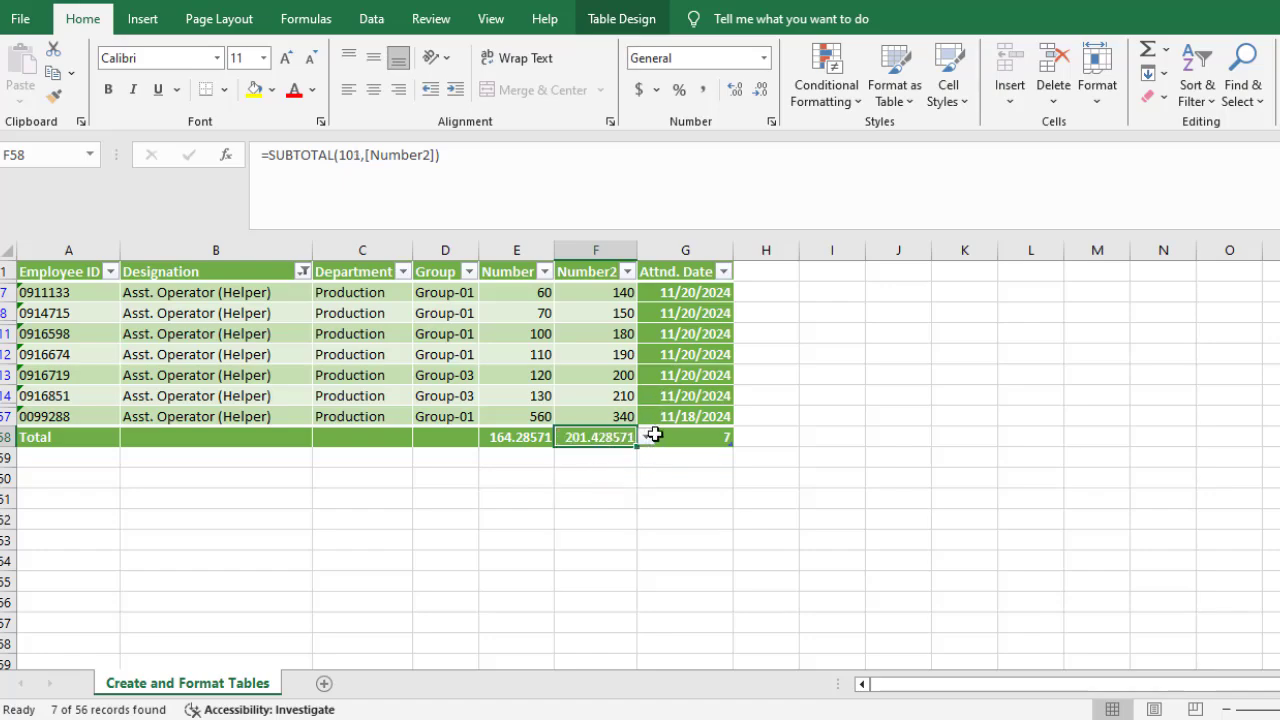
Step: Switch the total row calculation to Max for the Number2 and Number columns
left_click(646, 437)
left_click(619, 437)
left_click(646, 437)
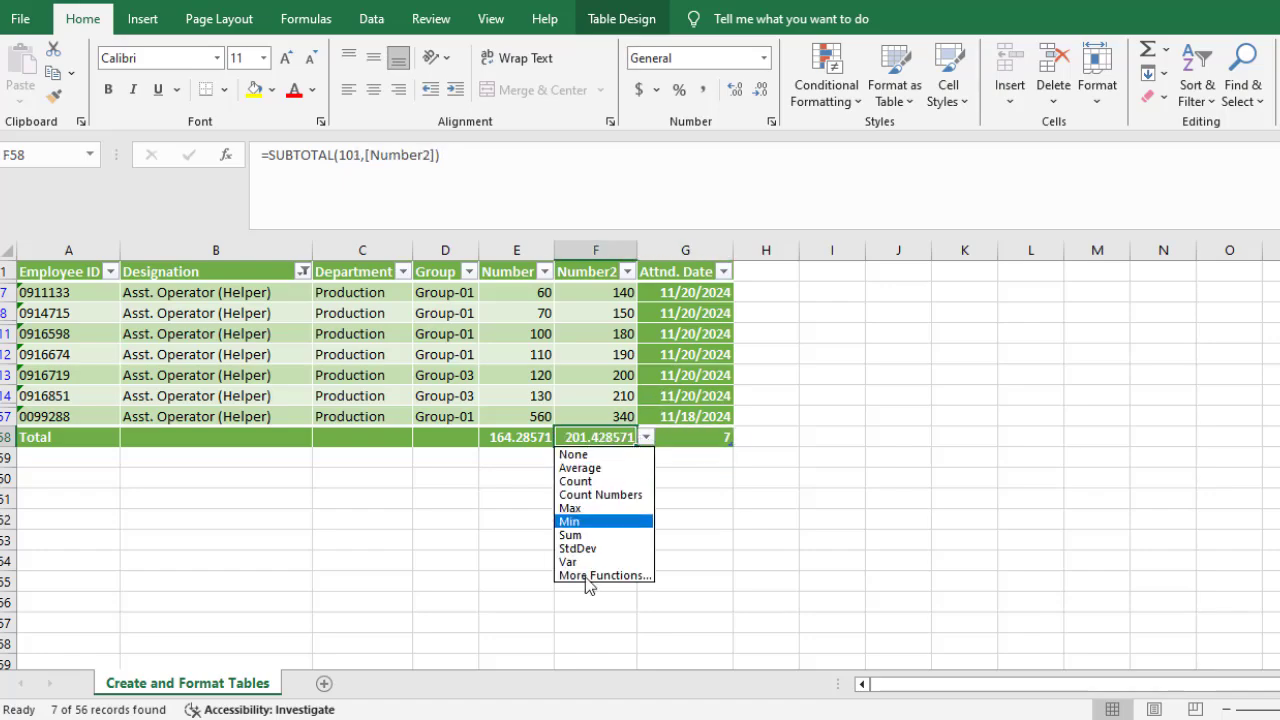
left_click(570, 508)
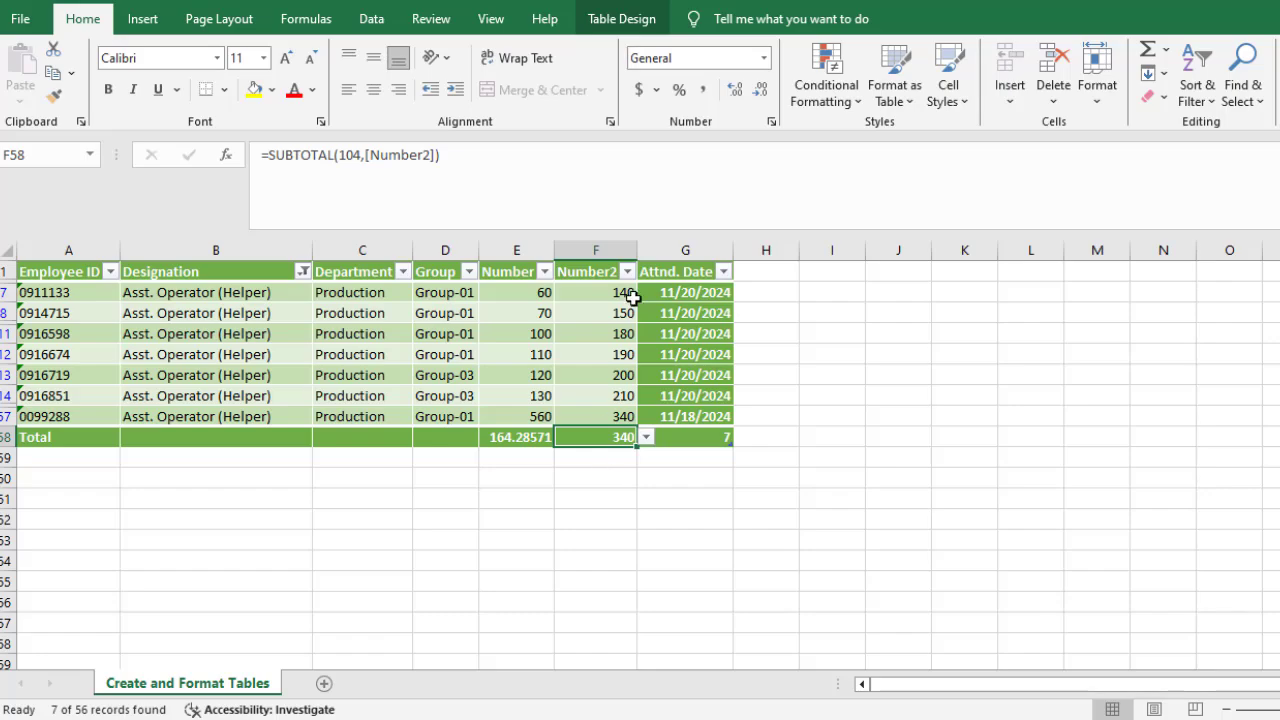
left_click(617, 412)
left_click(527, 440)
left_click(565, 438)
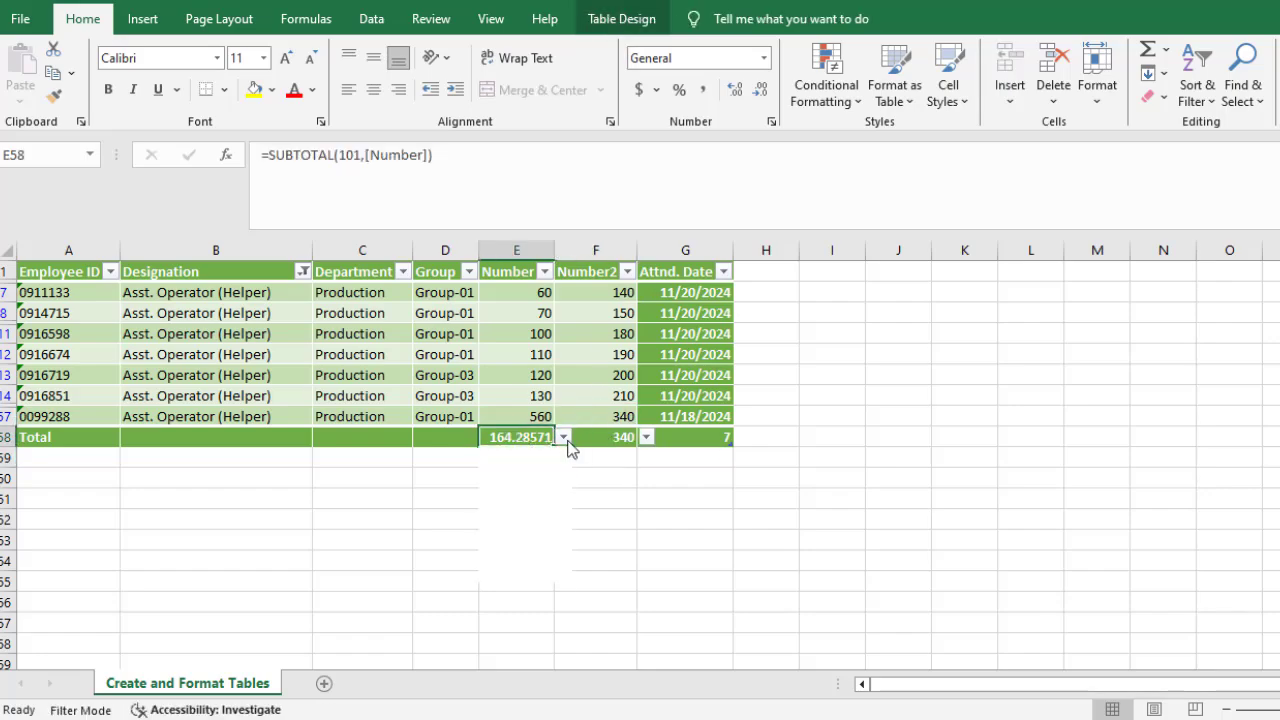
left_click(505, 508)
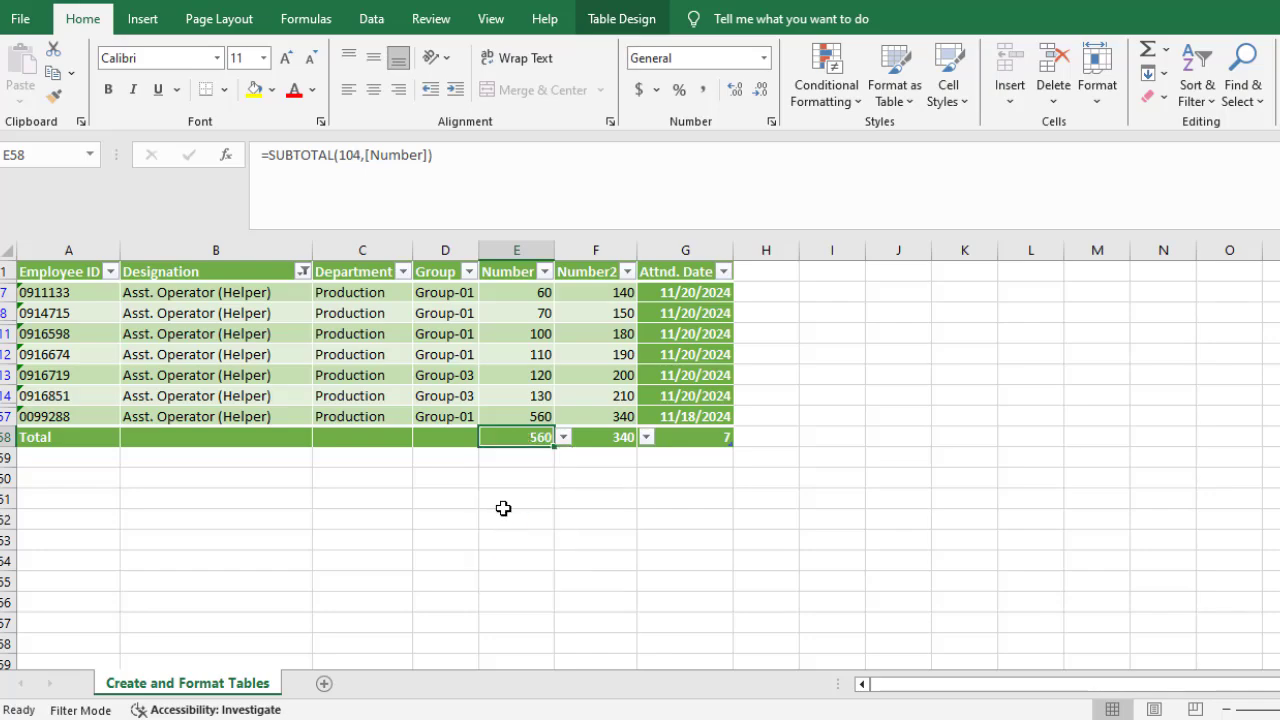
Step: Clear the filter from the Designation column
left_click(126, 540)
left_click(94, 357)
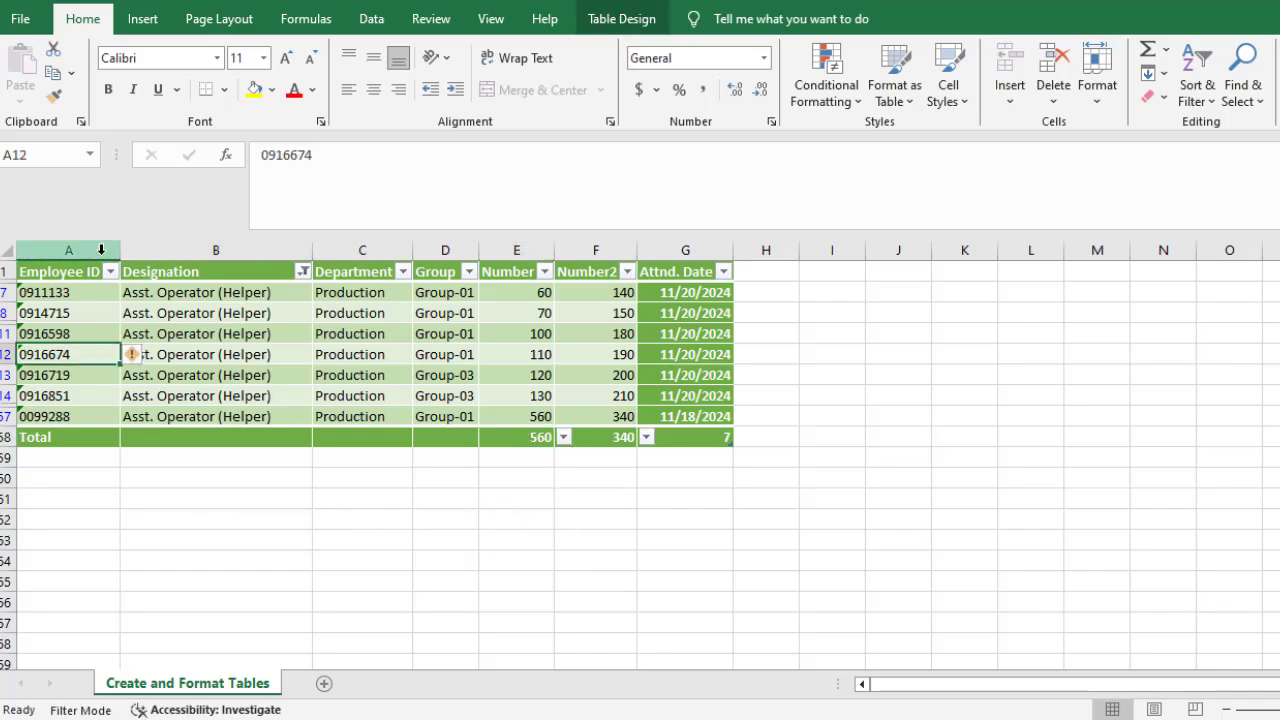
left_click(110, 272)
left_click(306, 674)
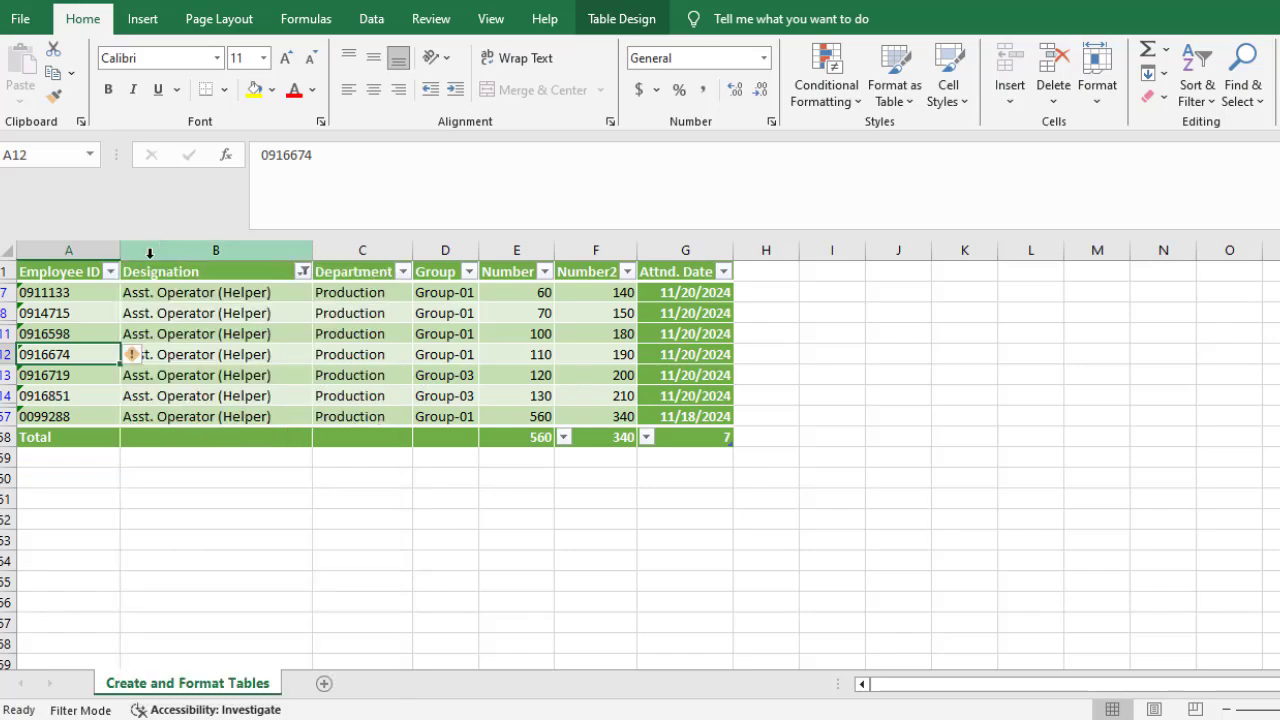
left_click(303, 272)
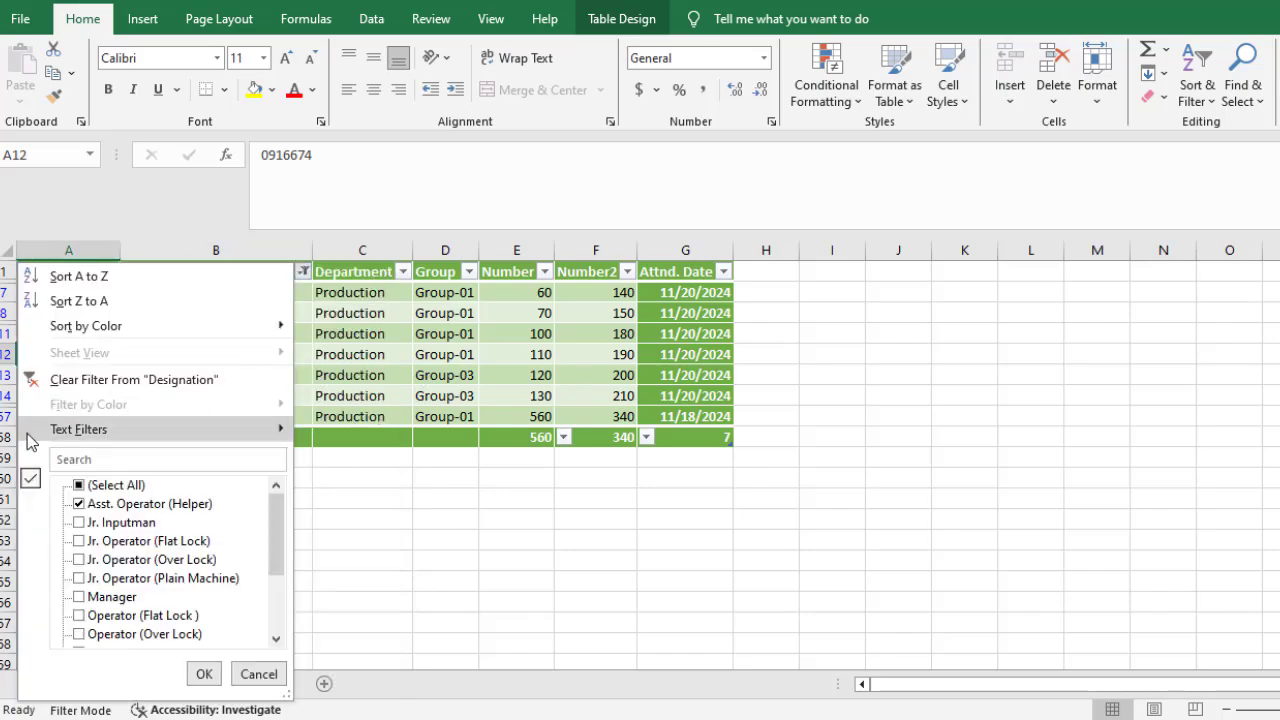
left_click(87, 380)
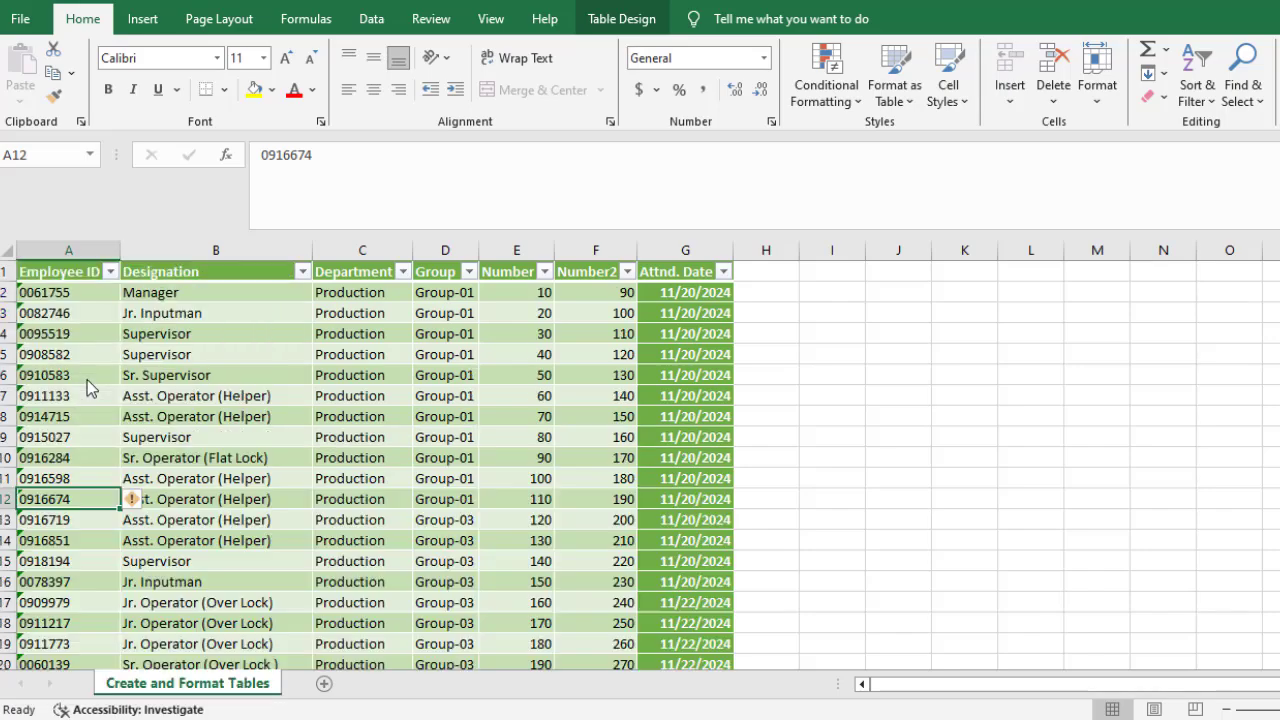
Step: Look through the unfiltered table rows, checking the order of the designations
scroll(220, 345, "down", 5)
scroll(218, 479, "up", 1)
scroll(218, 479, "up", 4)
left_click(222, 376)
left_click(220, 296)
scroll(180, 524, "down", 1)
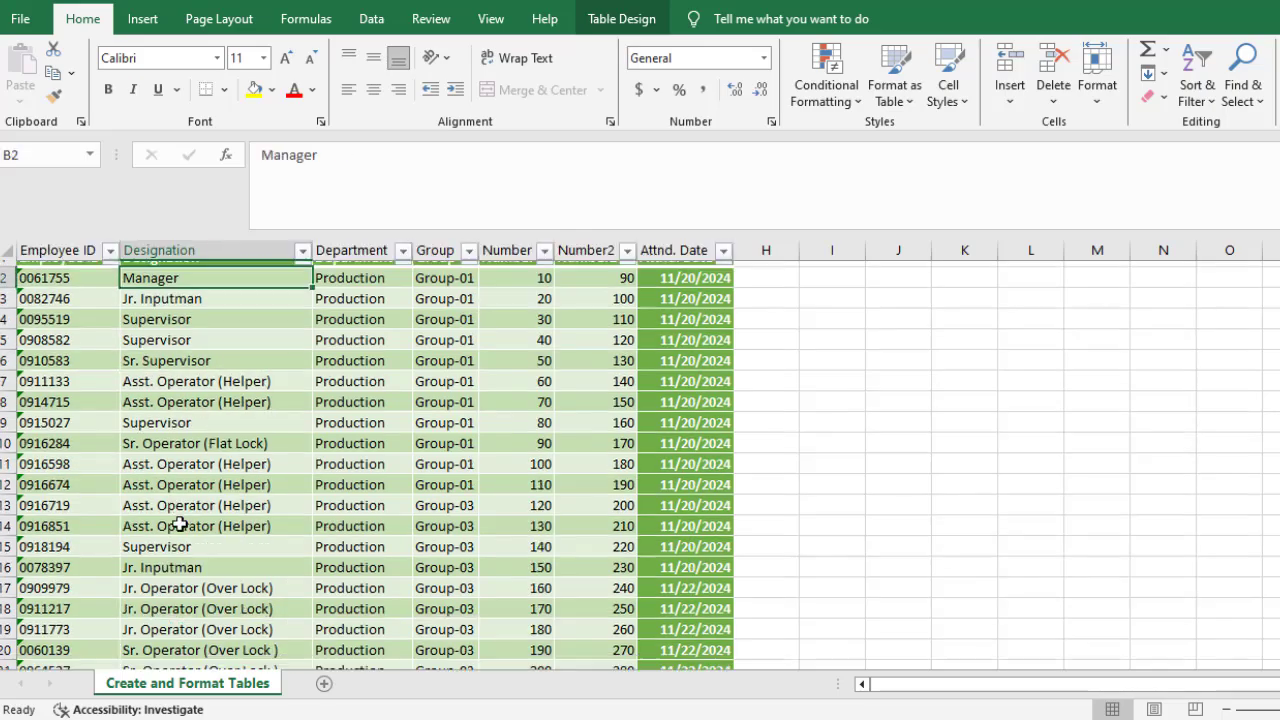
scroll(194, 480, "up", 1)
scroll(250, 400, "down", 1)
scroll(243, 417, "up", 1)
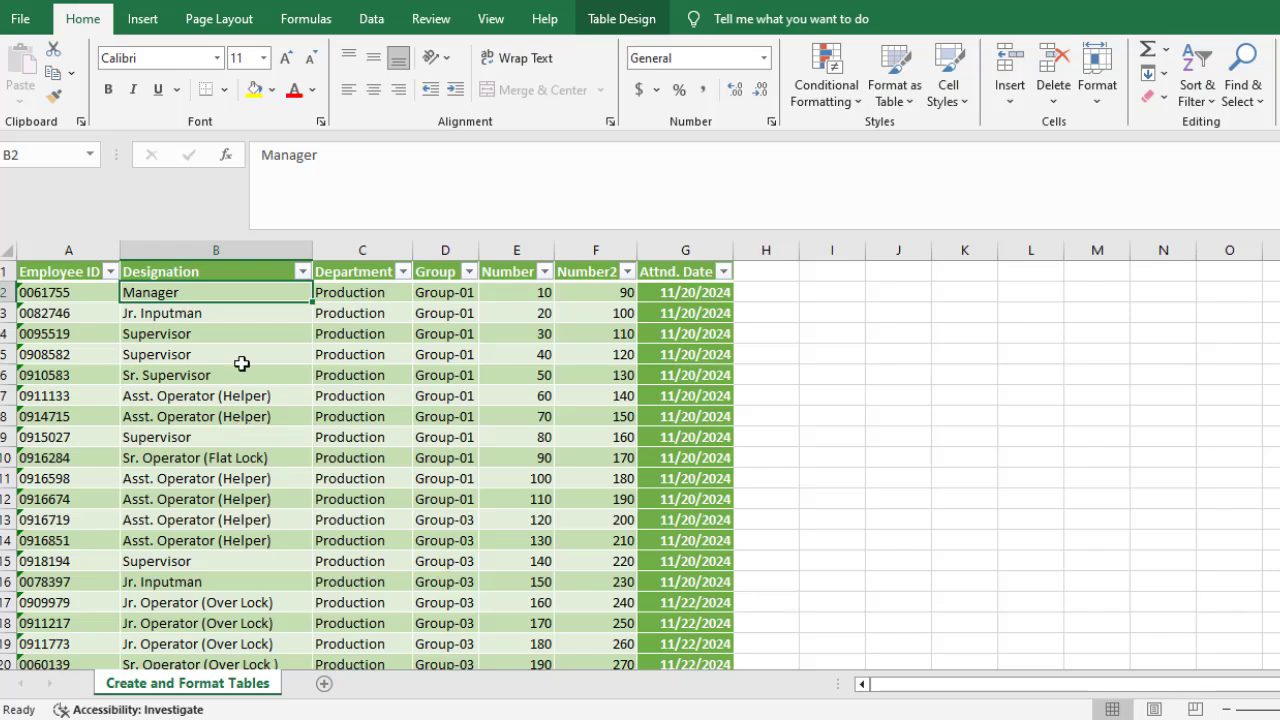
Step: Sort the table by the Designation column from A to Z
left_click(259, 316)
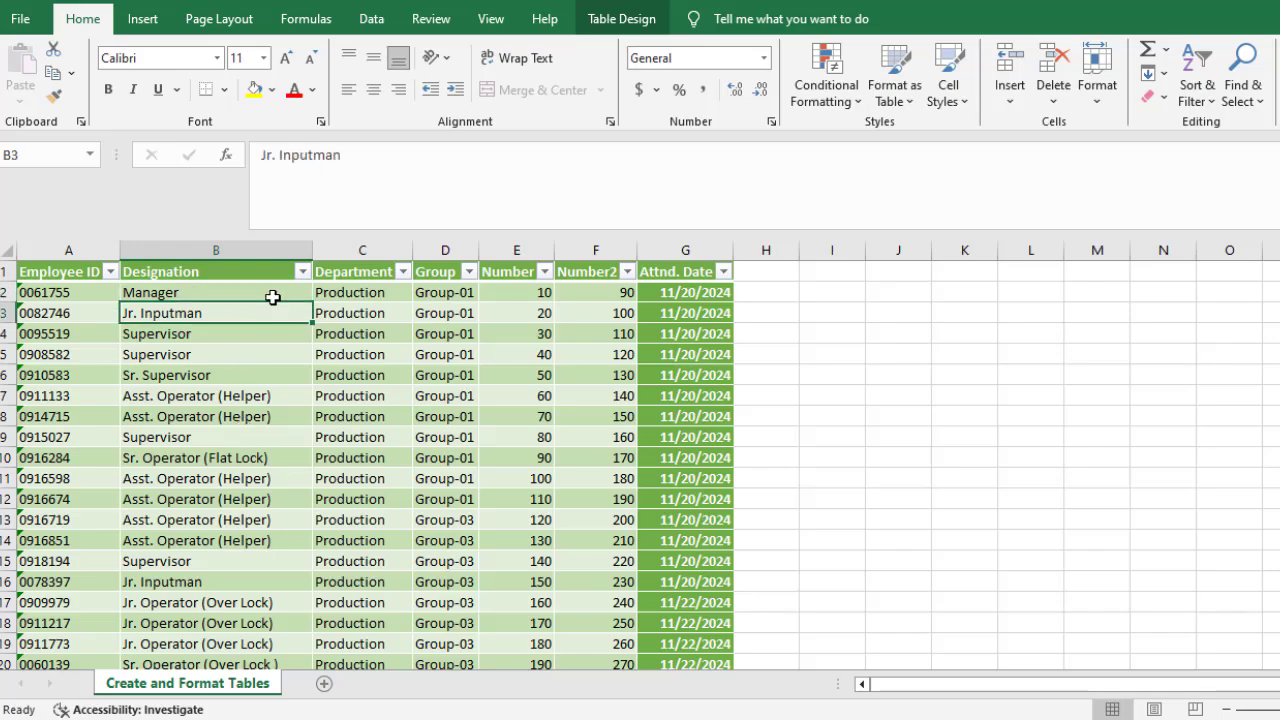
left_click(255, 334)
left_click(251, 352)
left_click(302, 272)
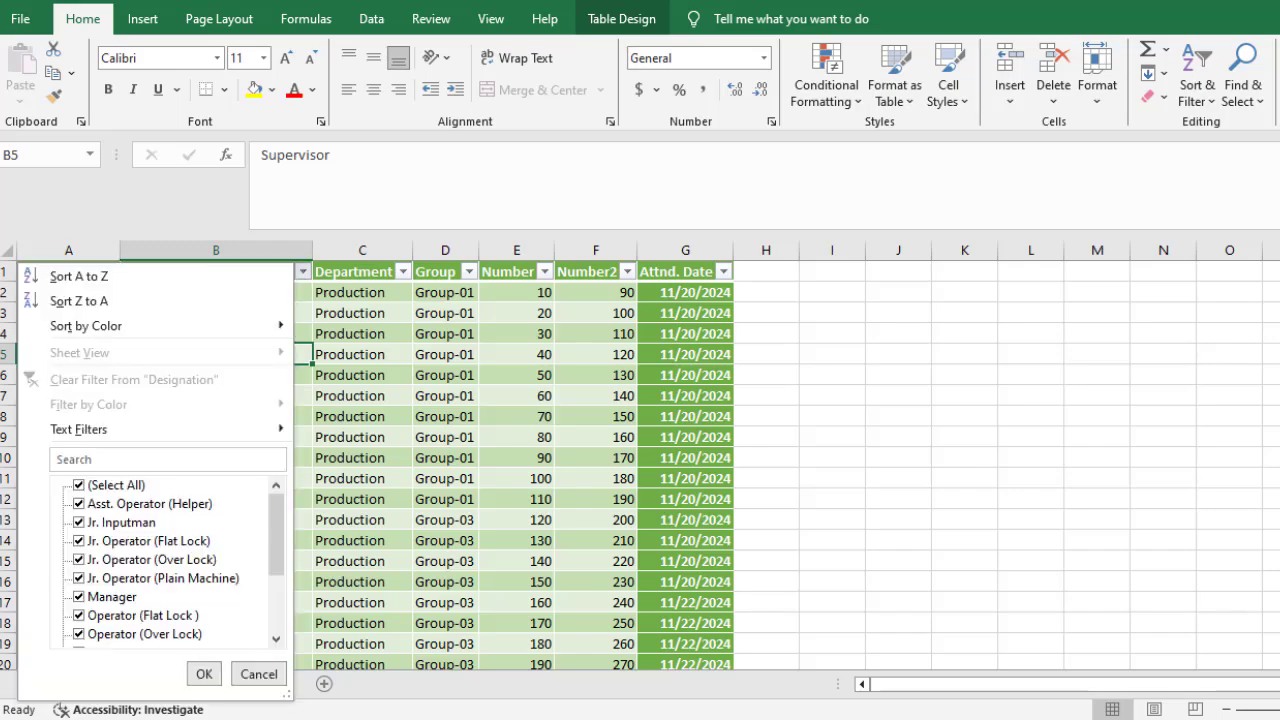
left_click(64, 277)
left_click(122, 307)
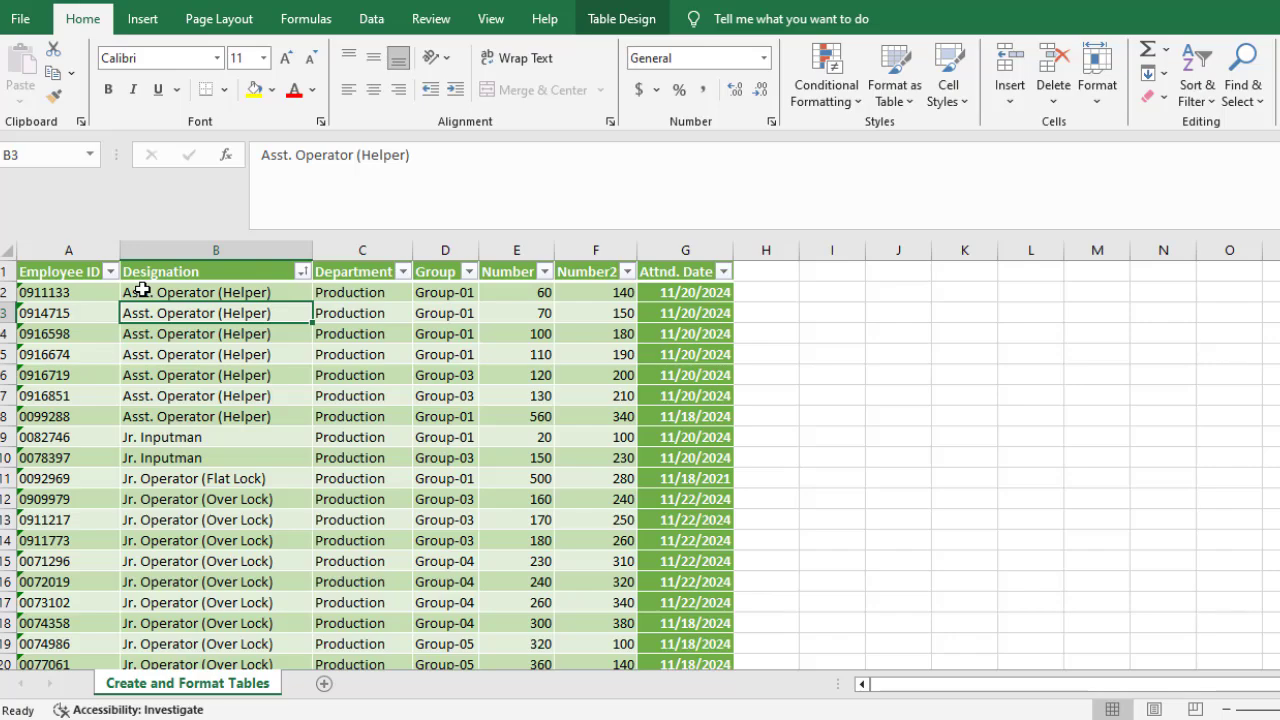
Step: Examine the grouping of the sorted designations from the first row down to the total row
left_click_drag(143, 289, 137, 394)
left_click_drag(163, 289, 159, 395)
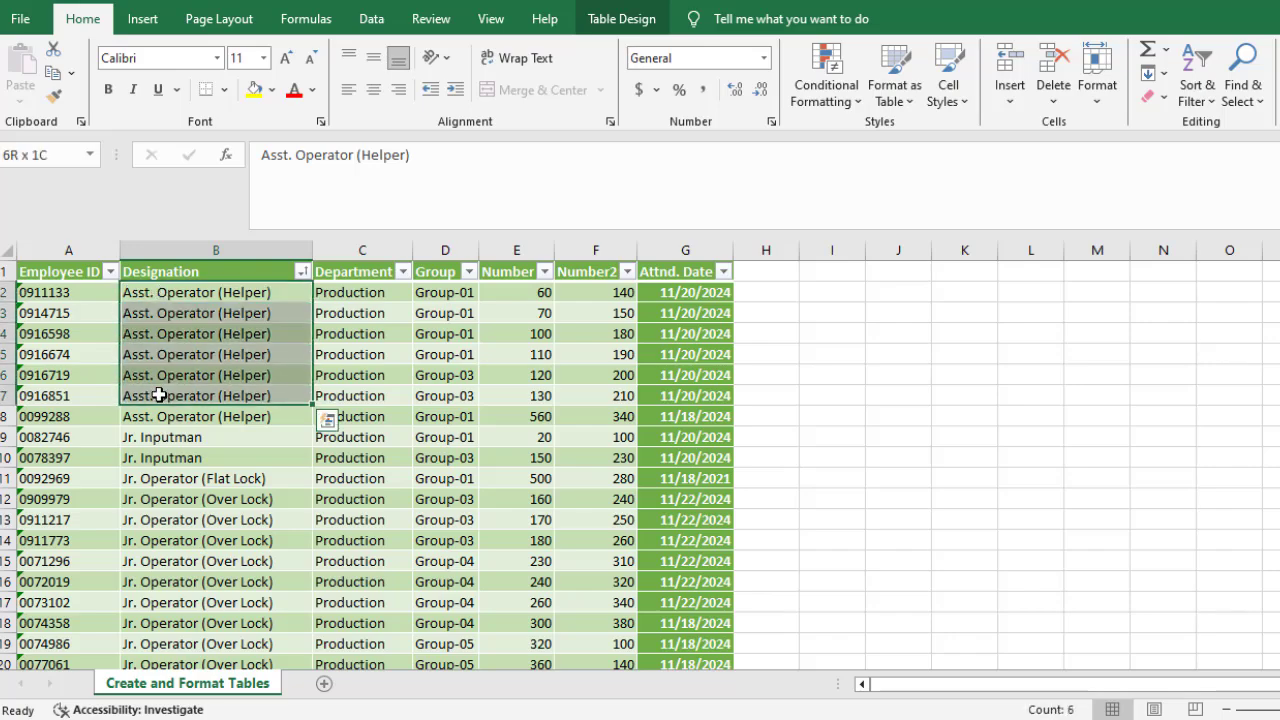
left_click(150, 437)
scroll(152, 480, "down", 8)
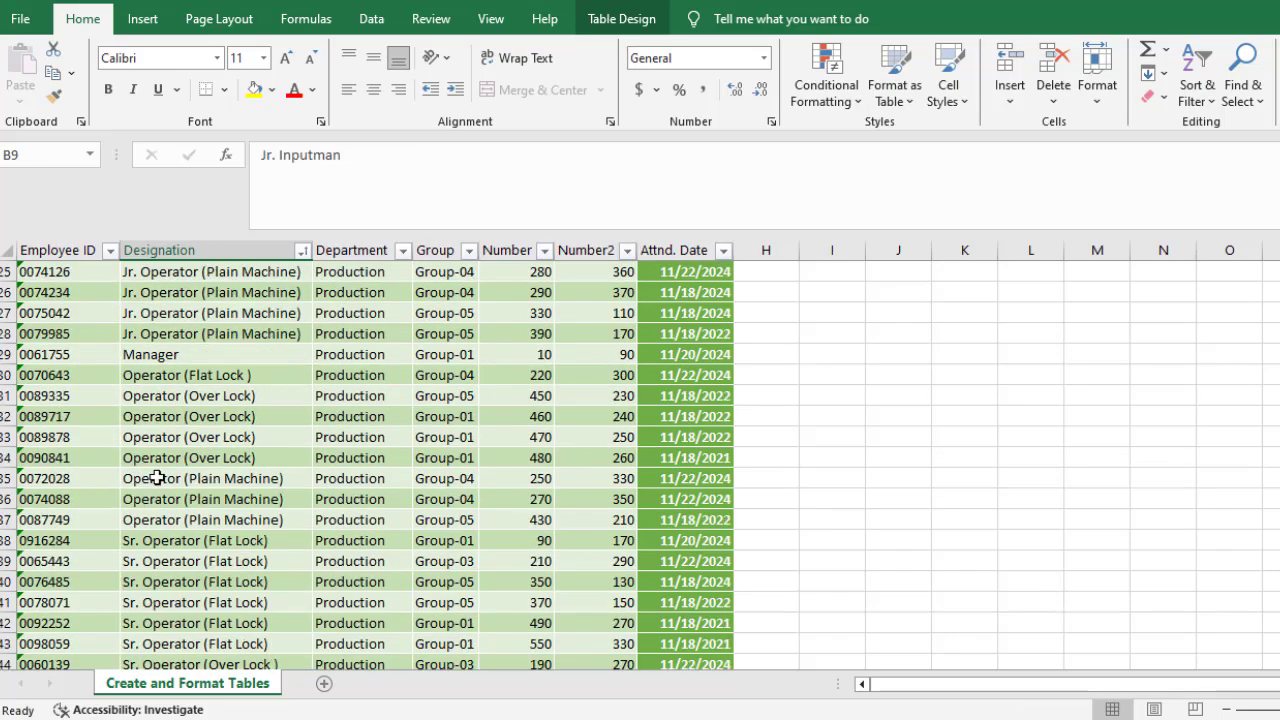
scroll(155, 561, "down", 5)
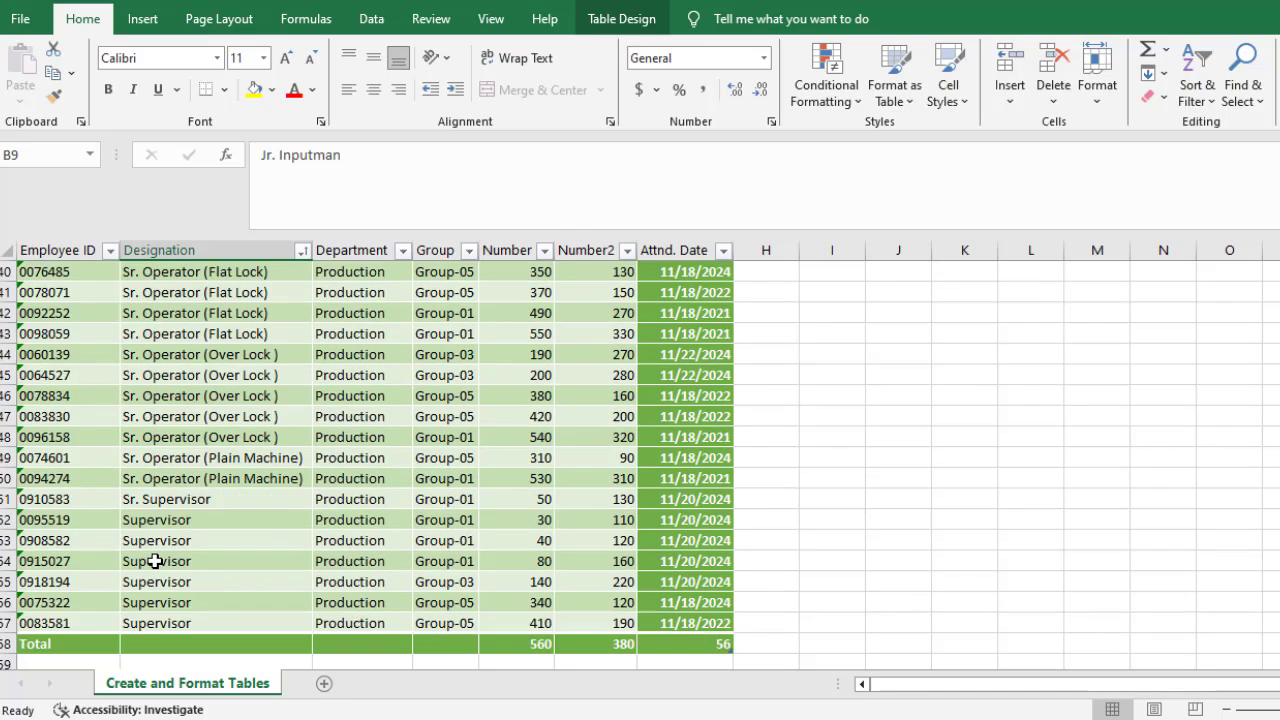
scroll(212, 510, "up", 13)
left_click(190, 352)
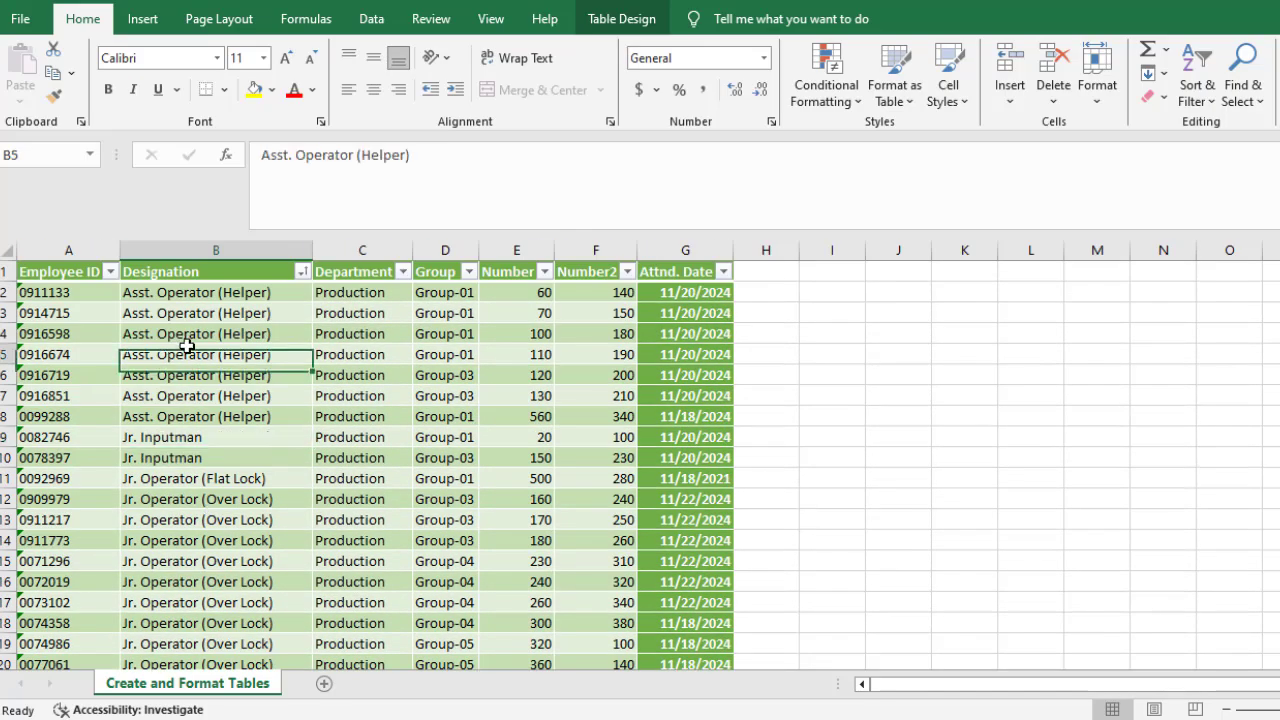
Step: Sort the table by Employee ID from A to Z and check the ID order down to the total row
left_click(110, 272)
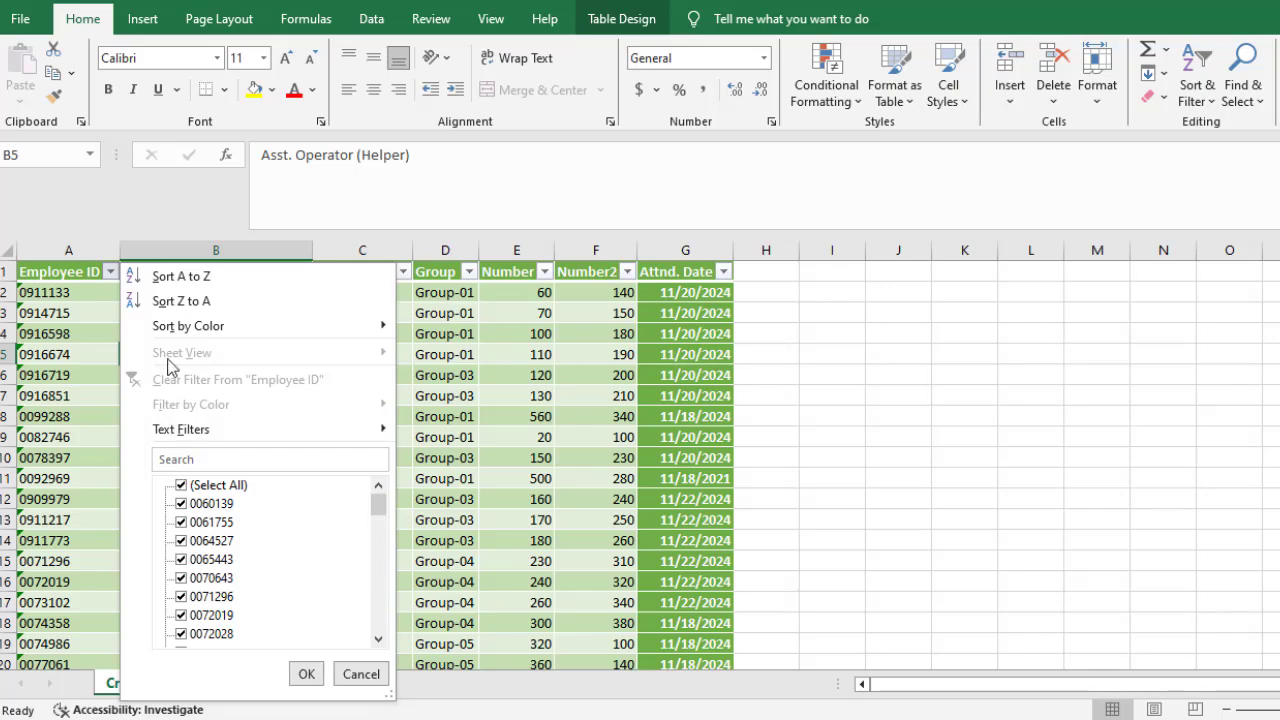
left_click(159, 280)
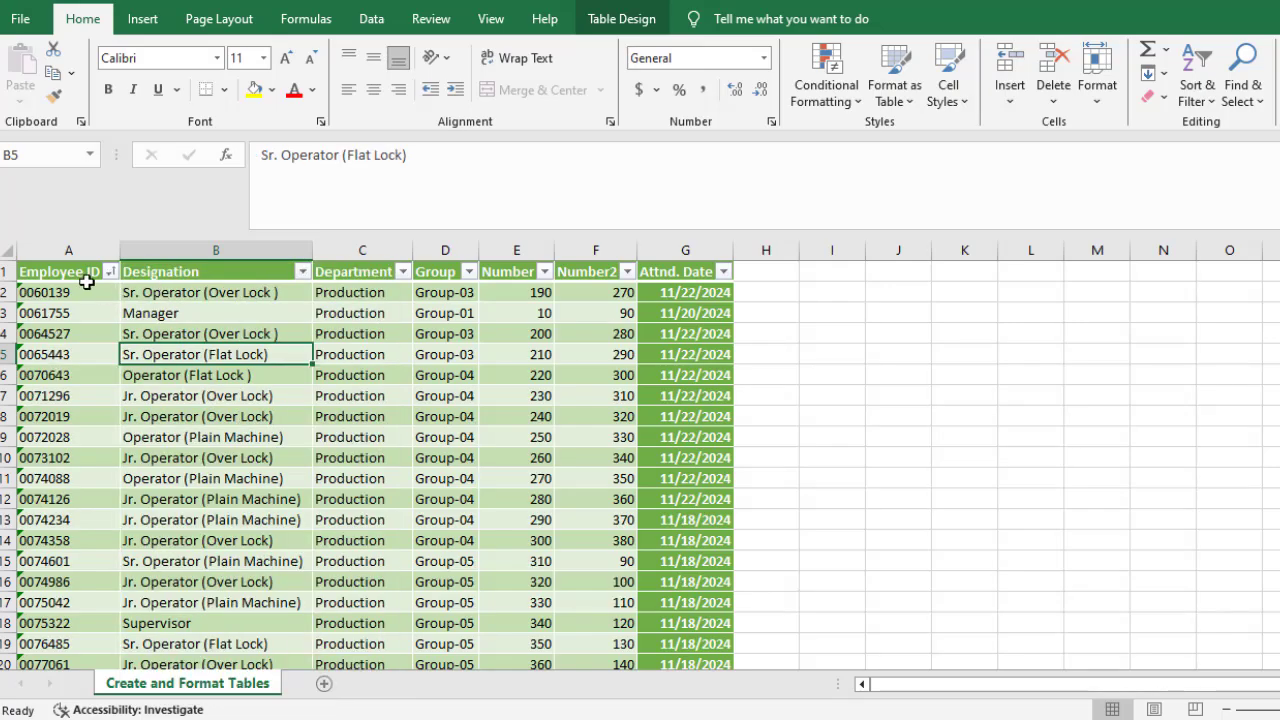
left_click_drag(75, 294, 60, 490)
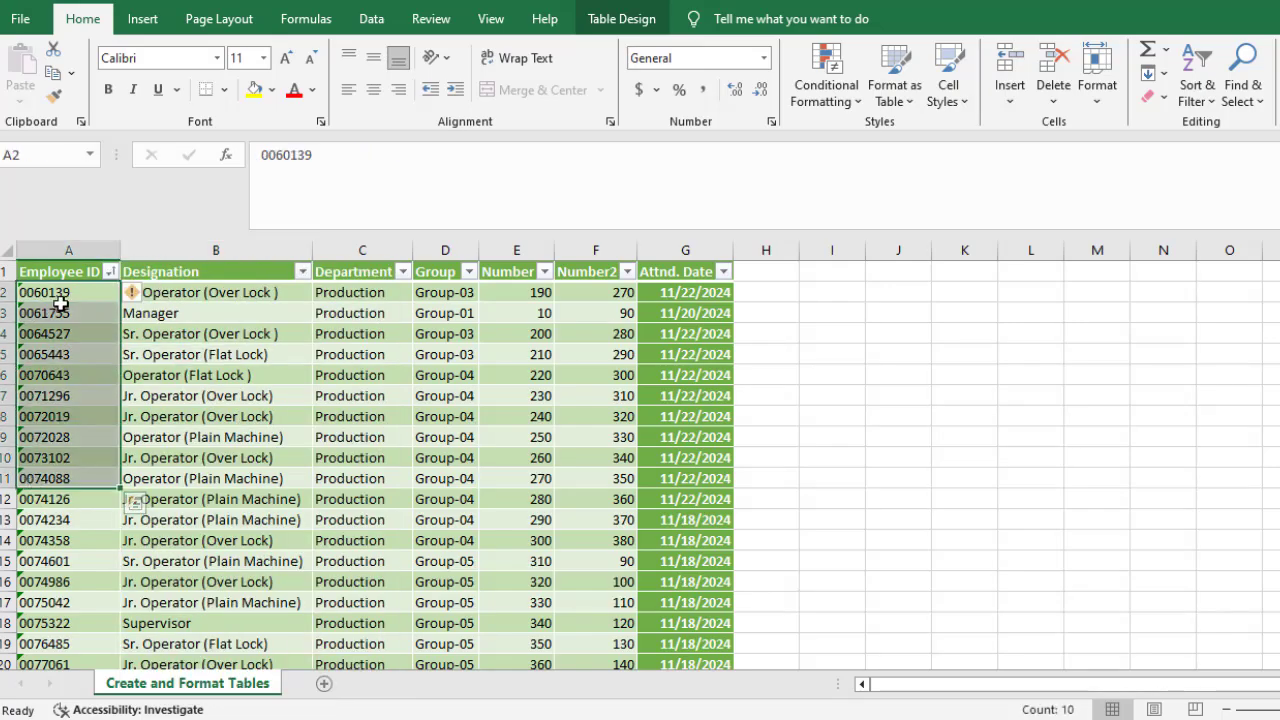
left_click(55, 354)
left_click_drag(63, 294, 49, 471)
scroll(47, 494, "down", 6)
scroll(48, 494, "down", 15)
scroll(71, 434, "up", 14)
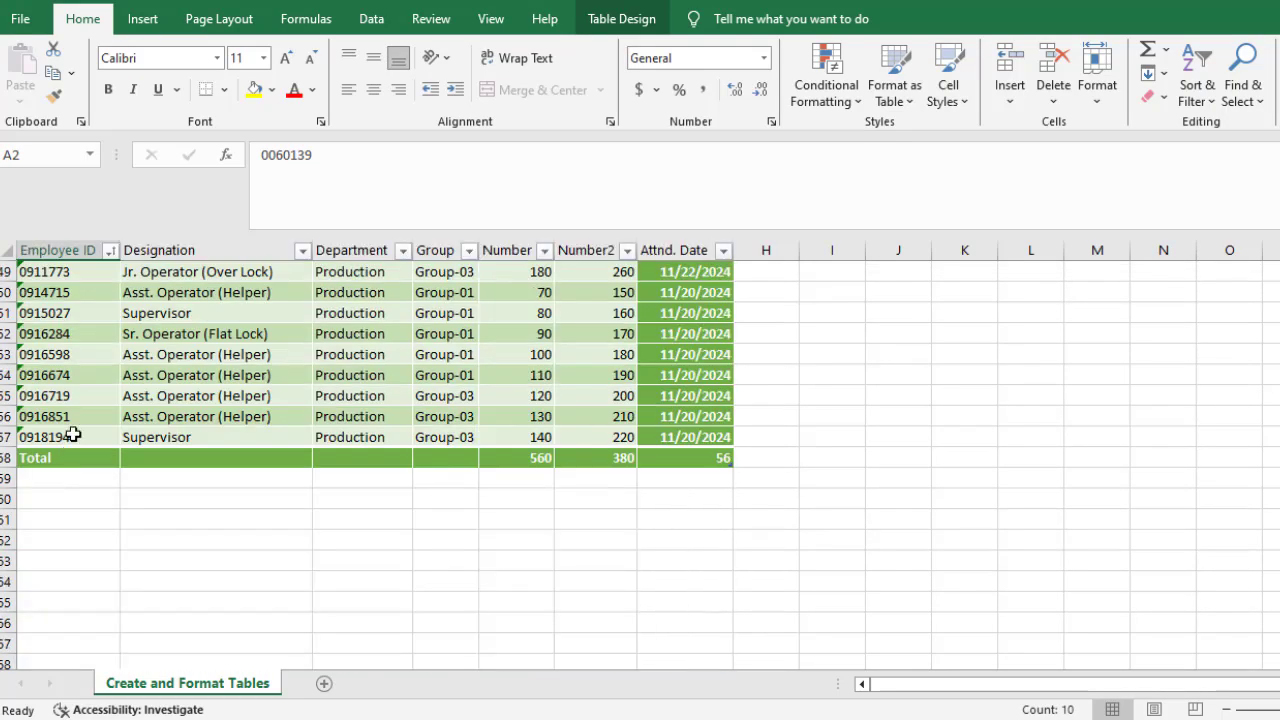
scroll(82, 428, "up", 7)
left_click(291, 350)
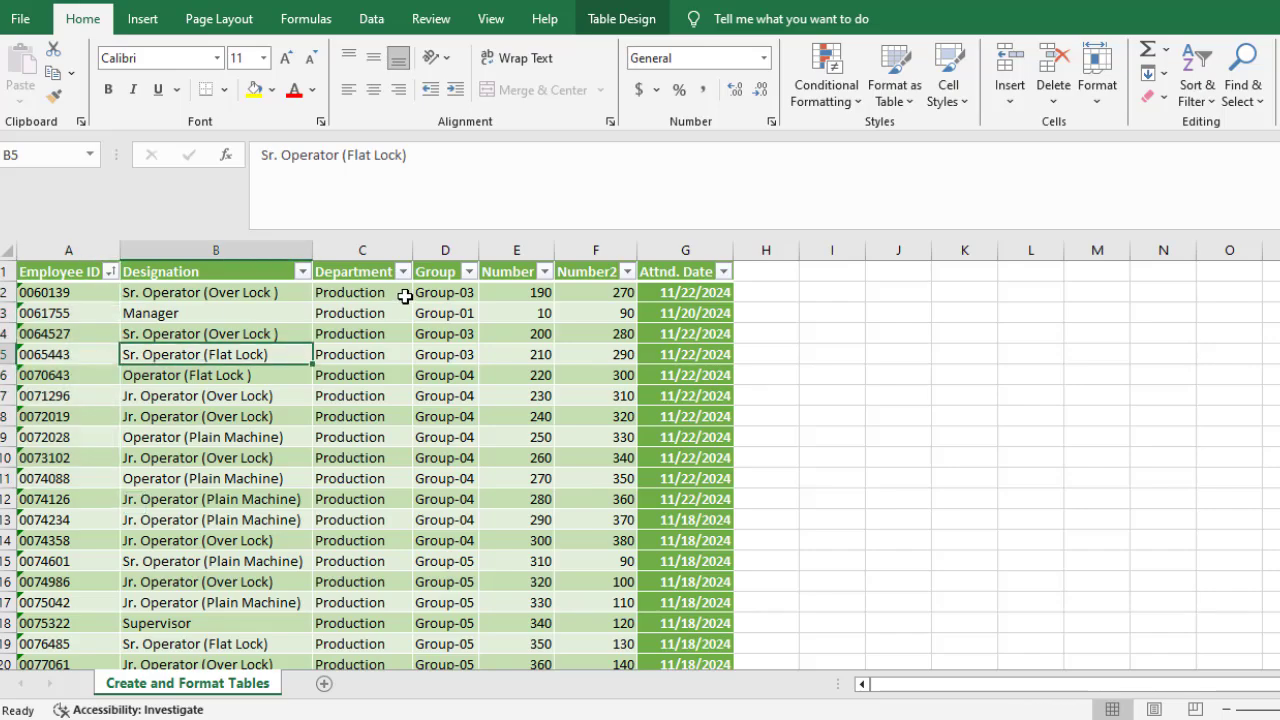
Step: Sort the table by the Department column from Z to A
left_click(403, 291)
left_click(402, 271)
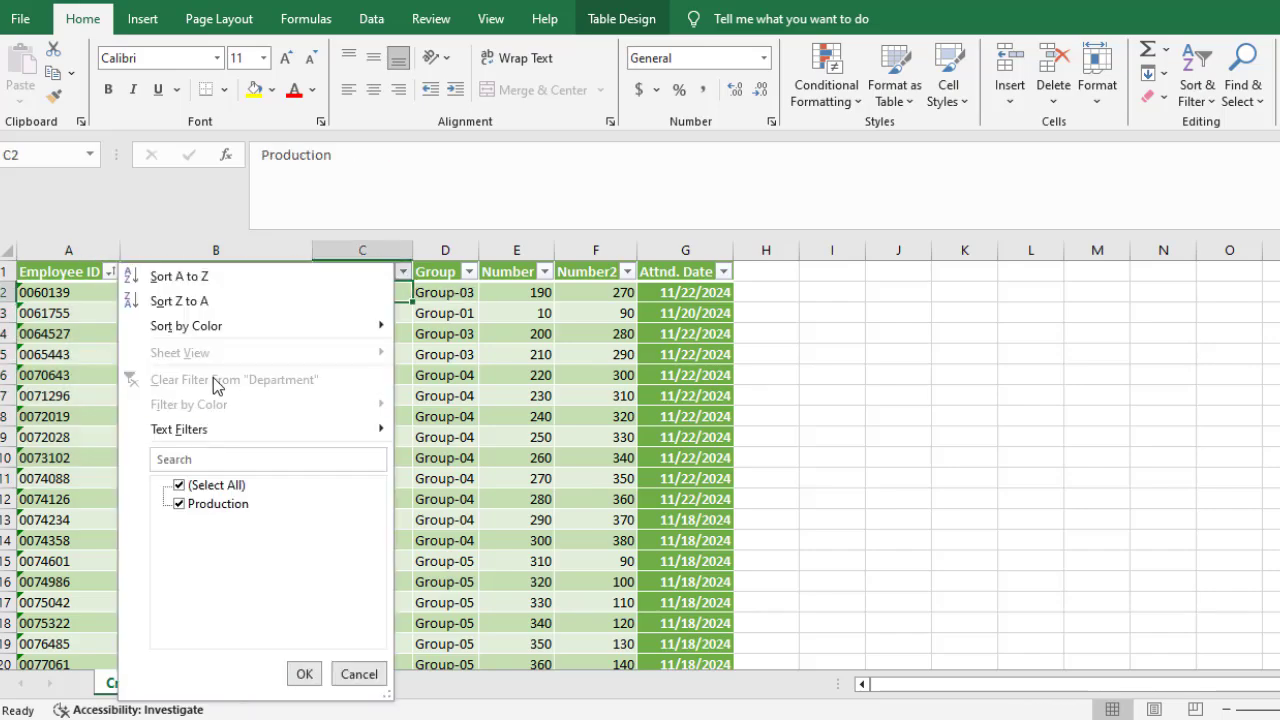
left_click(175, 301)
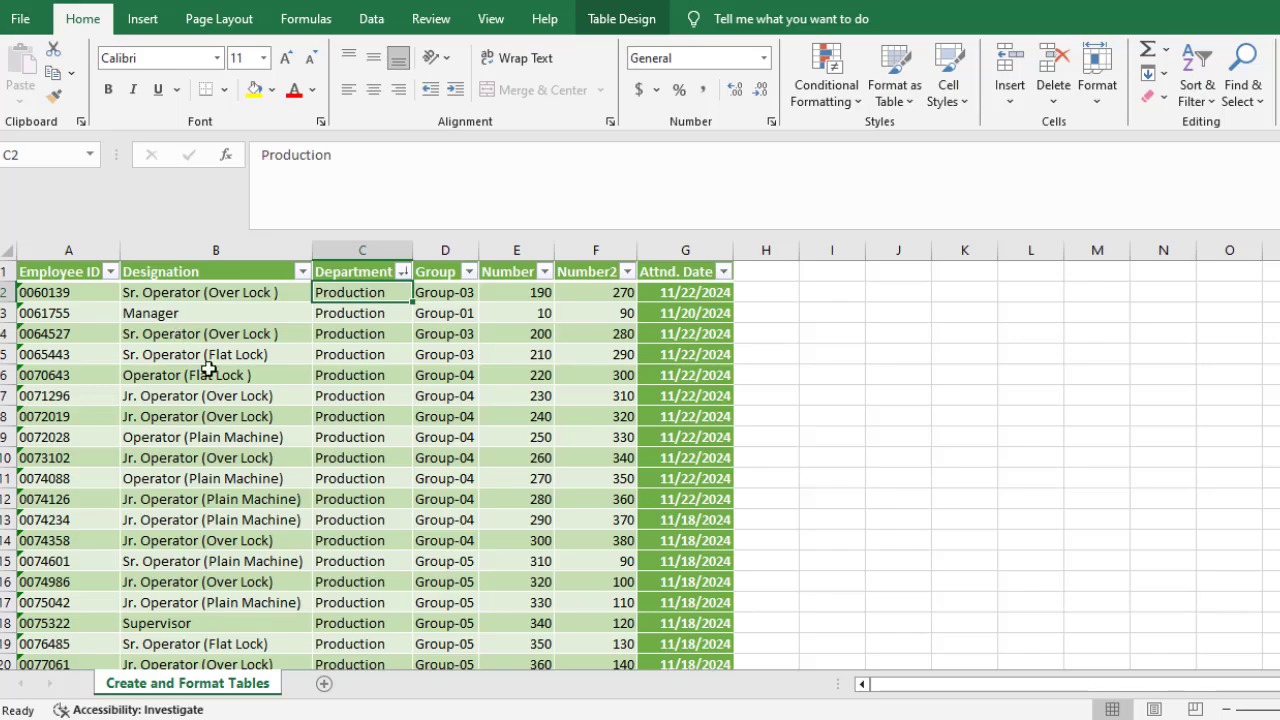
left_click(318, 379)
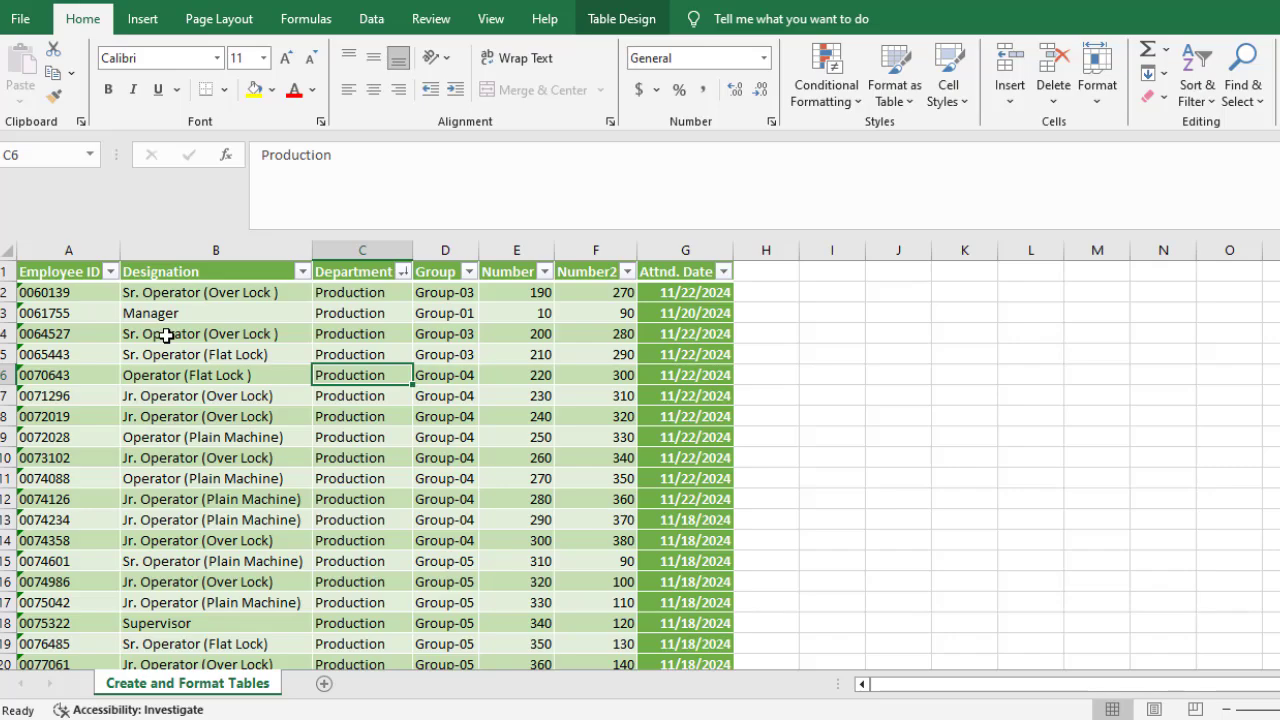
left_click(481, 443)
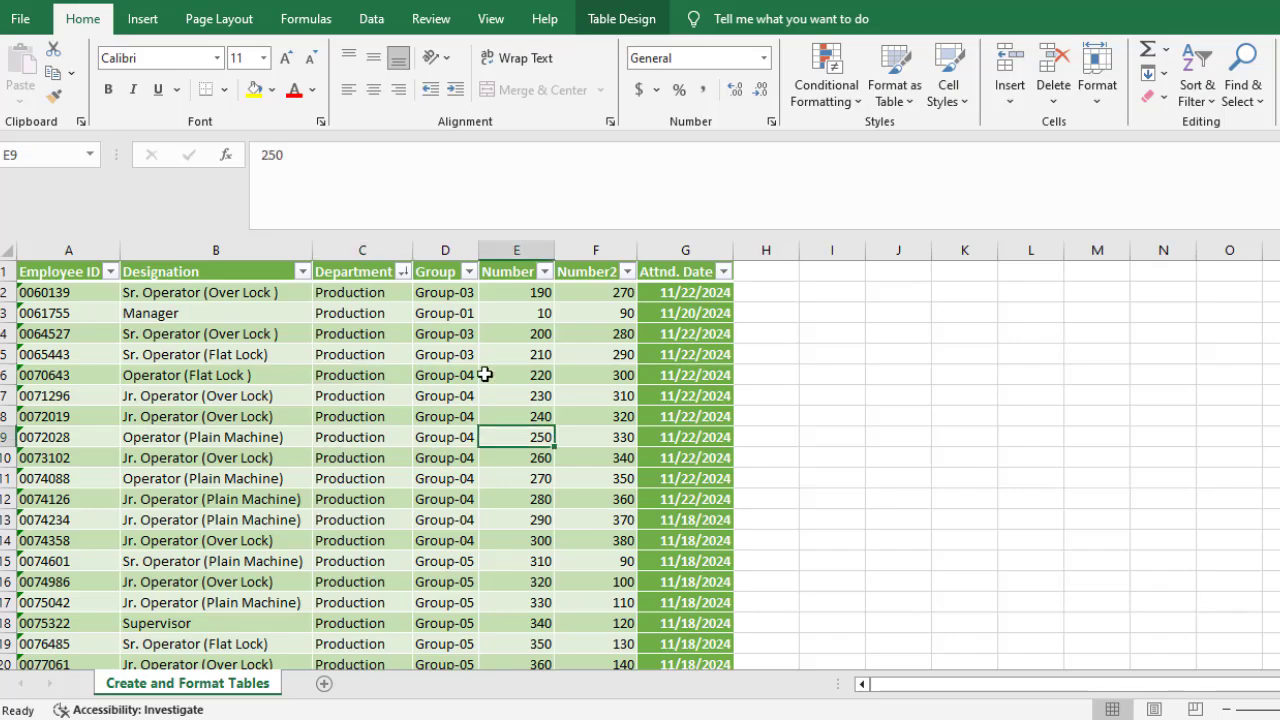
key("Up")
key("Up")
key("Up")
key("Up")
key("Up")
key("Up")
key("Up")
double_click(590, 297)
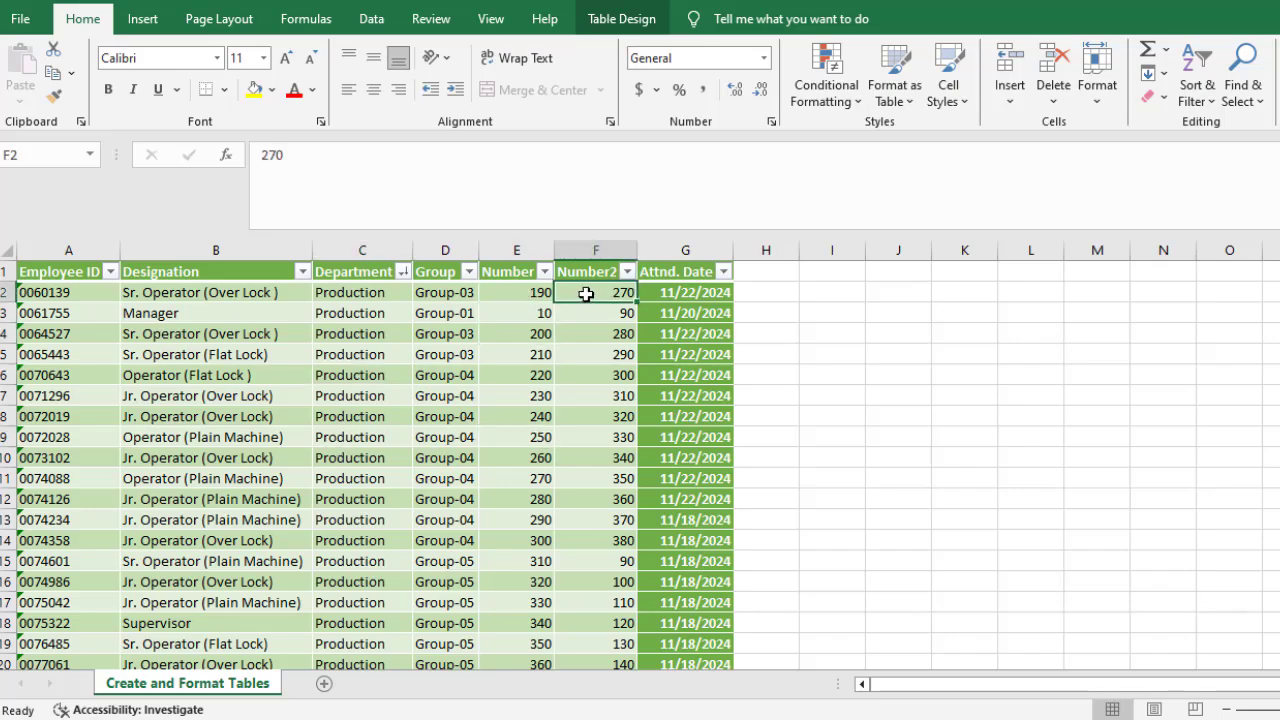
left_click(536, 292)
double_click(583, 292)
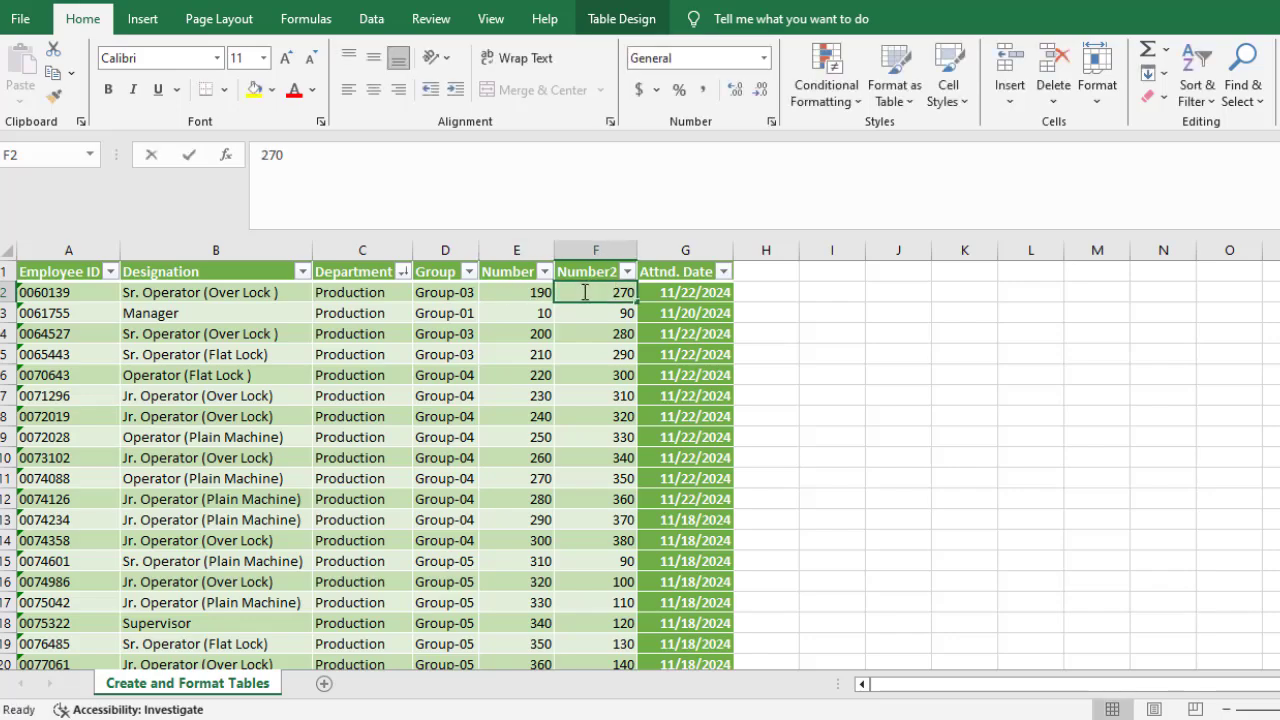
type("=sum")
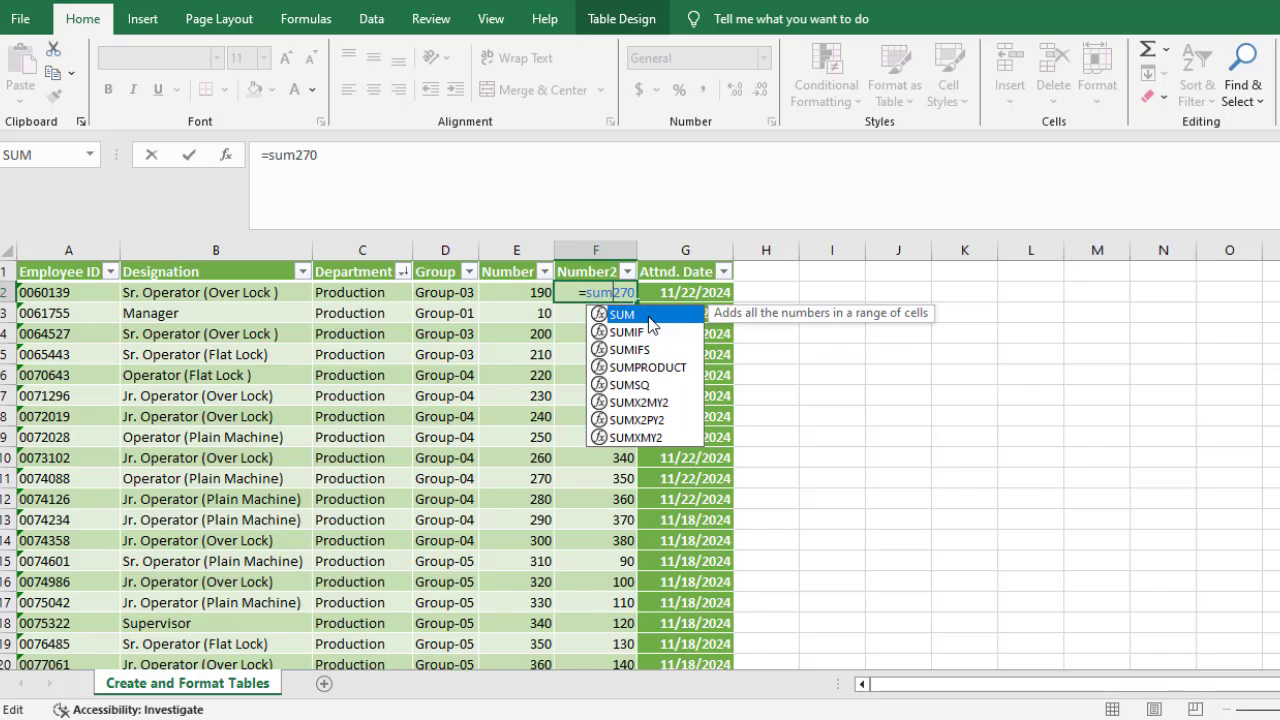
double_click(645, 315)
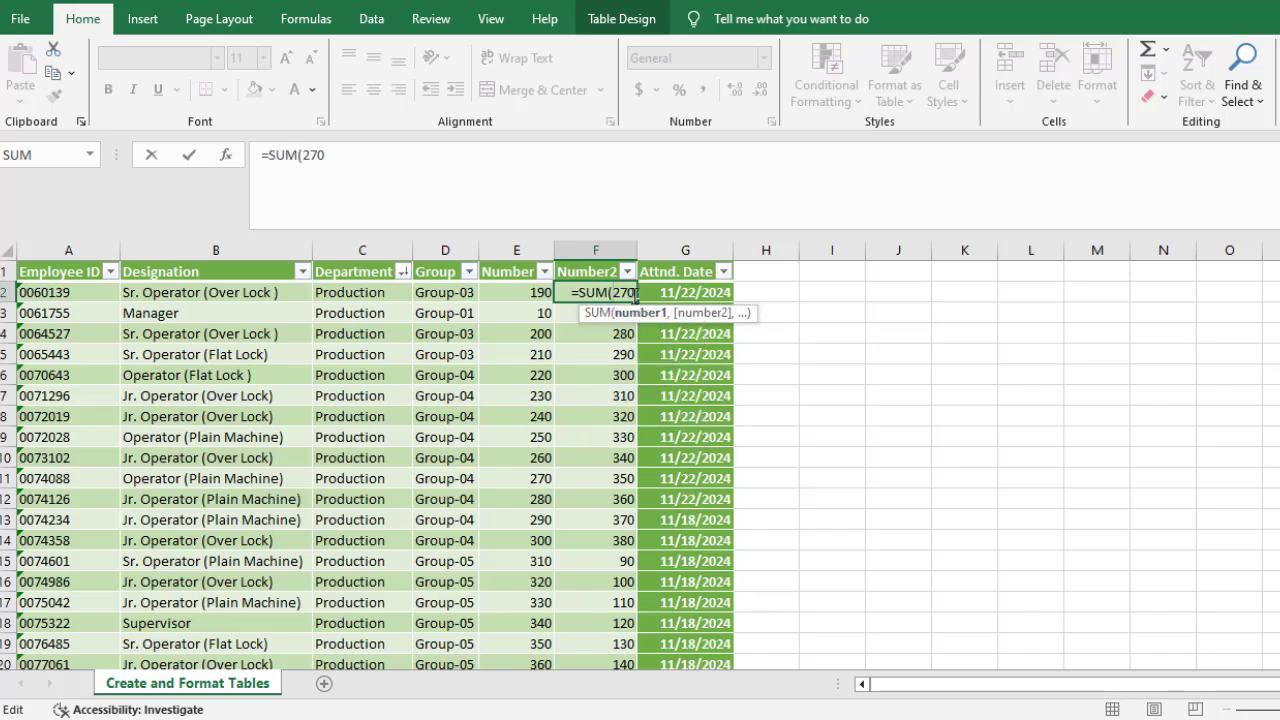
type("+")
left_click(510, 286)
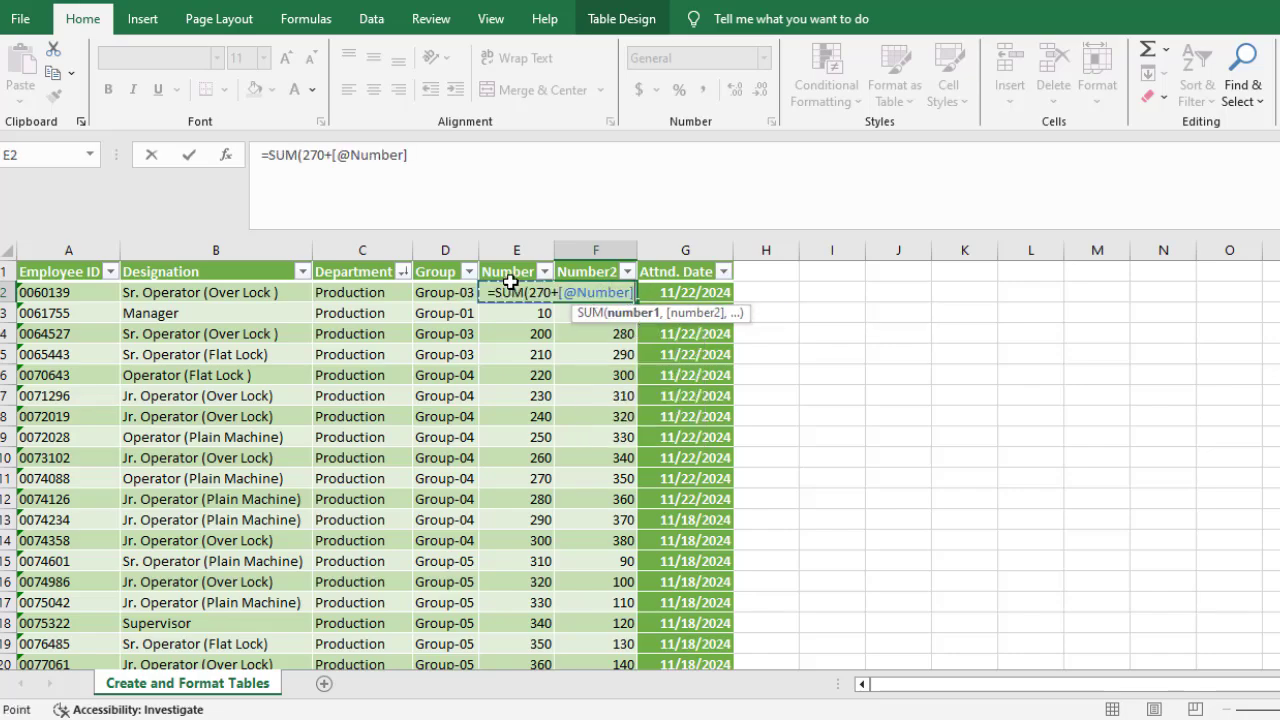
type(")")
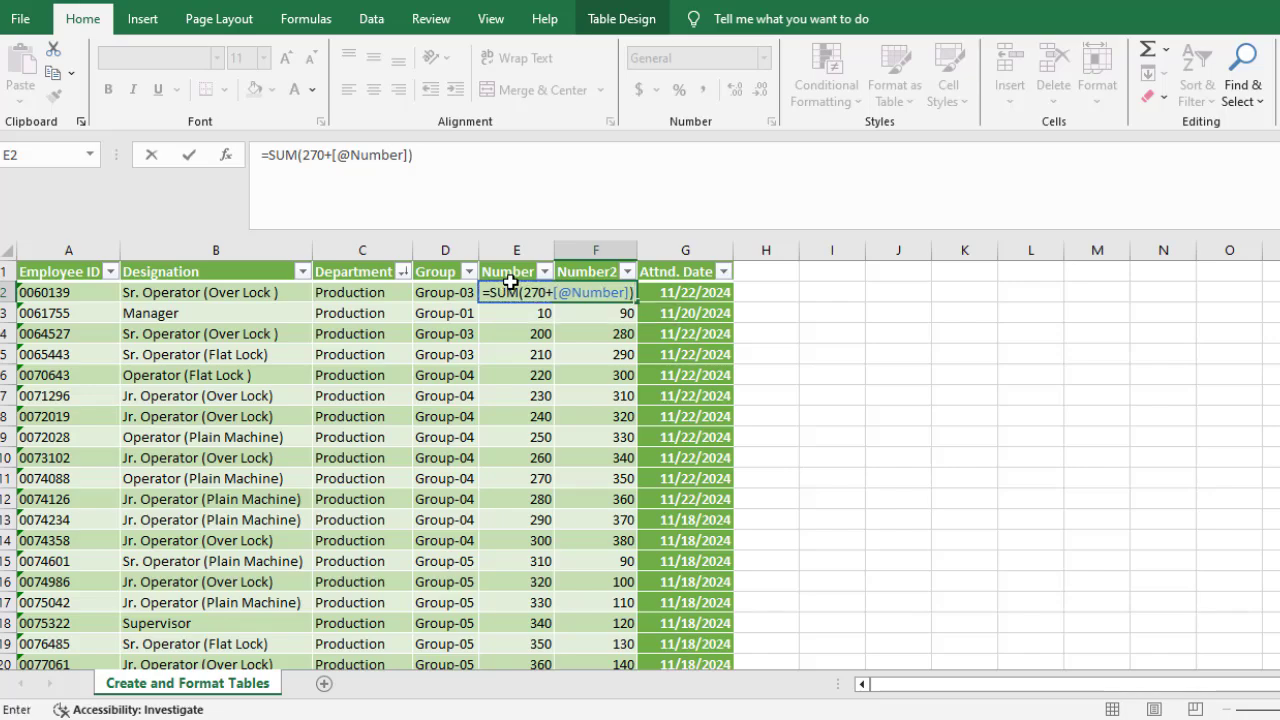
key("Return")
Step: Fill the formula from the first Number2 cell down through the table's remaining data rows
left_click(600, 290)
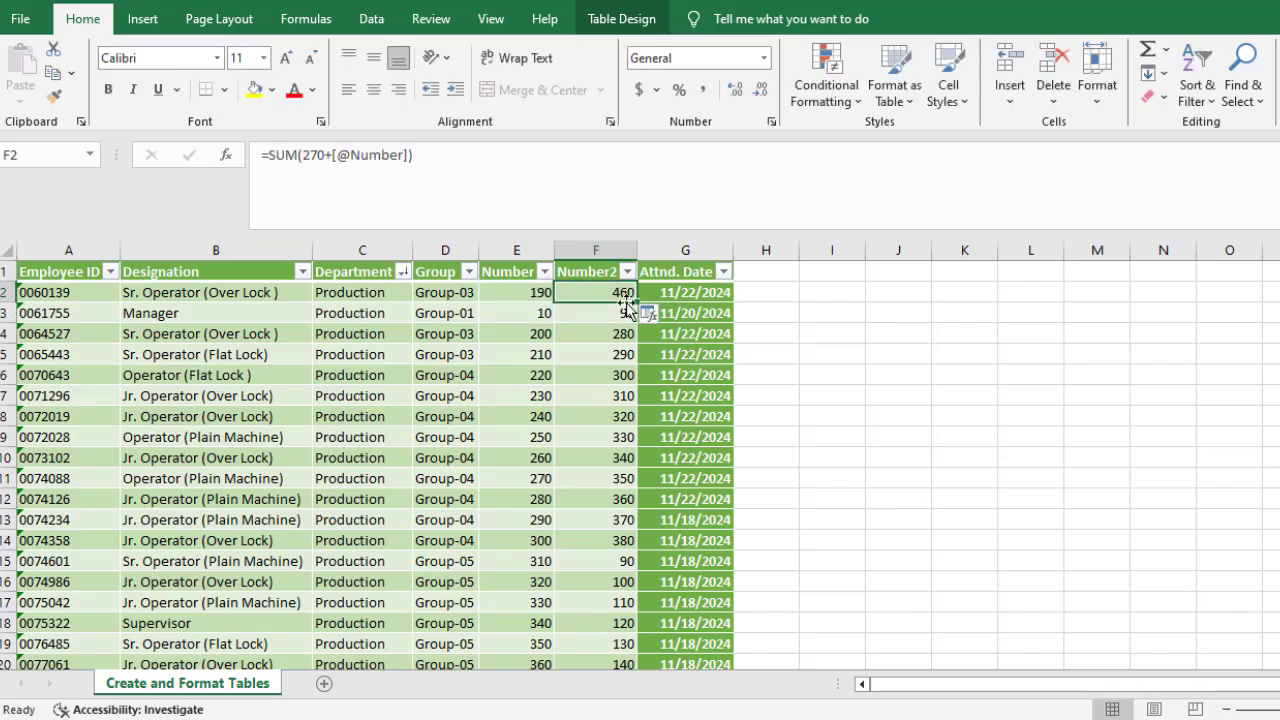
double_click(637, 302)
scroll(603, 500, "down", 5)
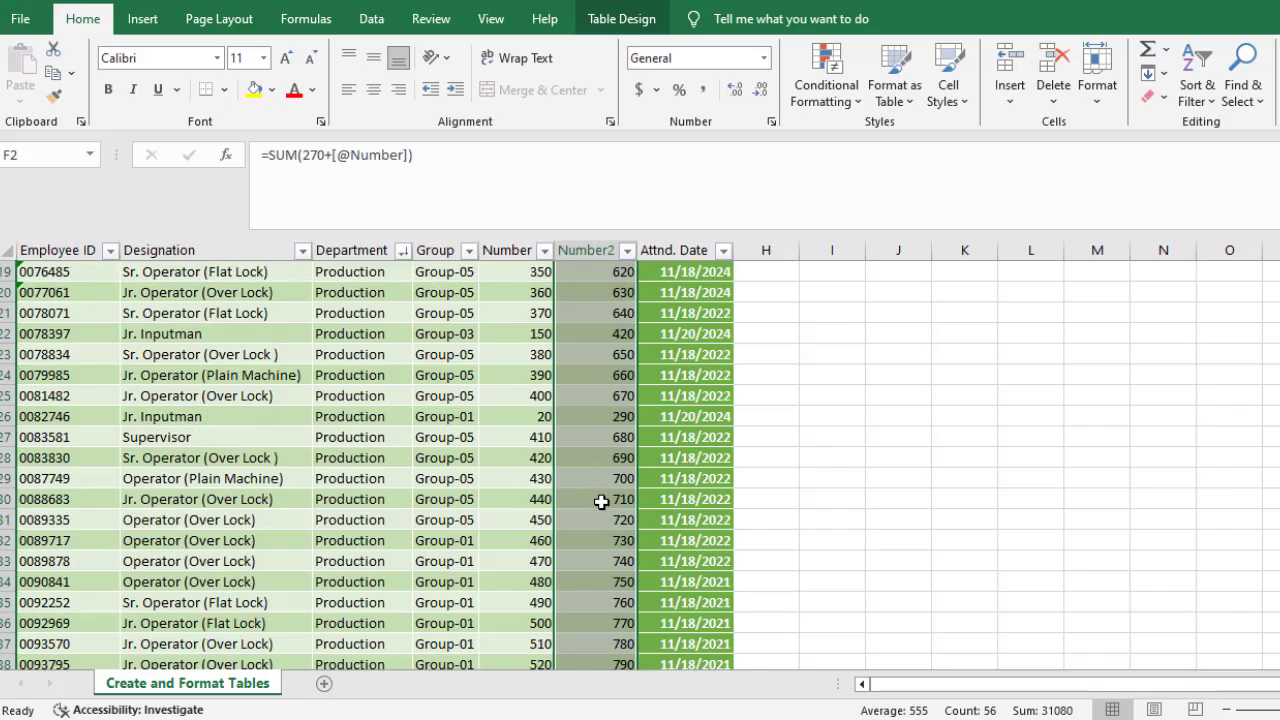
scroll(603, 451, "up", 5)
Step: Check the calculated Number2 values from the first rows down to the total row
left_click(597, 395)
scroll(590, 395, "down", 20)
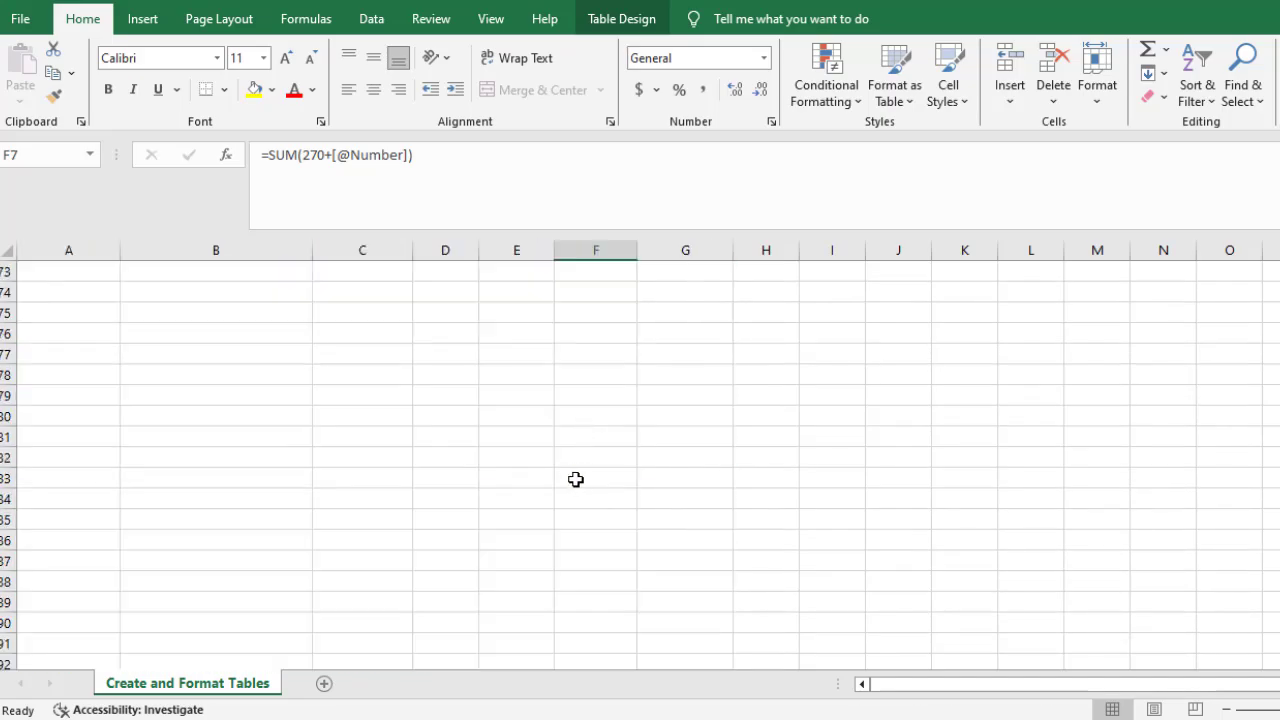
scroll(574, 480, "up", 10)
scroll(580, 350, "up", 8)
scroll(586, 409, "down", 15)
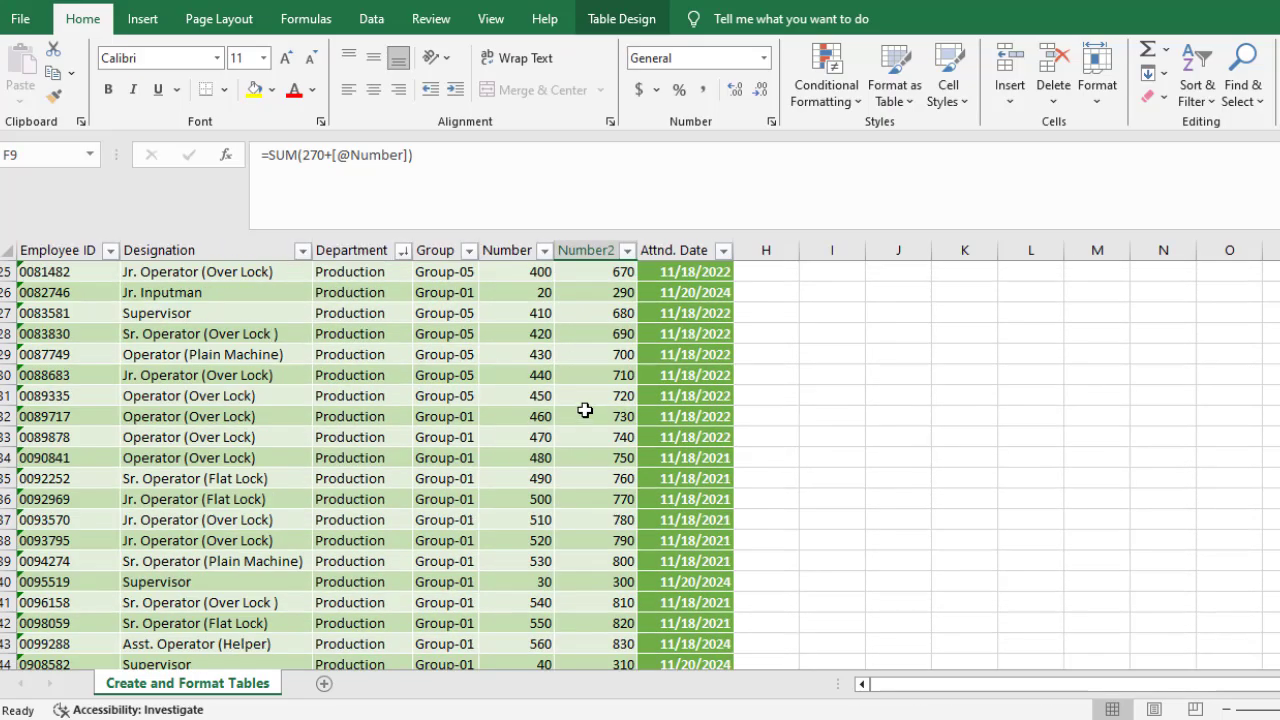
left_click(581, 419)
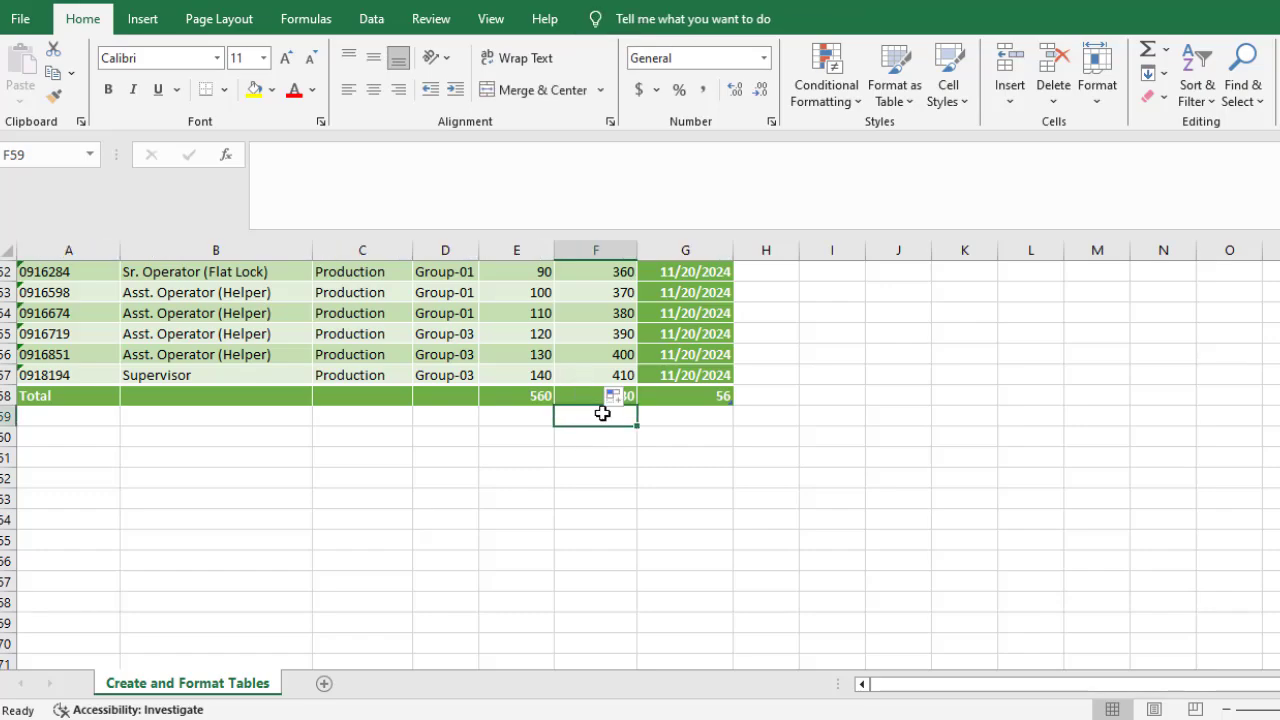
scroll(602, 413, "up", 20)
left_click(597, 370)
left_click(744, 334)
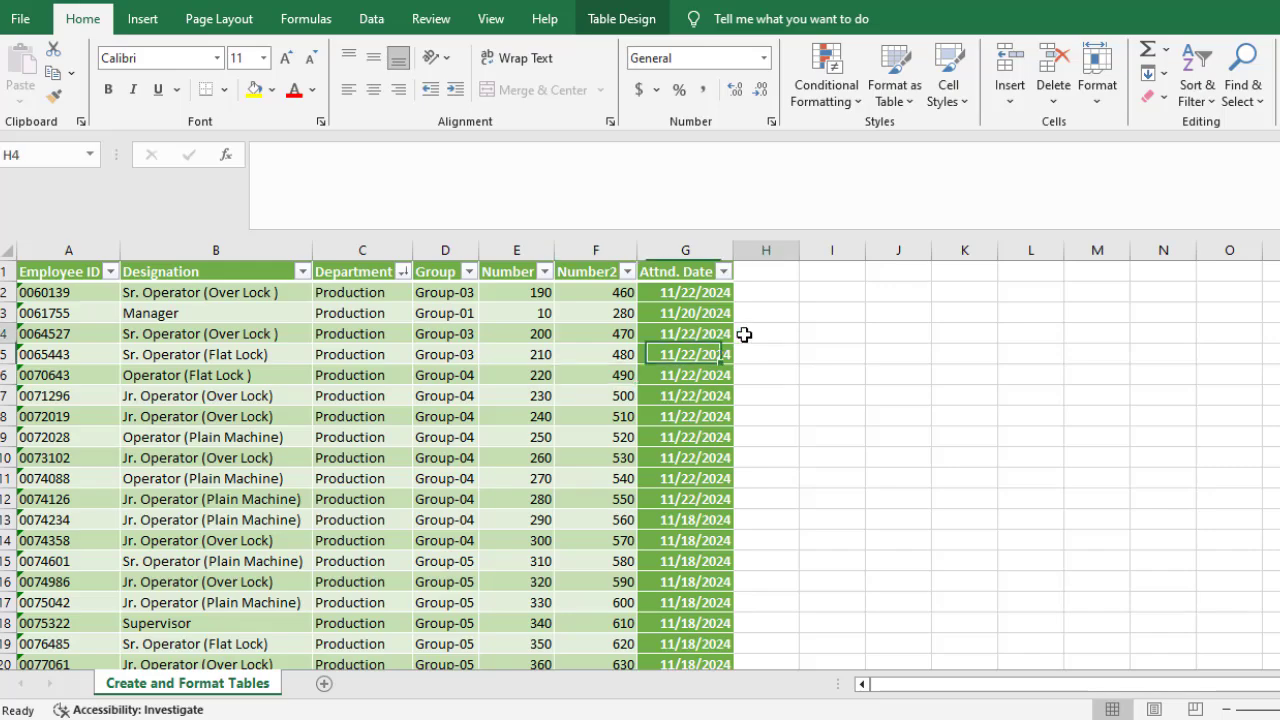
left_click(258, 334)
left_click_drag(121, 311, 100, 305)
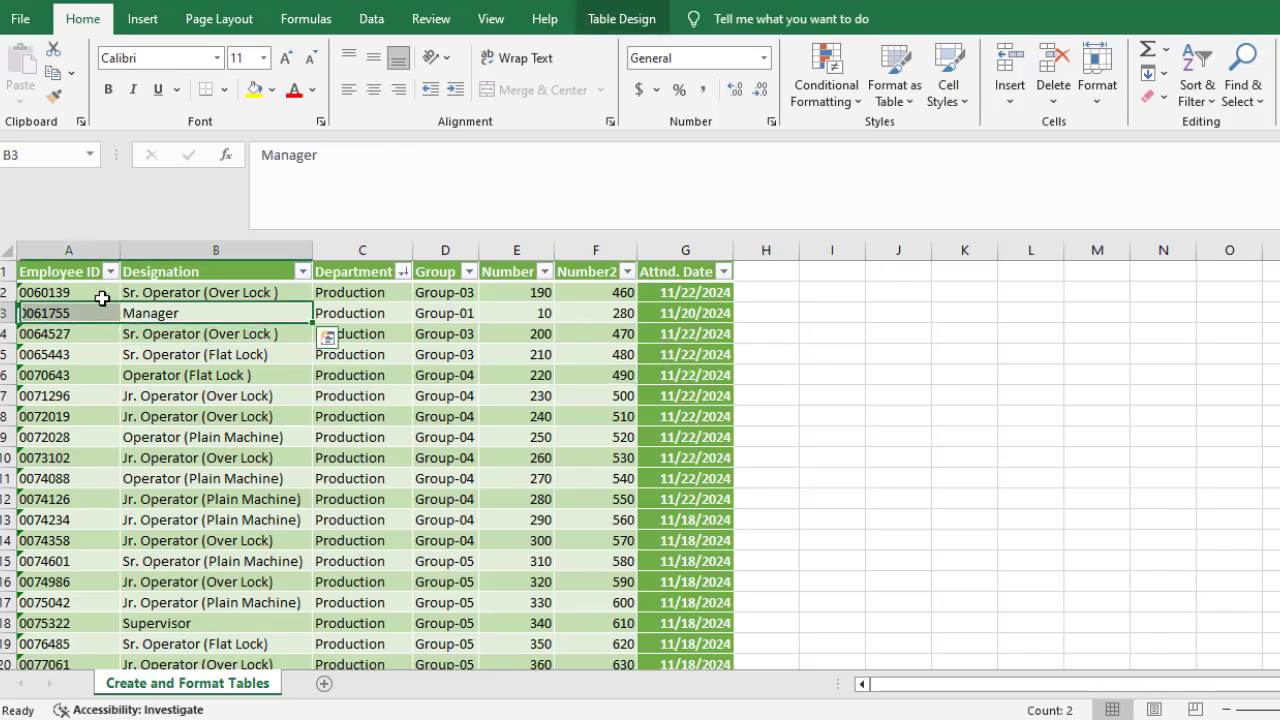
left_click(130, 291)
left_click(86, 288)
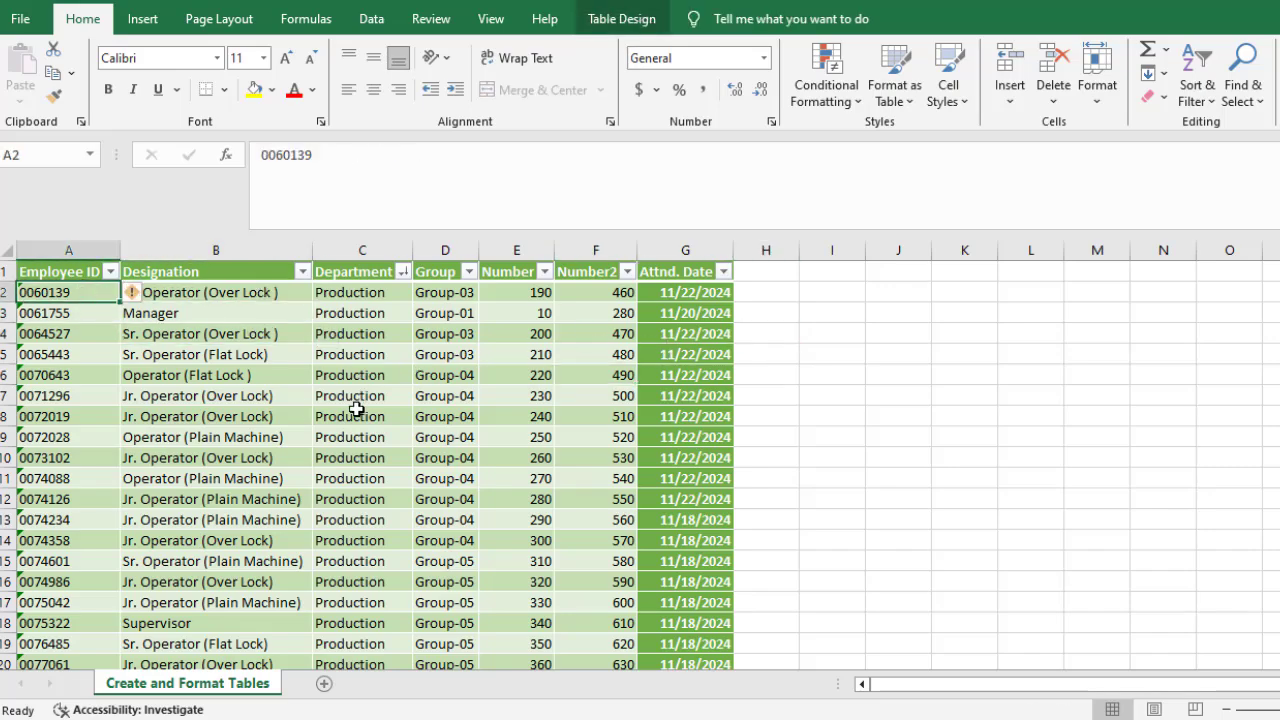
scroll(578, 390, "down", 5)
scroll(393, 397, "up", 5)
left_click(406, 385)
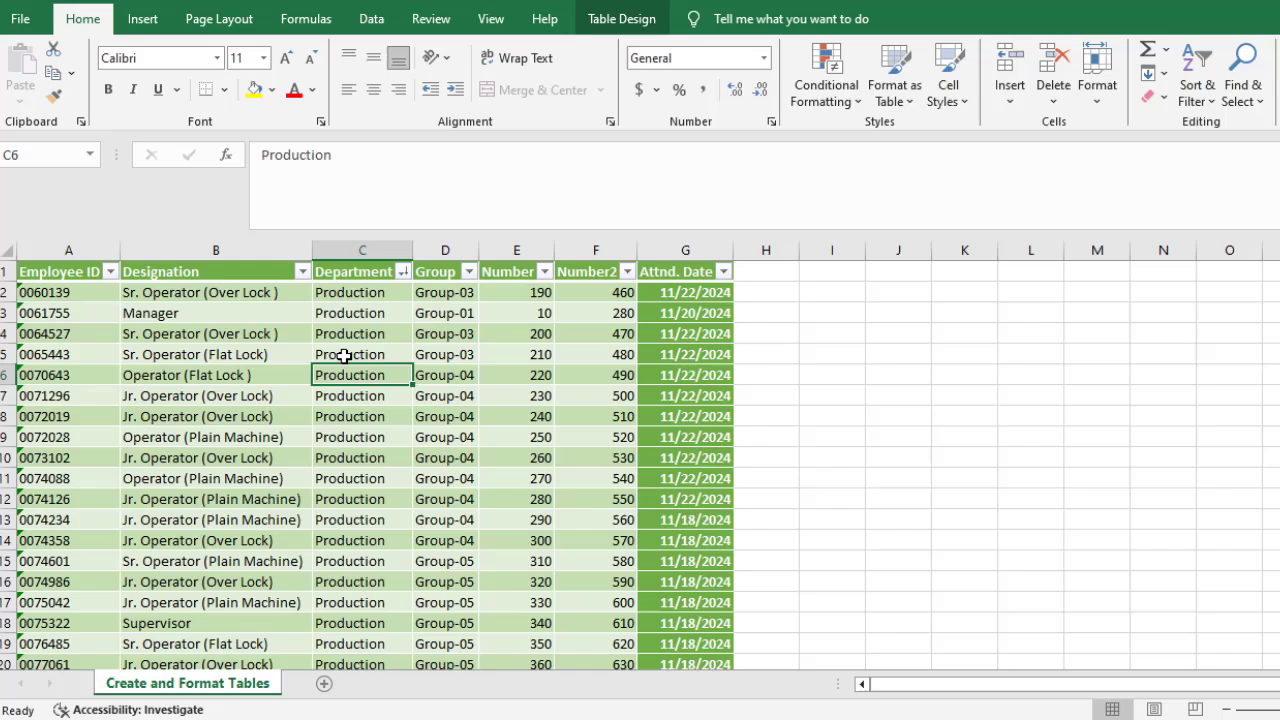
left_click(651, 334)
left_click(599, 357)
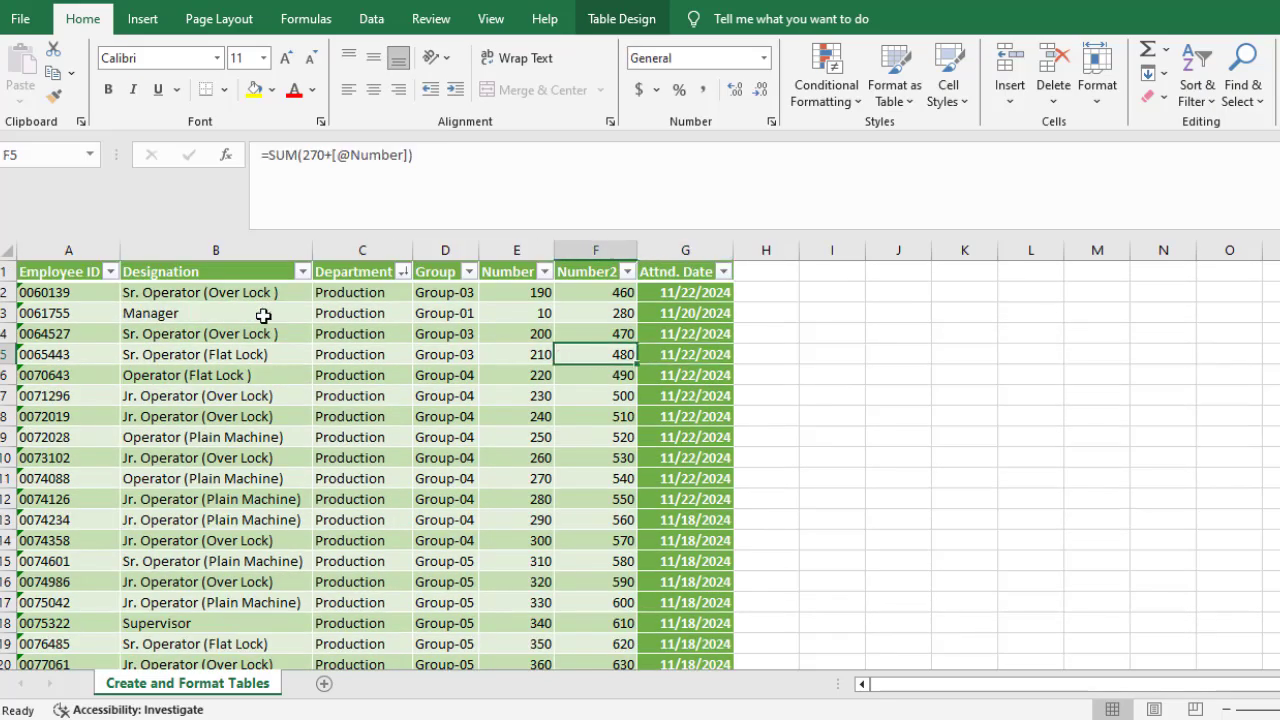
left_click(285, 272)
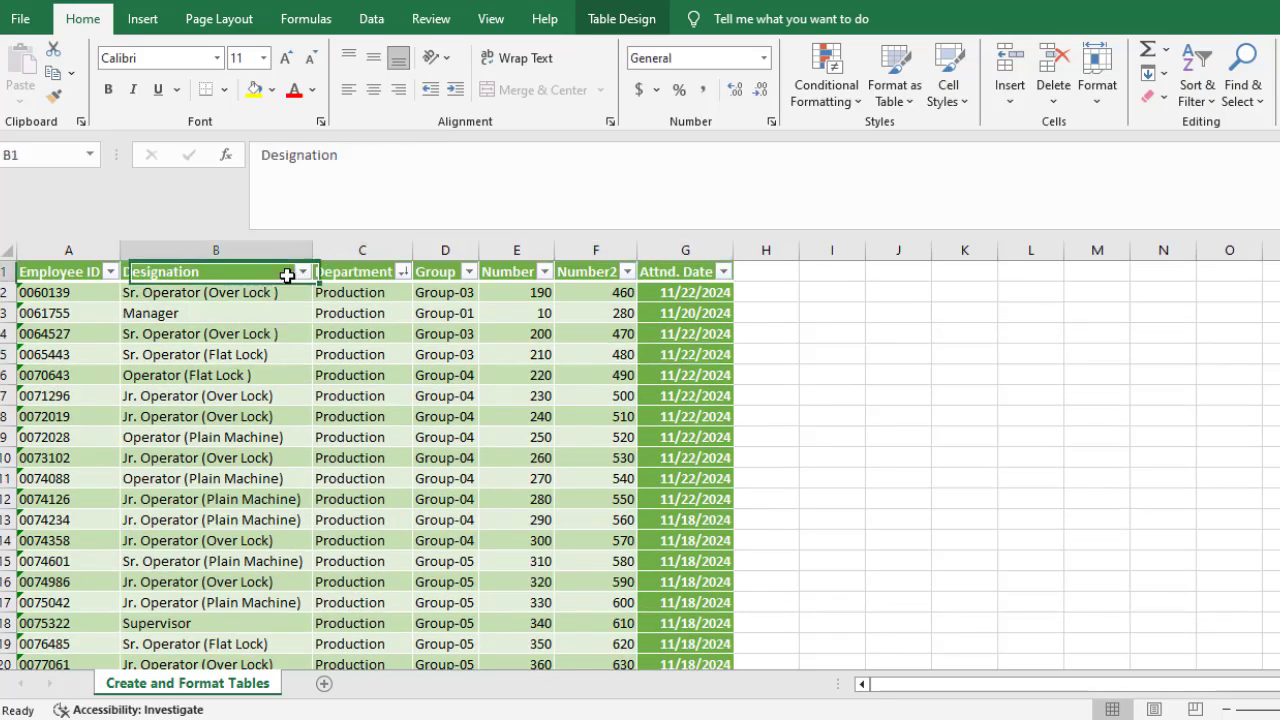
left_click(302, 272)
left_click(79, 486)
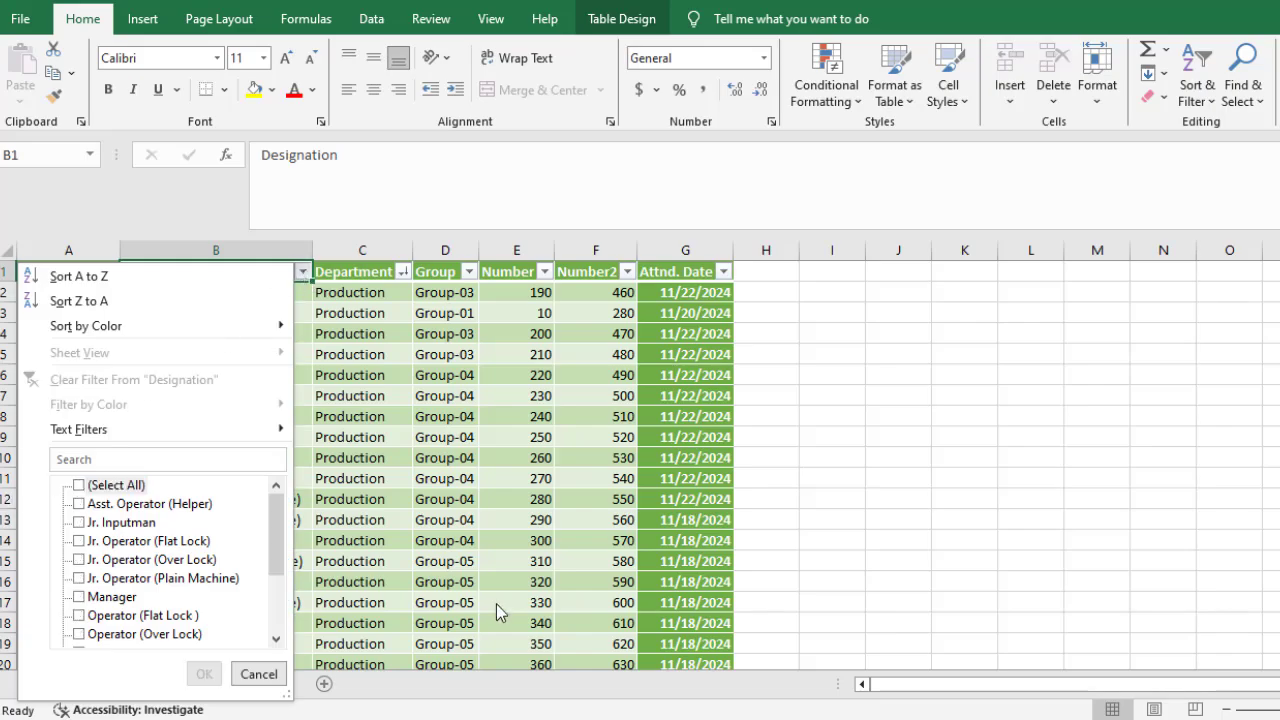
left_click(258, 674)
Step: Review the whole table from the header down to the total row, including the Number2 formula and the upper data rows
left_click(537, 457)
scroll(577, 411, "down", 1)
scroll(594, 417, "up", 1)
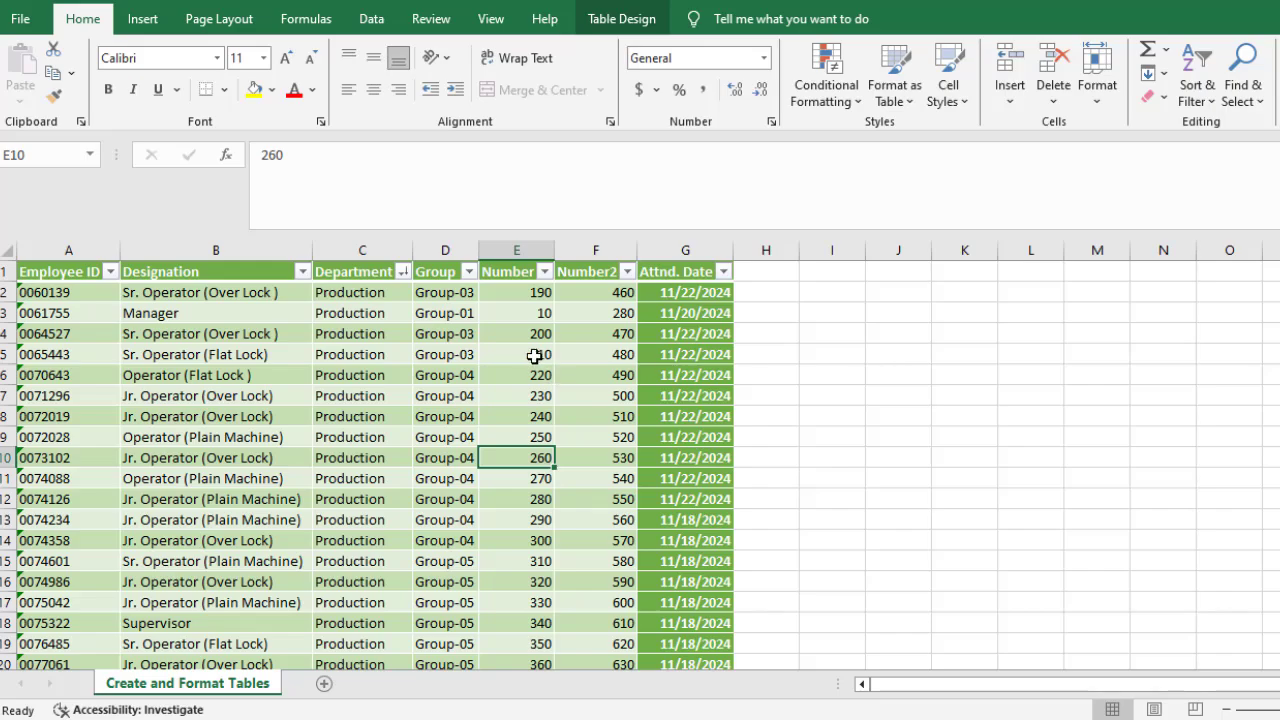
scroll(287, 480, "down", 16)
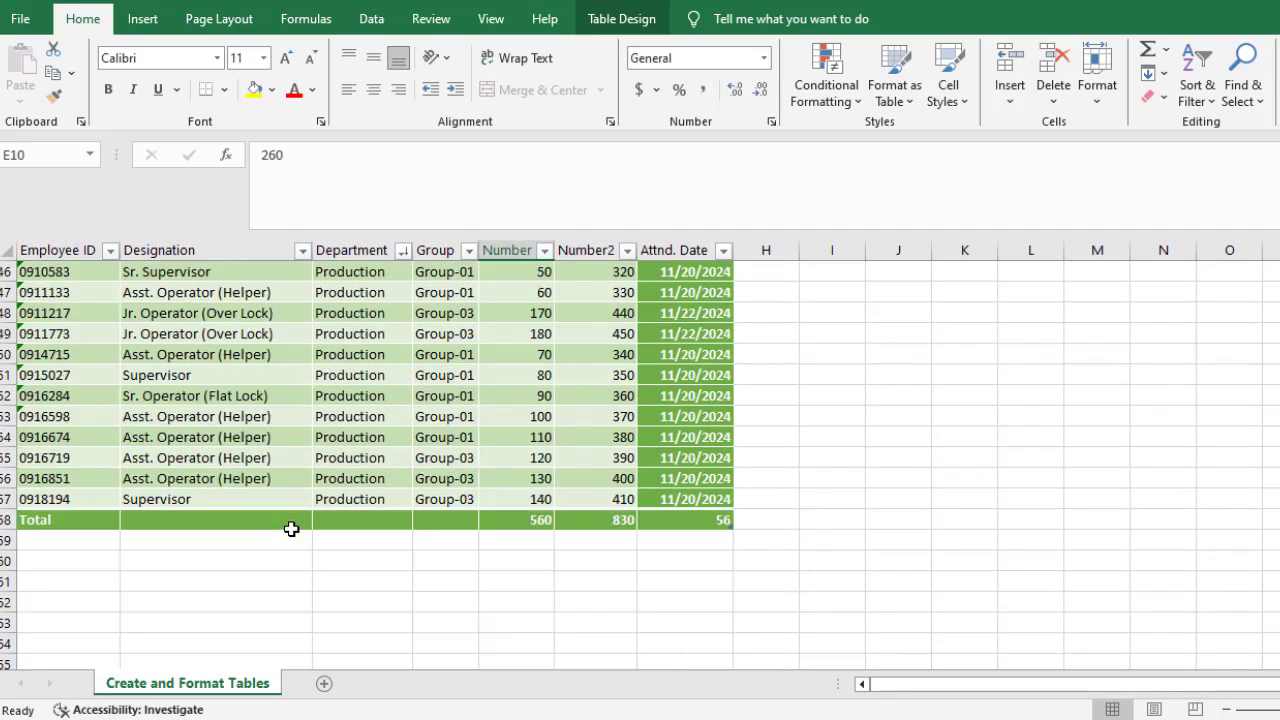
scroll(400, 420, "up", 16)
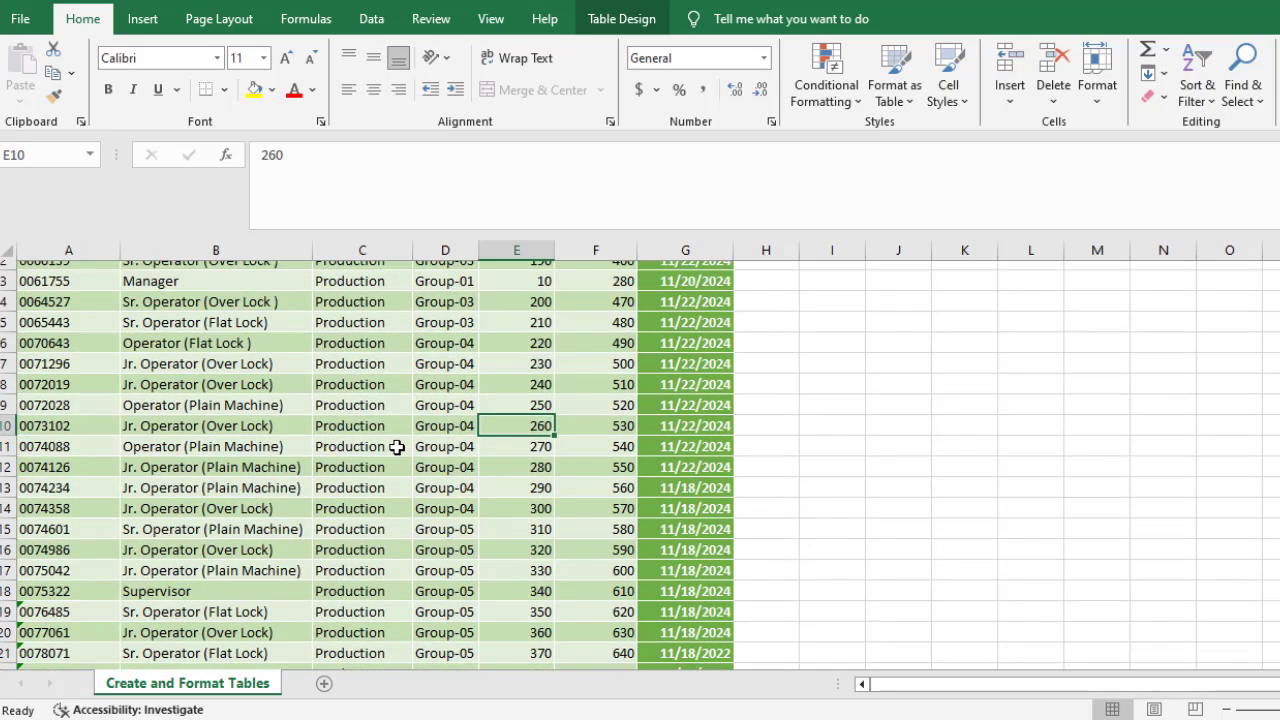
left_click(591, 367)
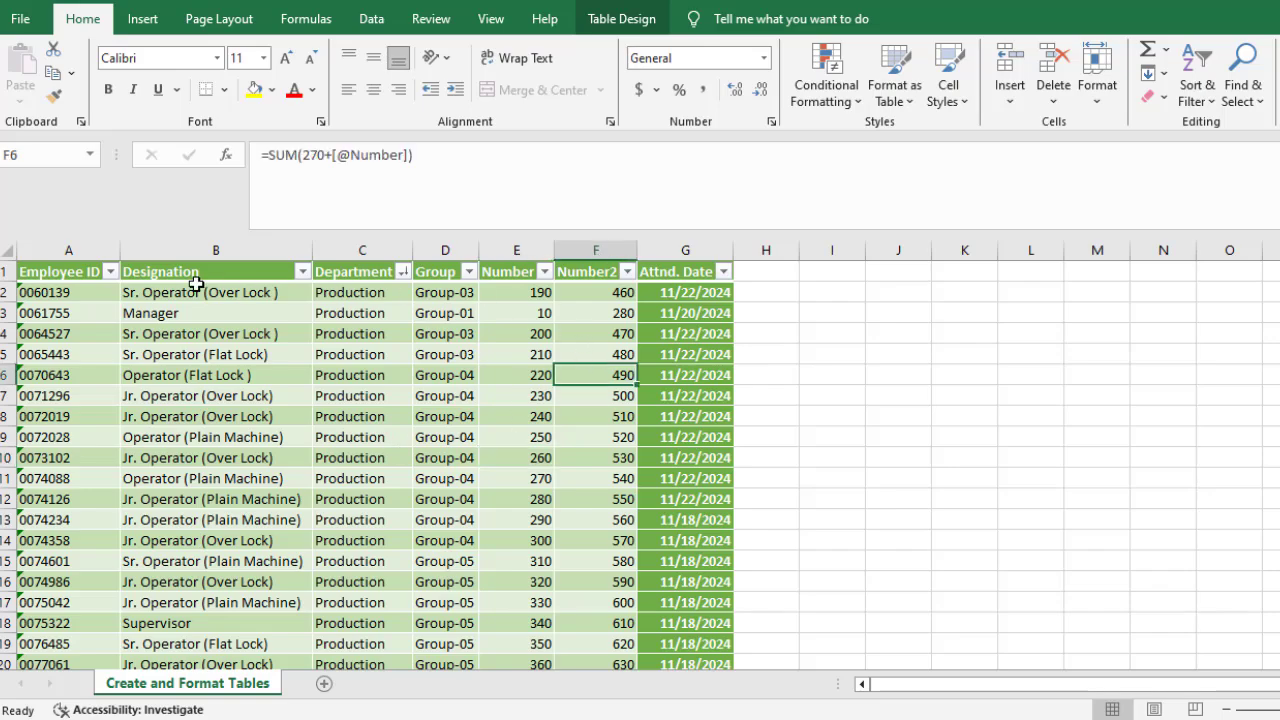
left_click_drag(68, 300, 681, 544)
left_click(648, 410)
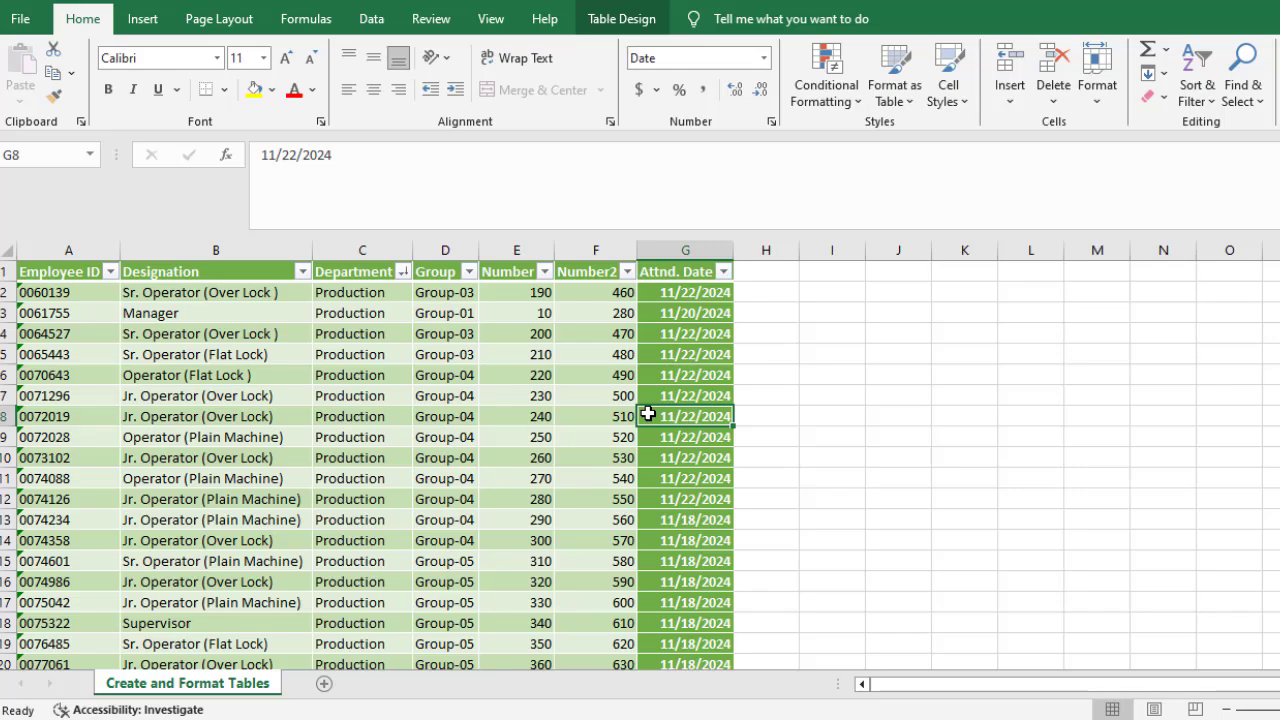